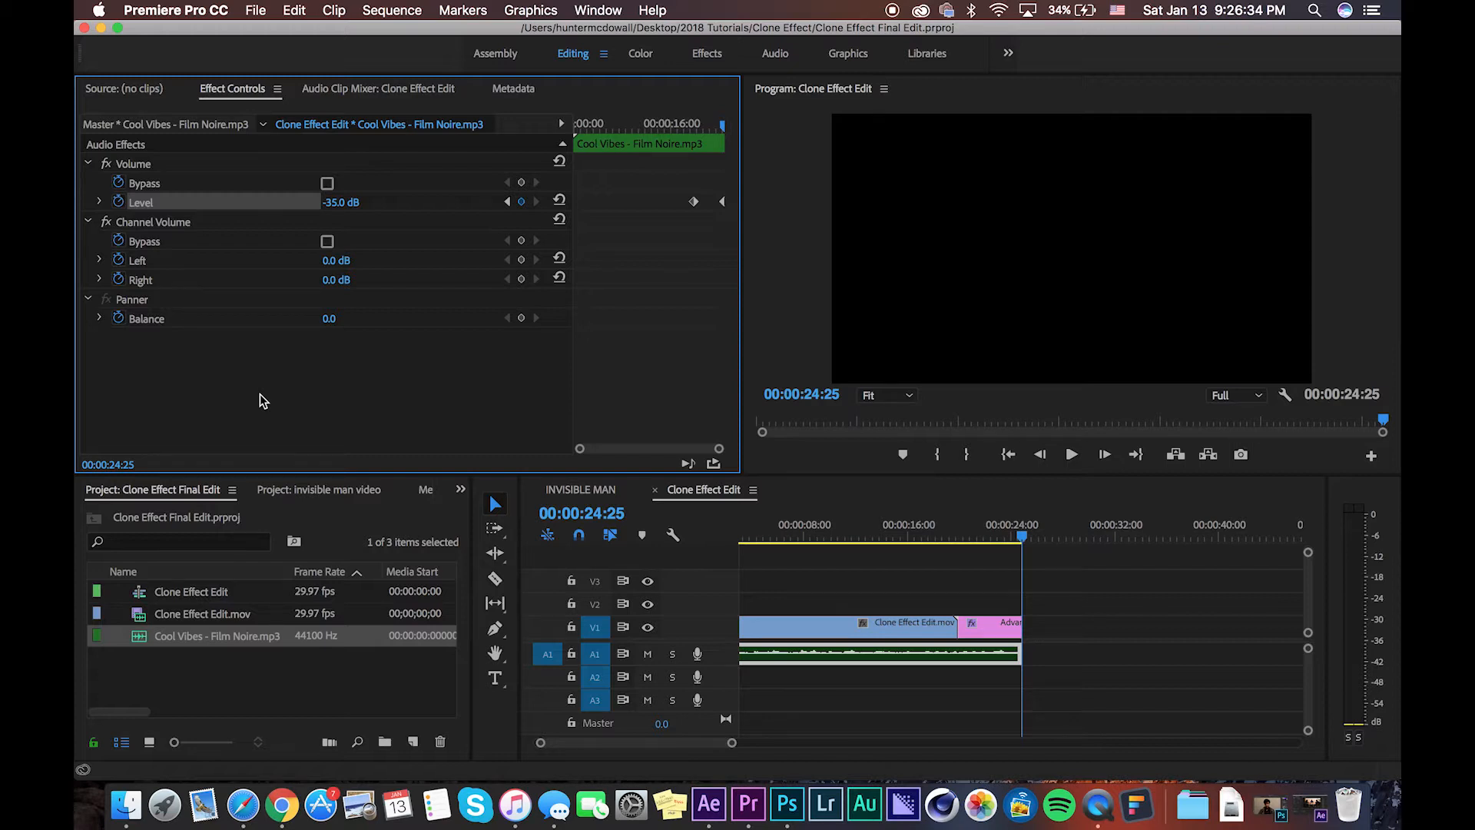
Step: Open the Original Footage movie from the Clone Effect folder, scrub through its later part to examine it, and close it
left_click(125, 804)
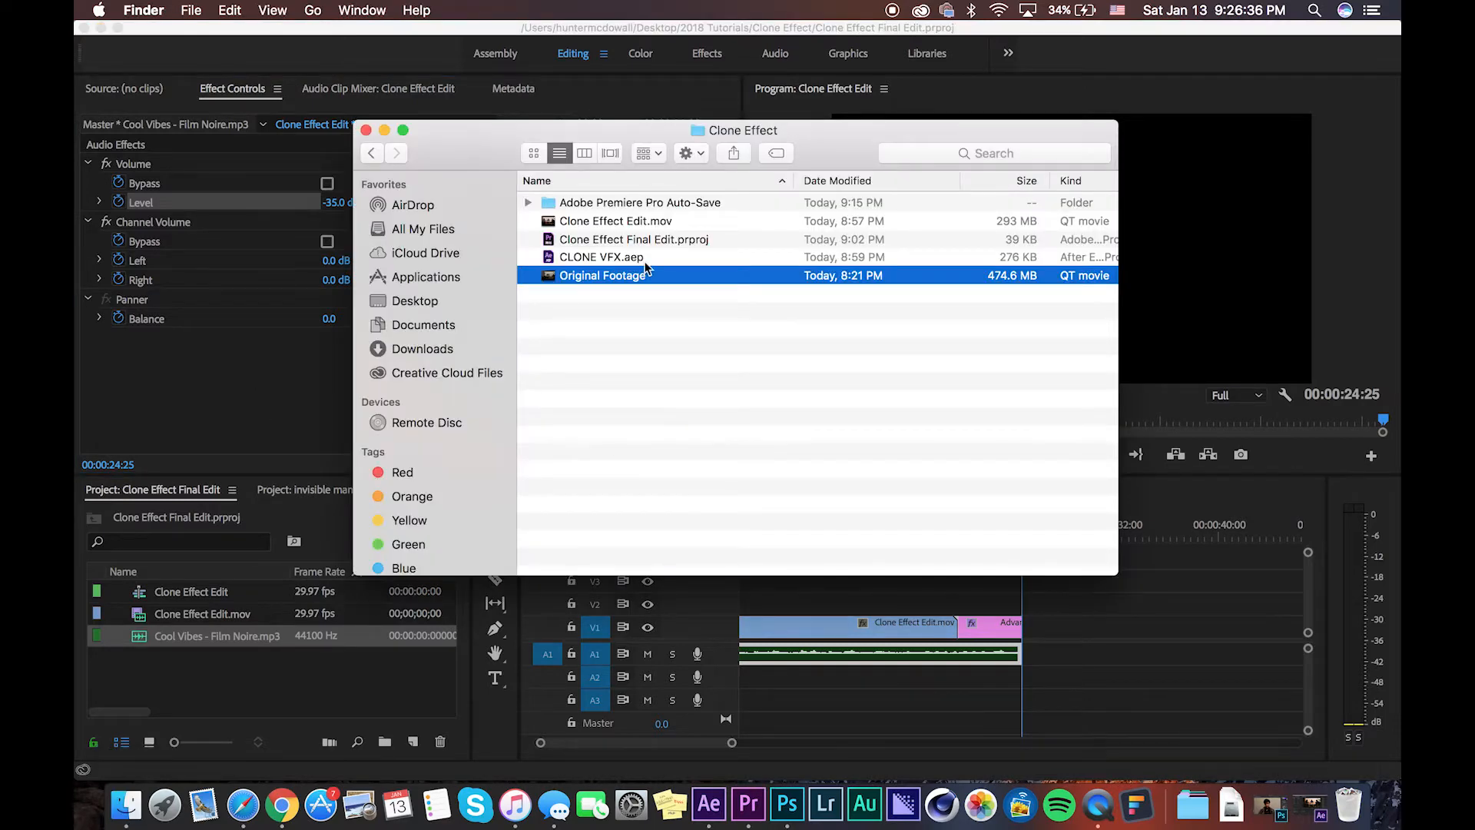
double_click(646, 277)
left_click_drag(604, 662, 840, 666)
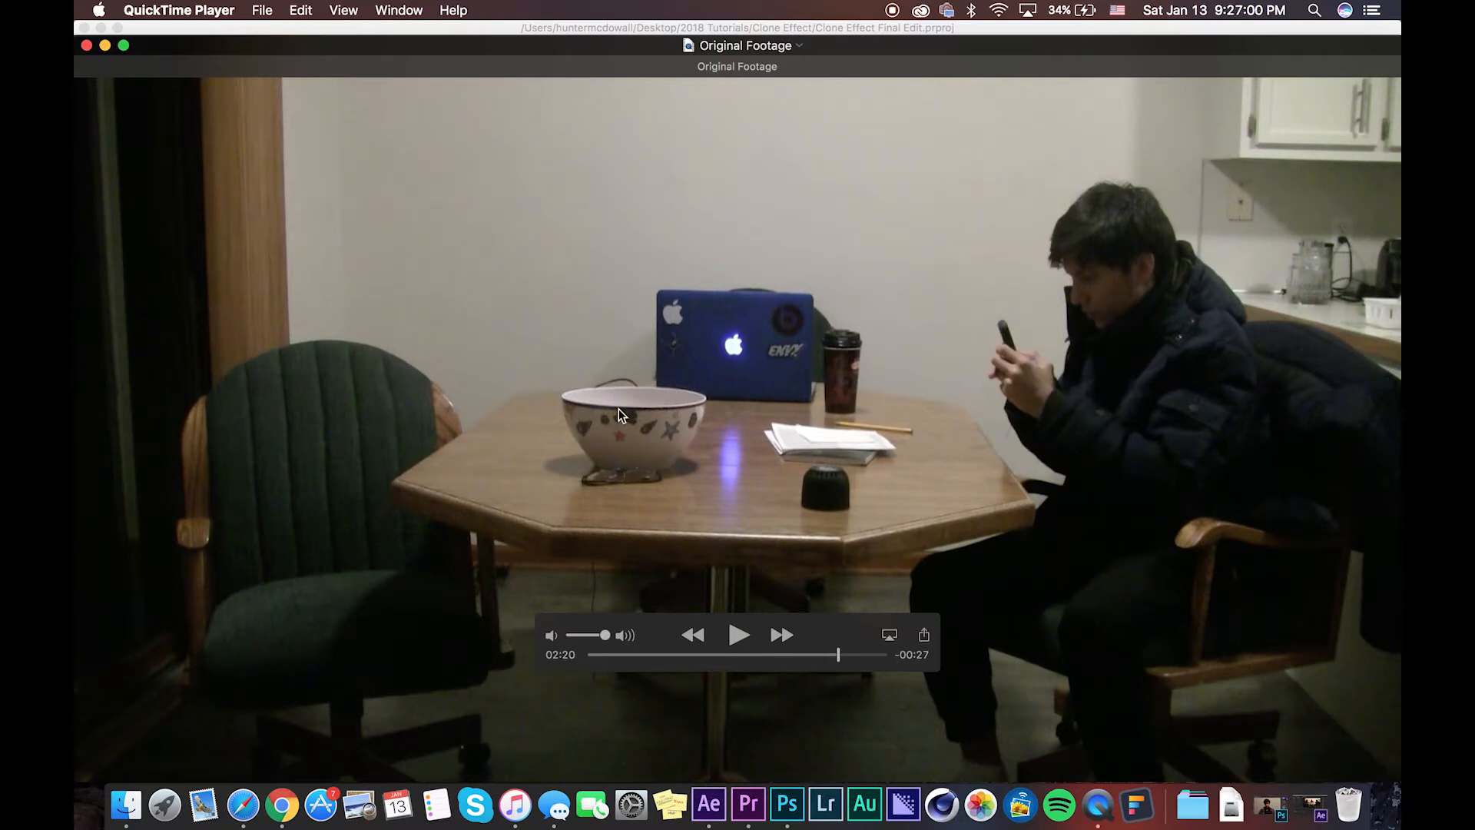
mouse_move(838, 656)
left_mouse_down()
mouse_move(878, 651)
mouse_move(862, 655)
left_mouse_up()
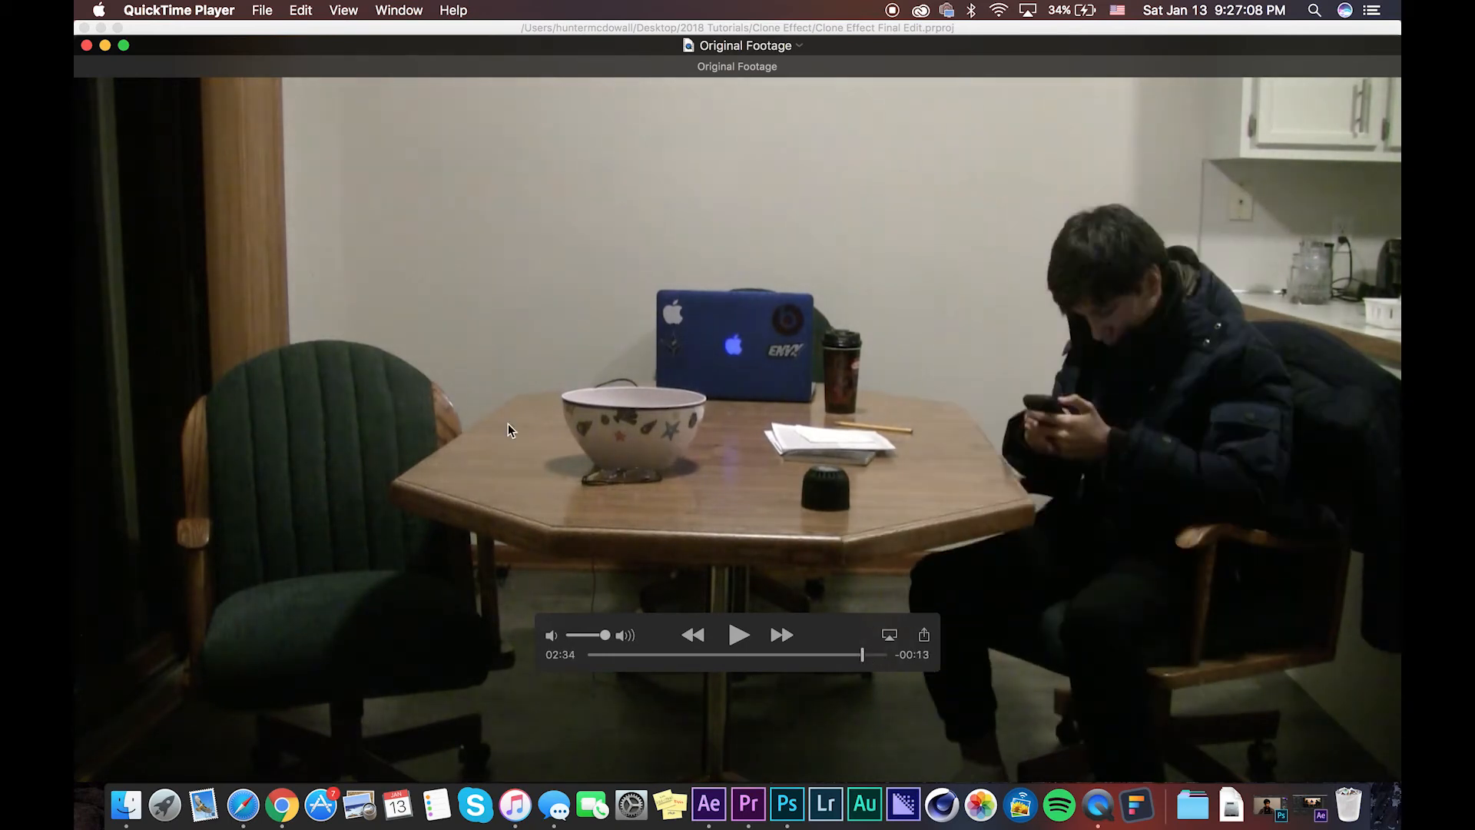
left_click(85, 46)
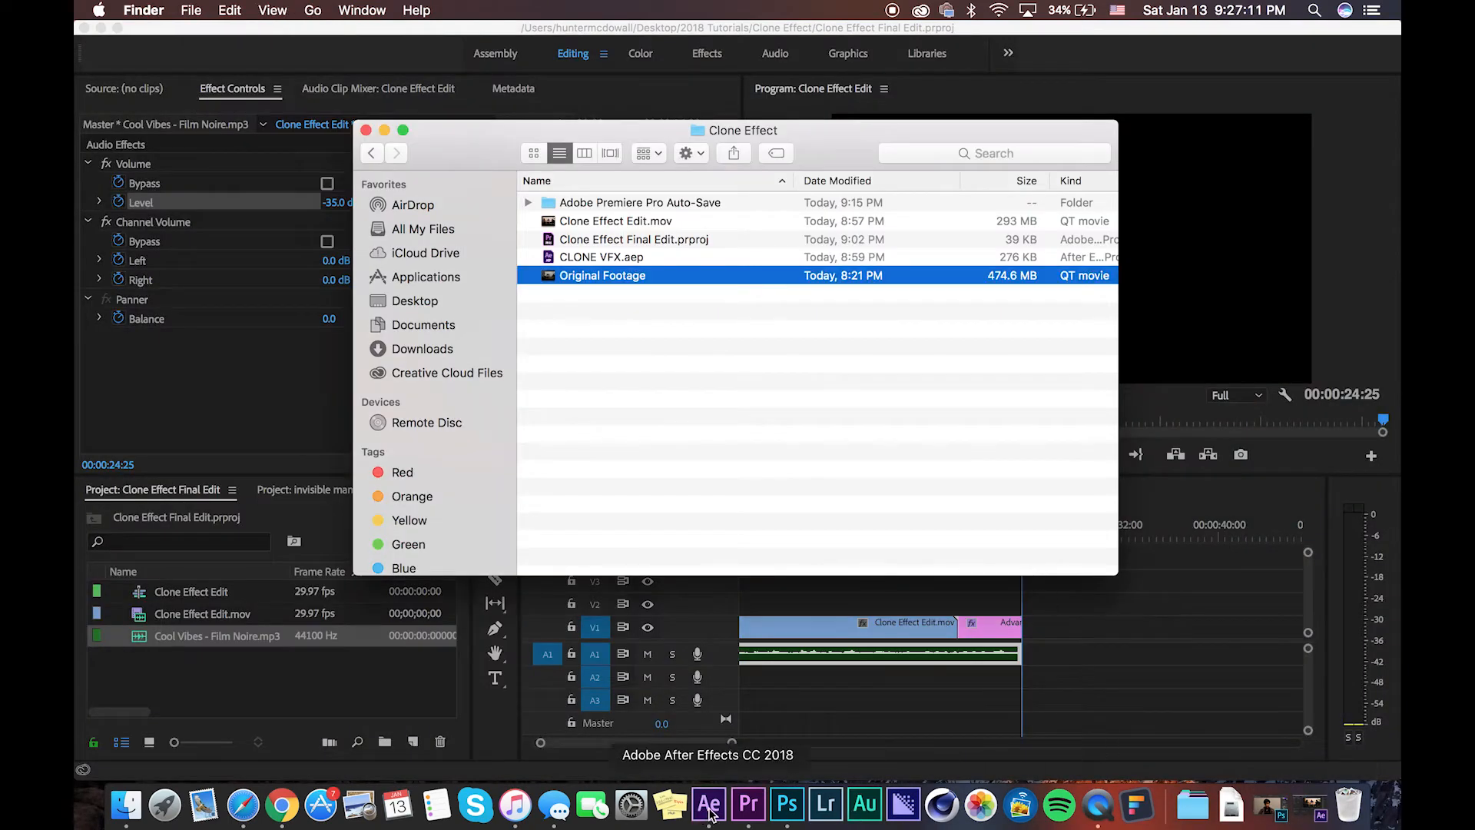
Step: Switch to After Effects and import the Original Footage movie from the Clone Effect folder into the project
left_click(708, 805)
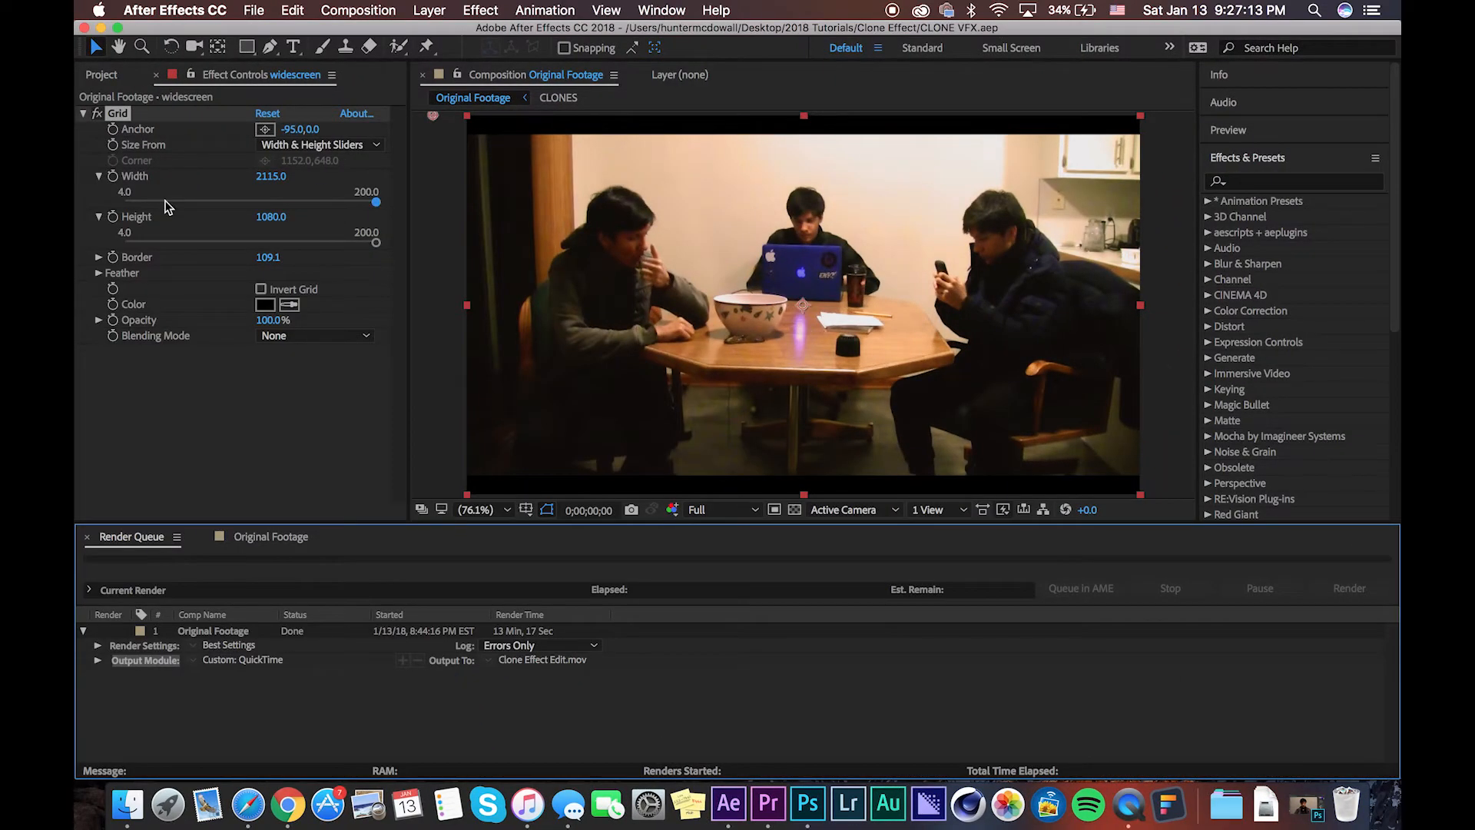
left_click(102, 74)
left_click(124, 806)
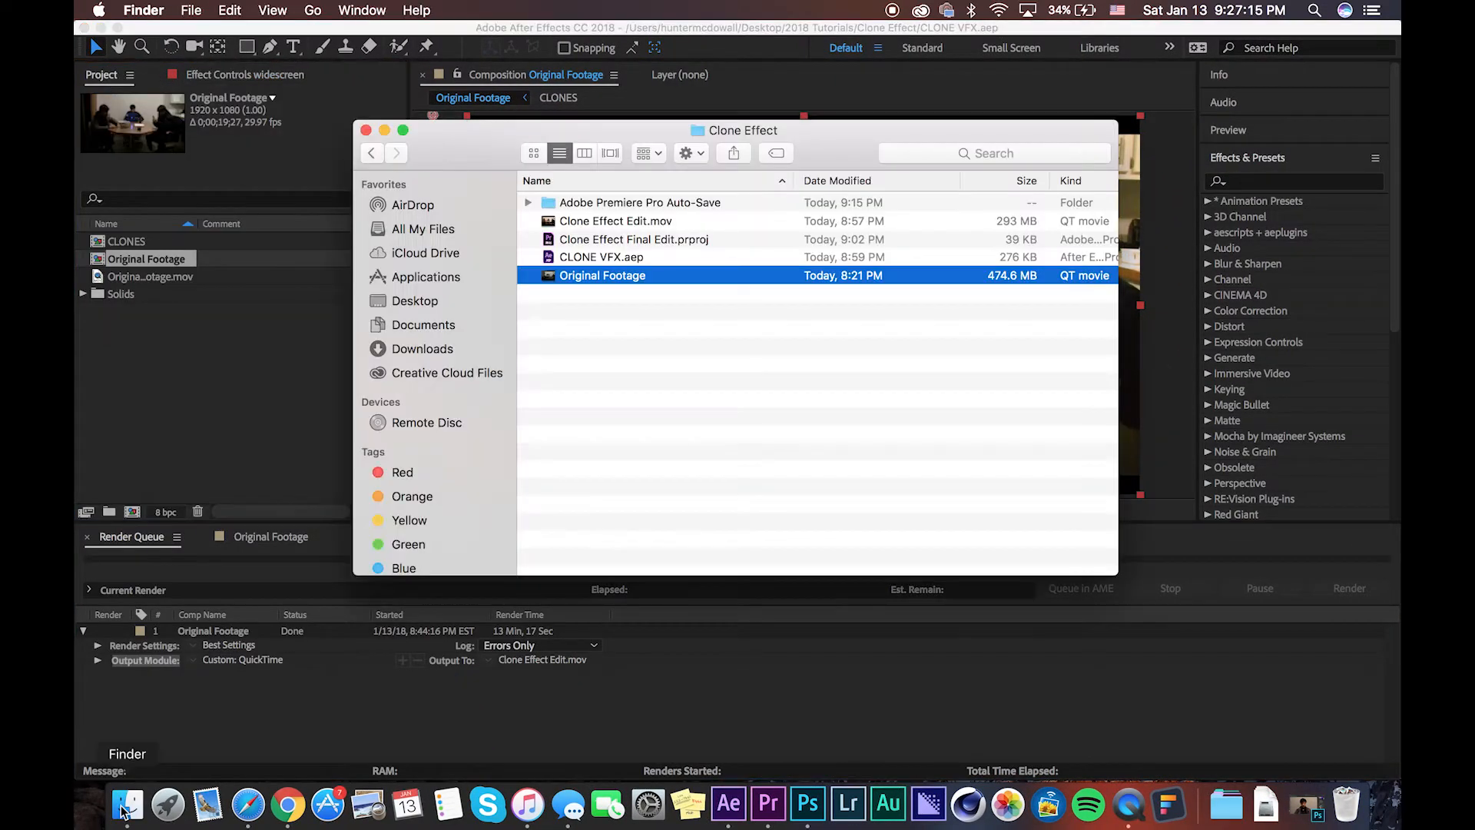
left_click_drag(627, 281, 160, 368)
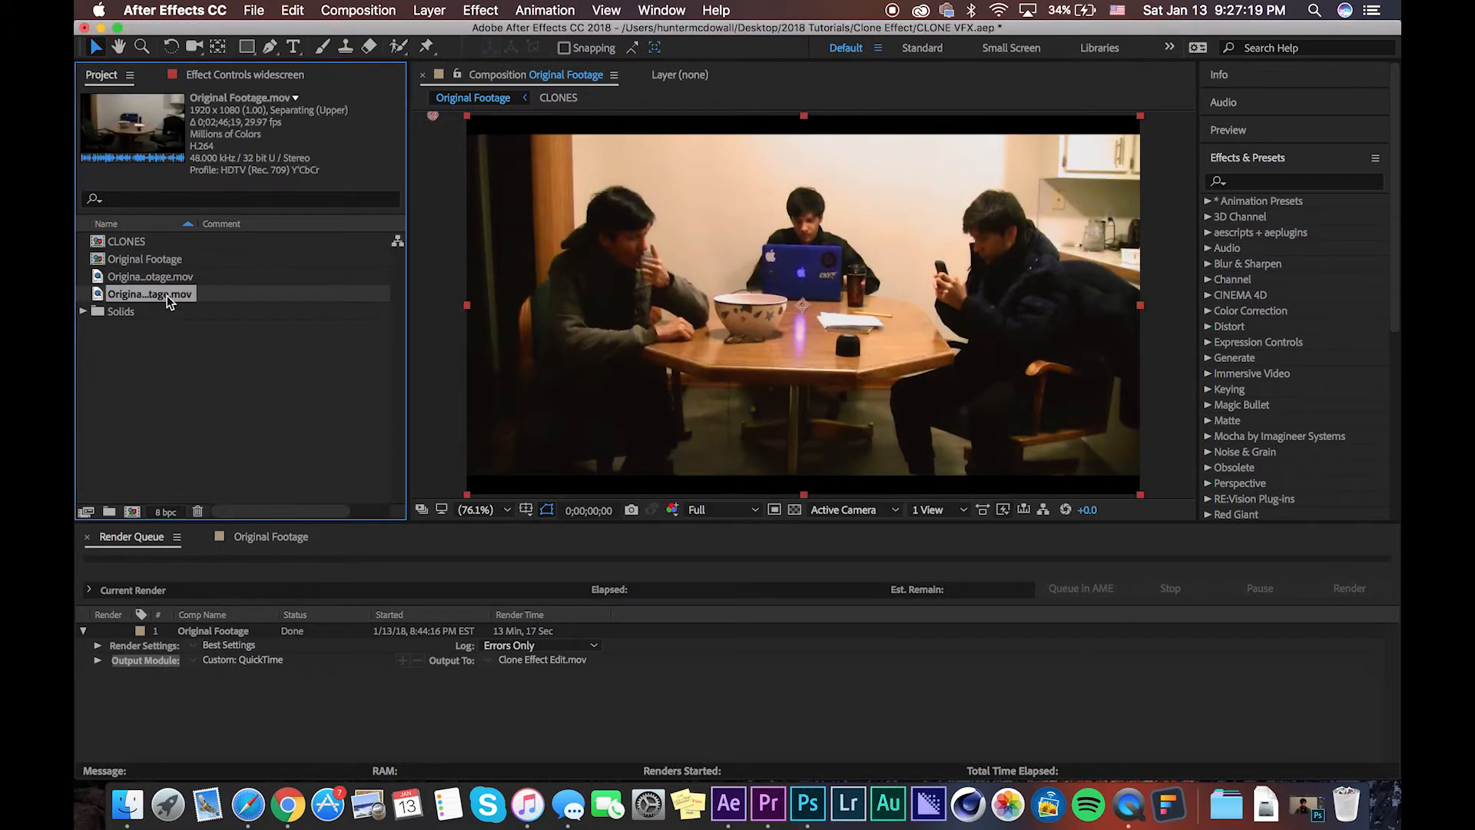
Step: Rename the newly imported footage item as TUTORIAL FOOTAGE
key("Return")
type("TUT")
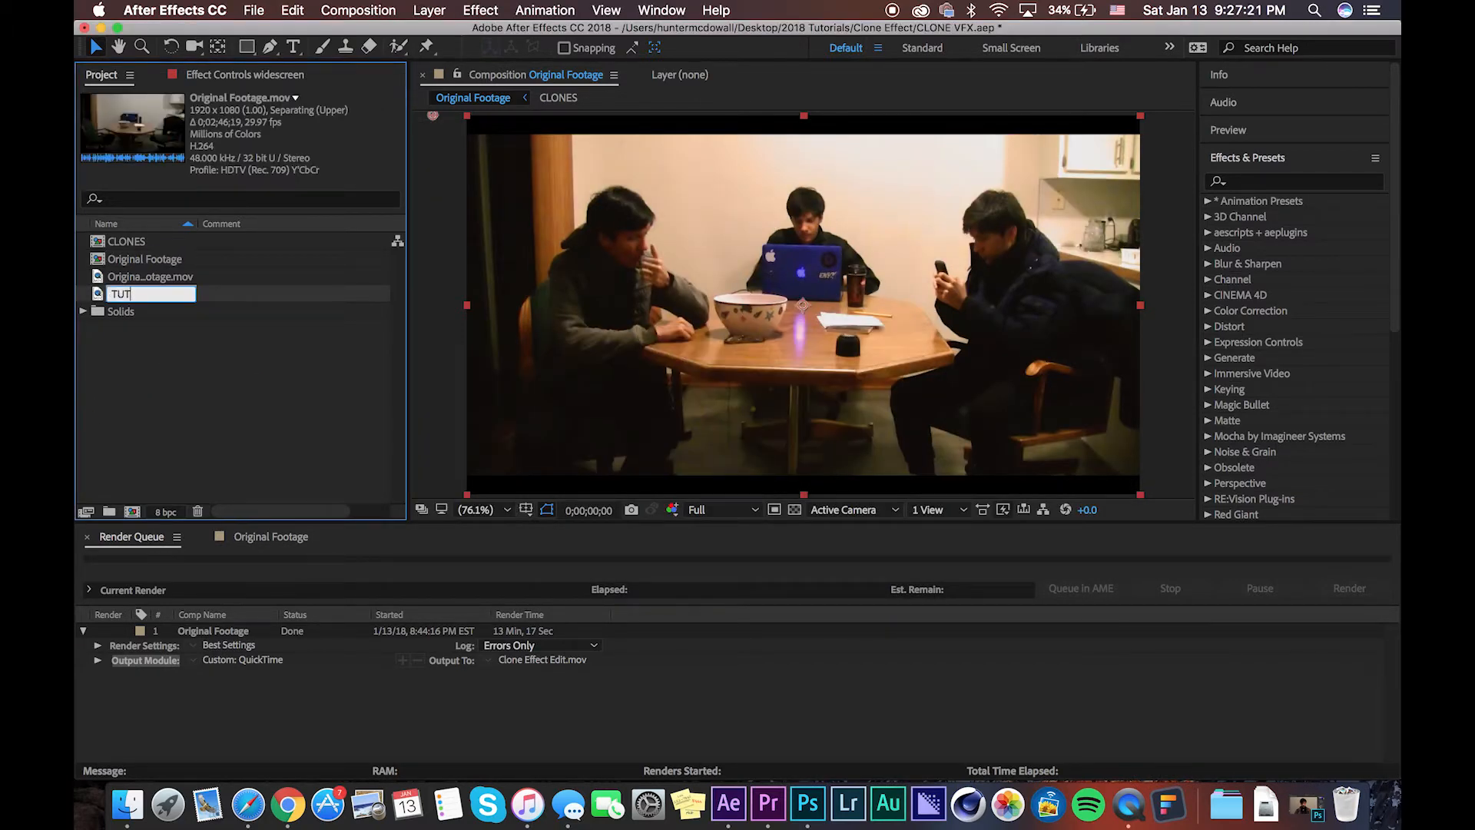
type("ORIAL FOOTAGE")
key("Return")
Step: Create a new composition from TUTORIAL FOOTAGE and duplicate its layer twice to make three stacked copies
left_click_drag(119, 311, 132, 511)
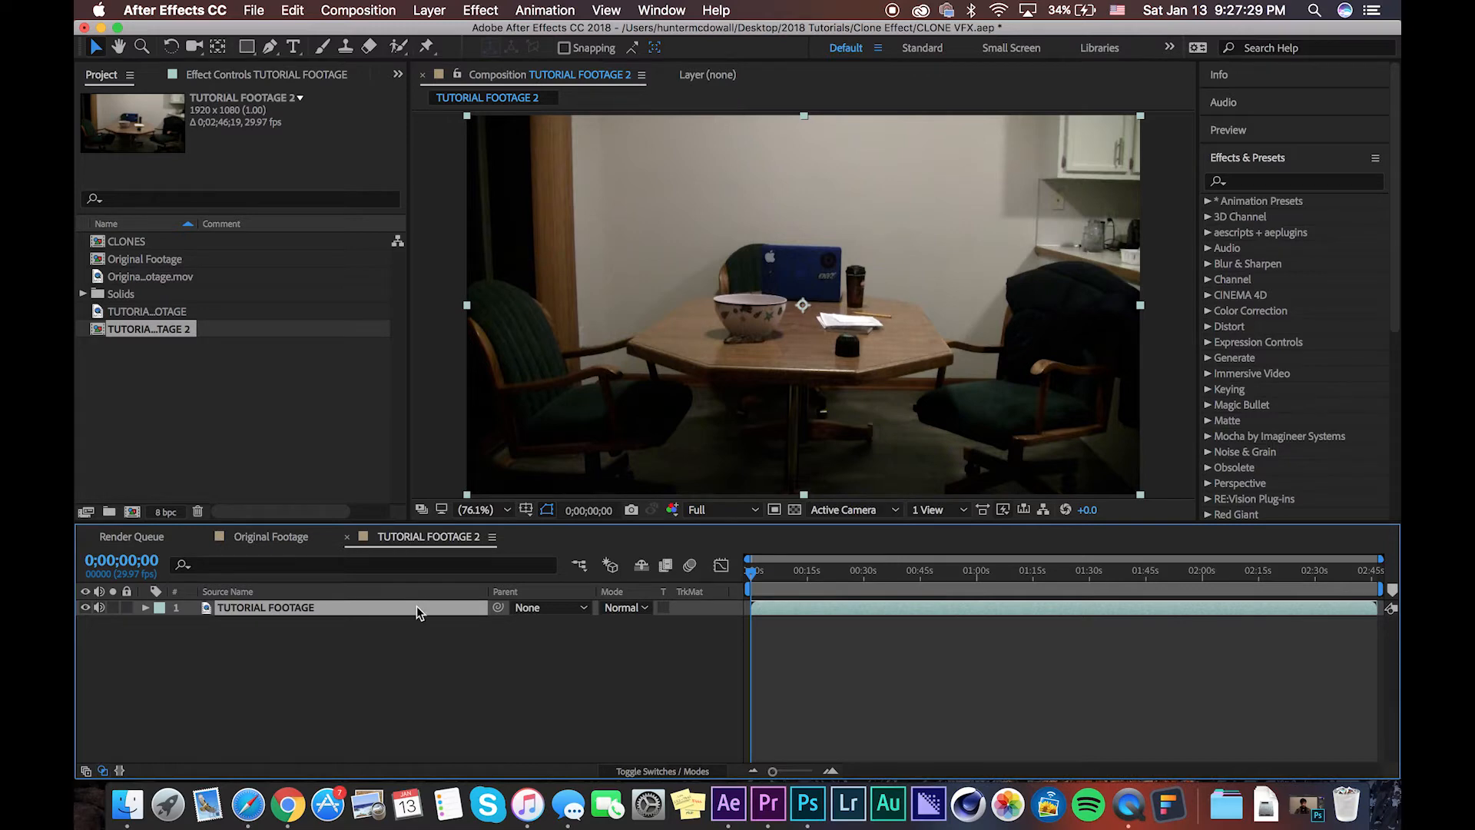
key("super+d")
key("super+d")
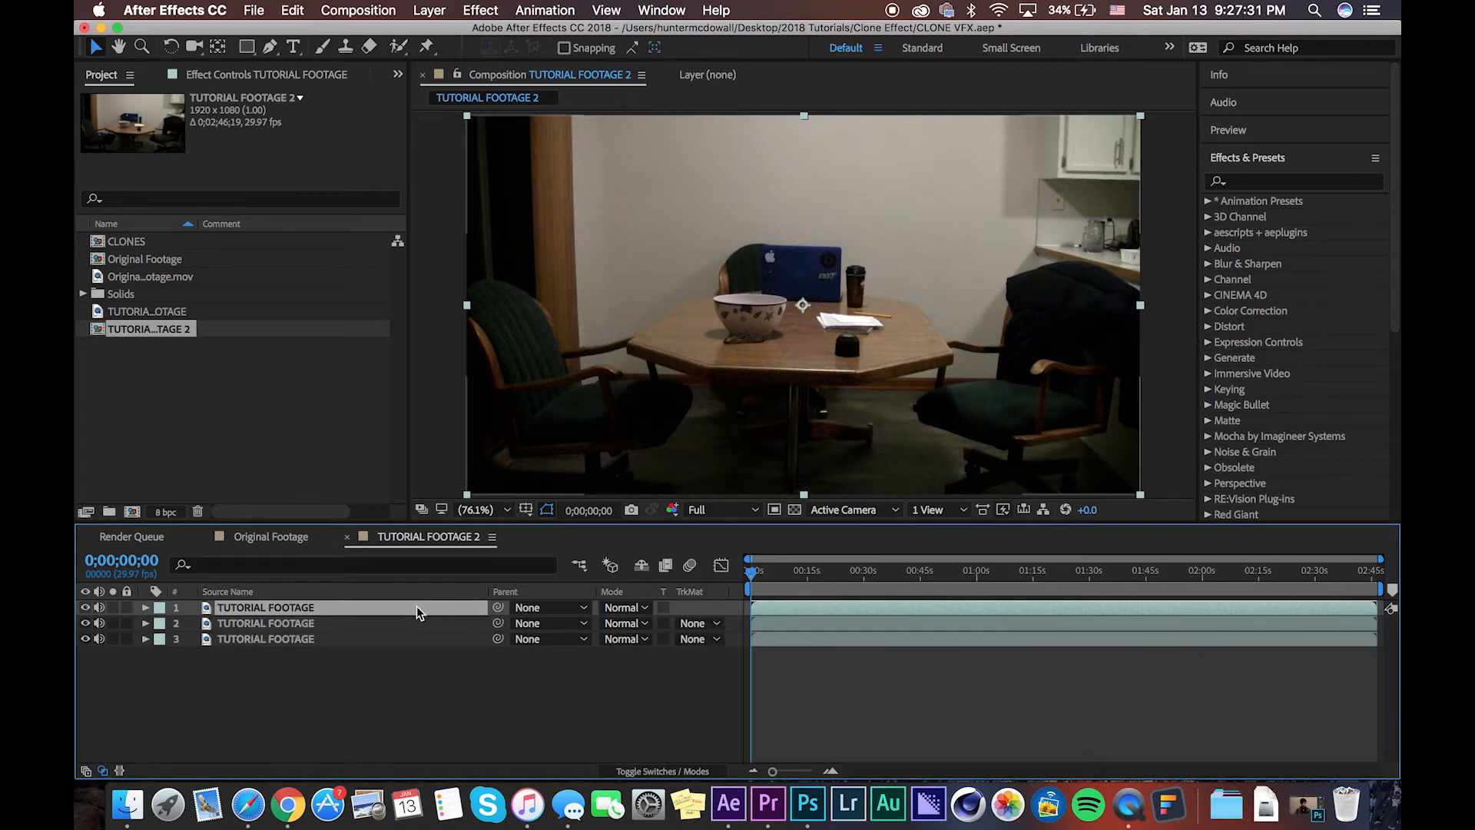
left_click(320, 626)
left_click(321, 639)
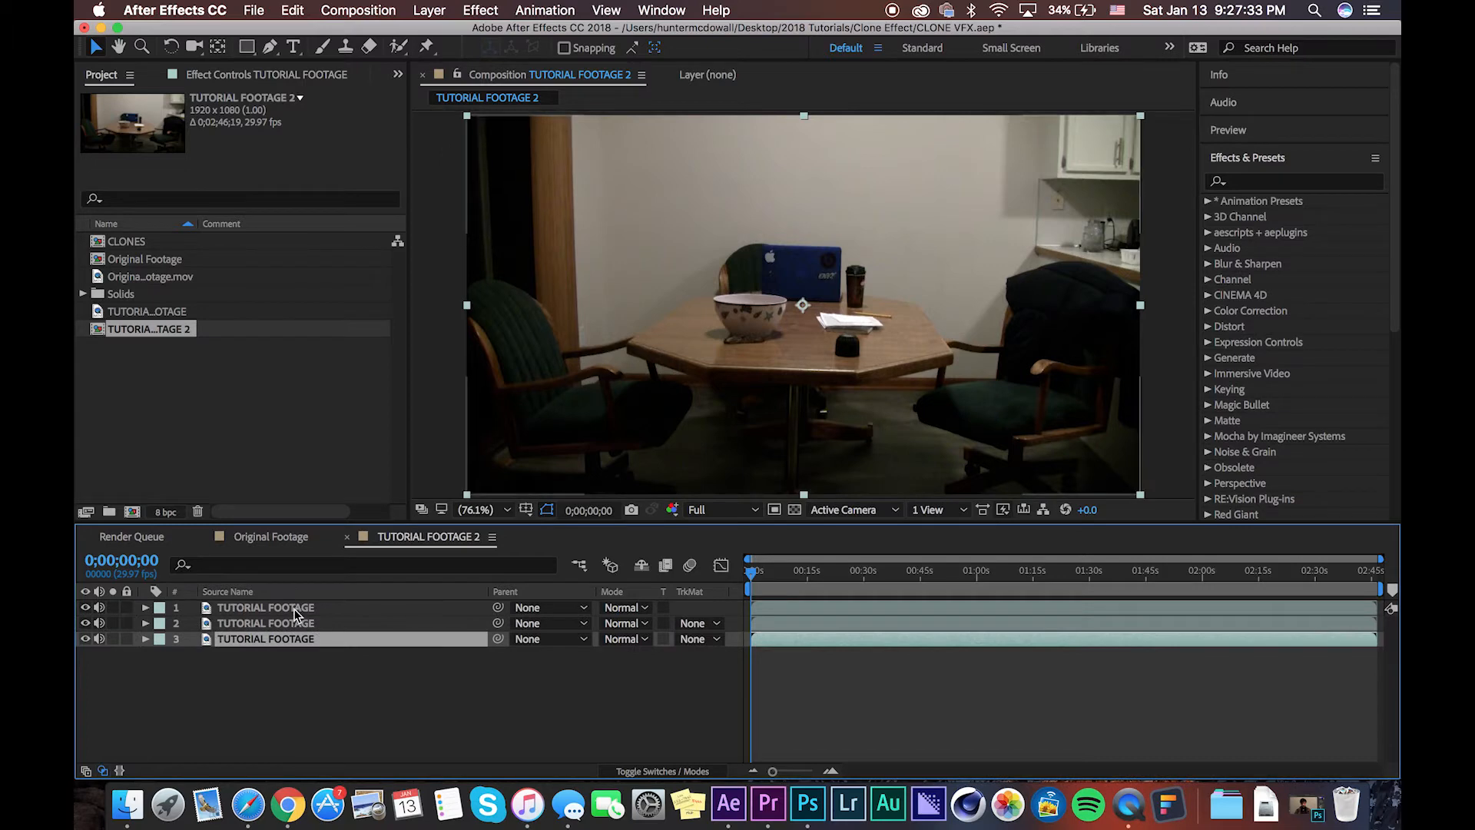
Step: Assign label colours to the layers: green Footage for the top, yellow Secondary Footage for the middle, blue Roto for the bottom
left_click(184, 607)
left_click(159, 607)
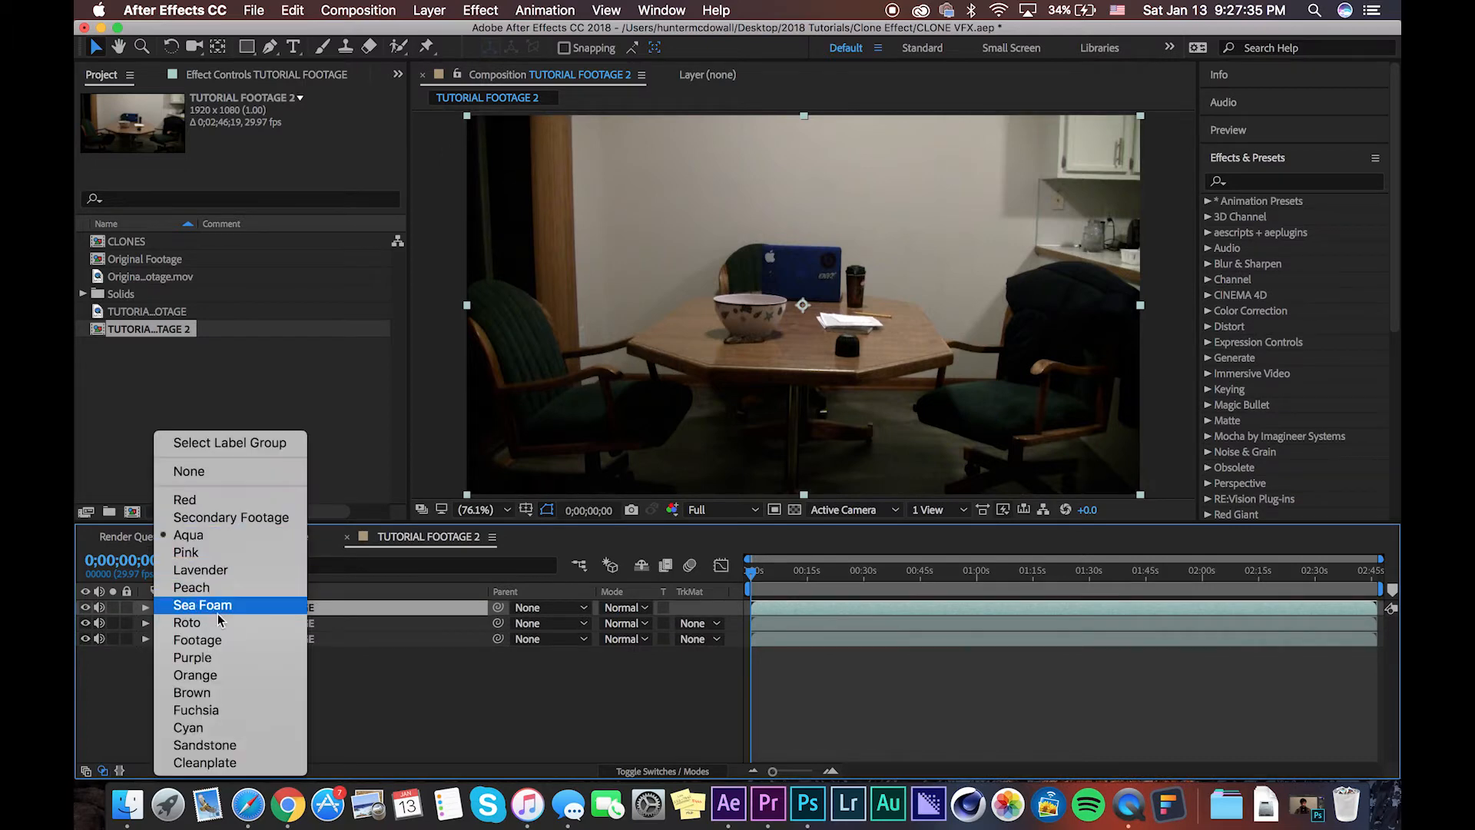
left_click(213, 647)
left_click(200, 623)
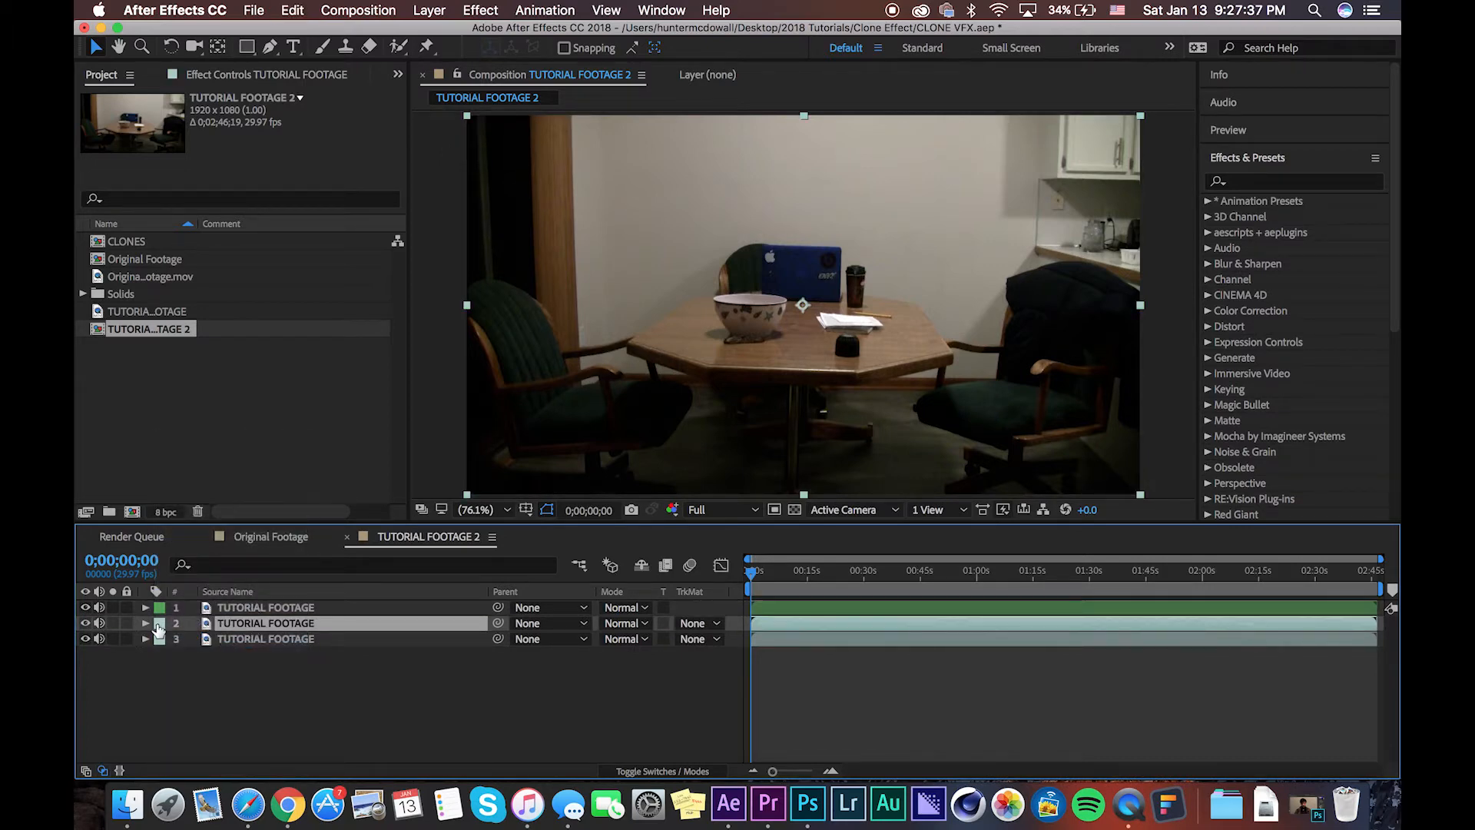
left_click(159, 623)
left_click(209, 526)
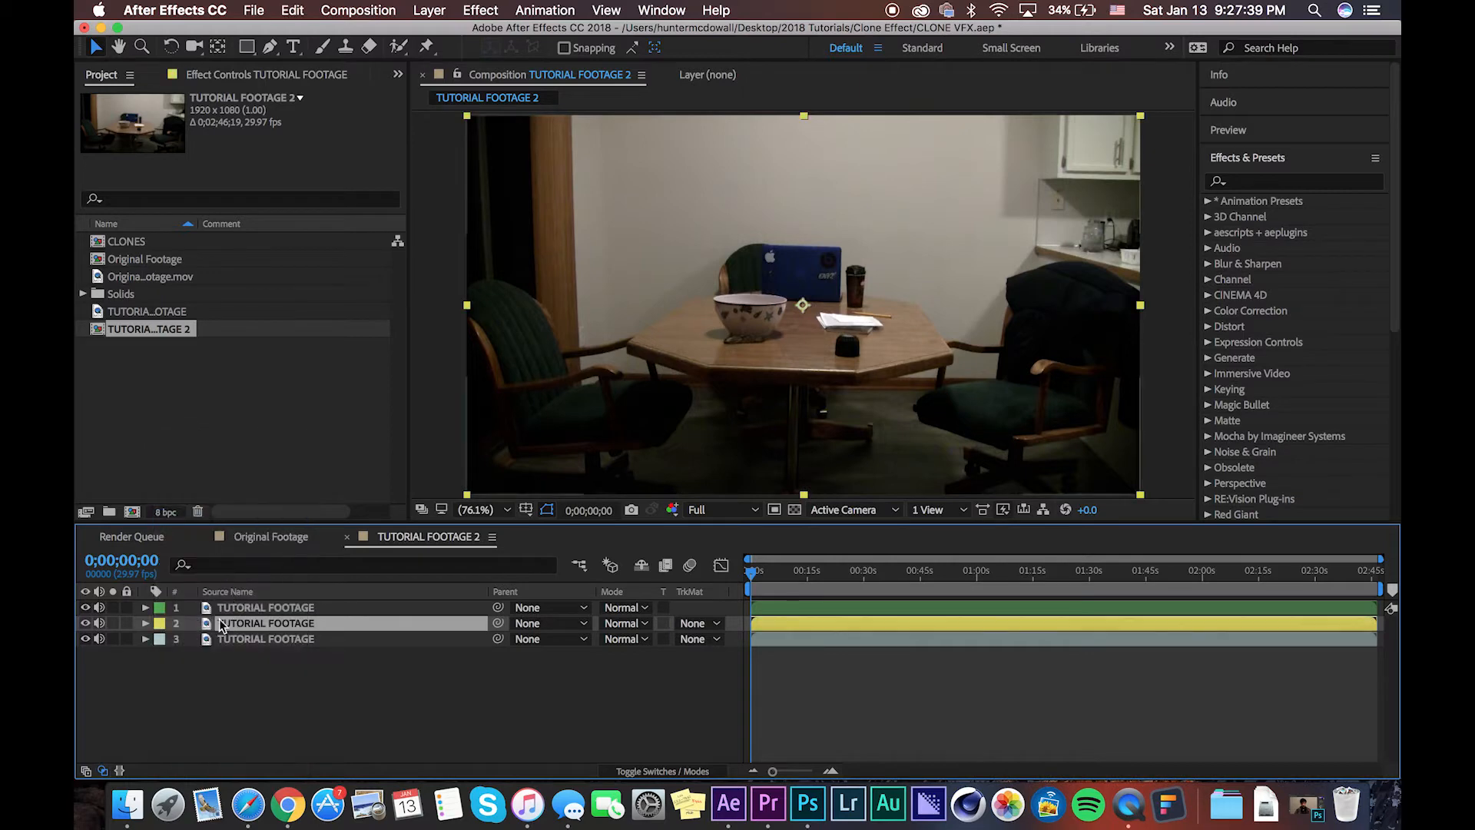
left_click(252, 642)
left_click(159, 639)
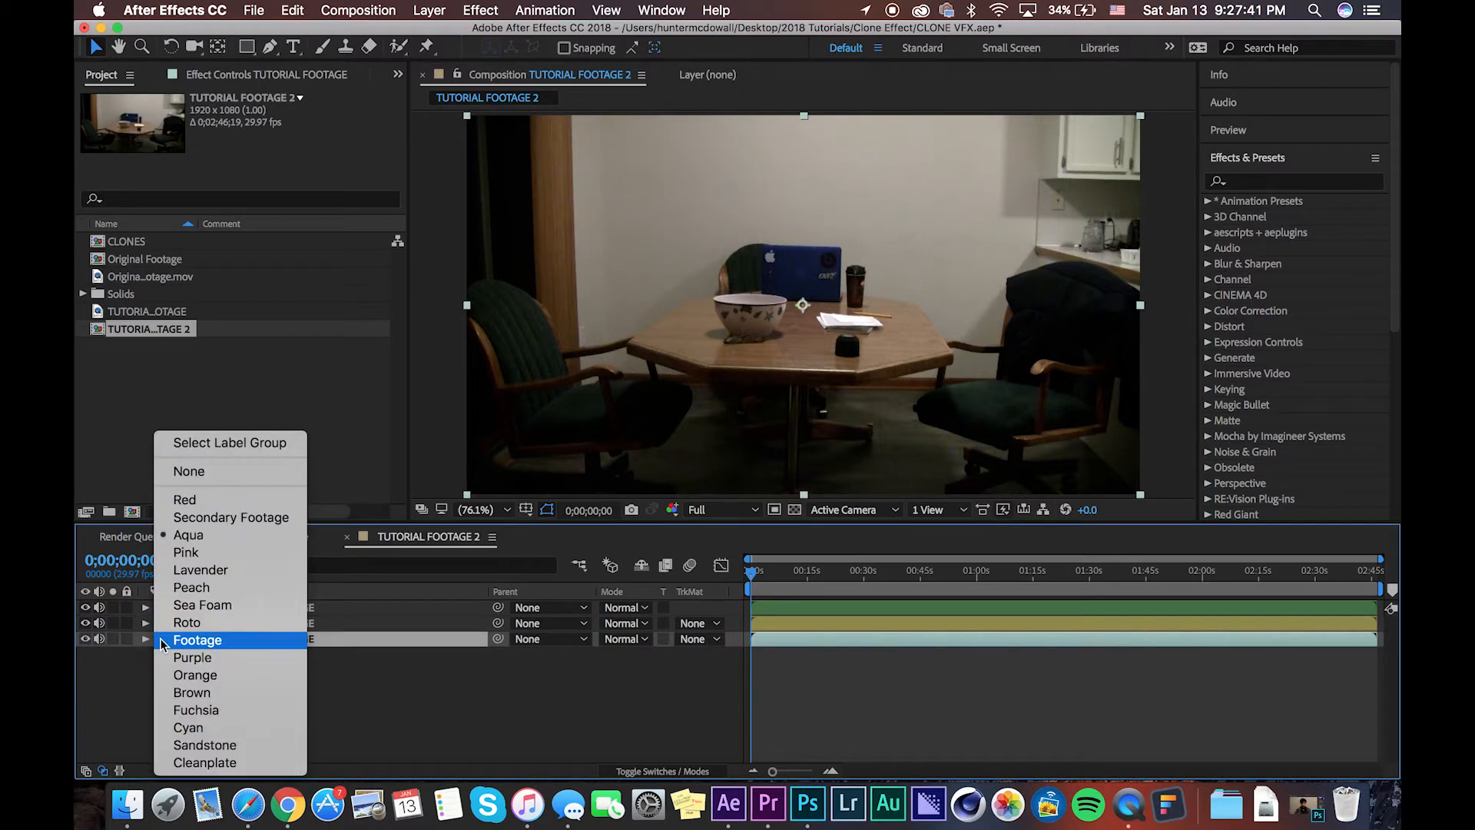
left_click(182, 624)
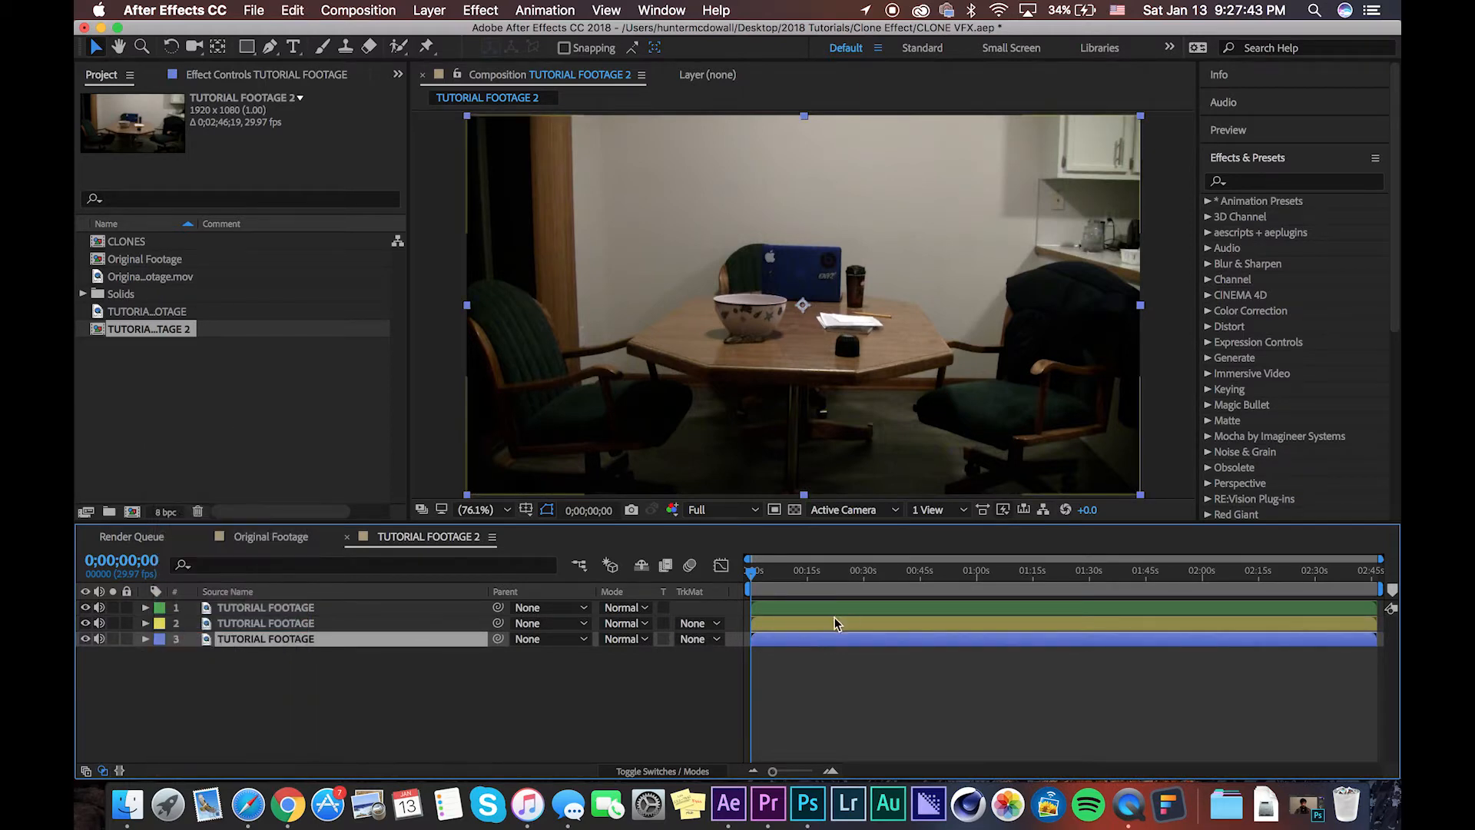
Step: Rename the three layers, from top to bottom, as 1st, 2nd and 3rd
left_click(362, 611)
key("Return")
type("1st")
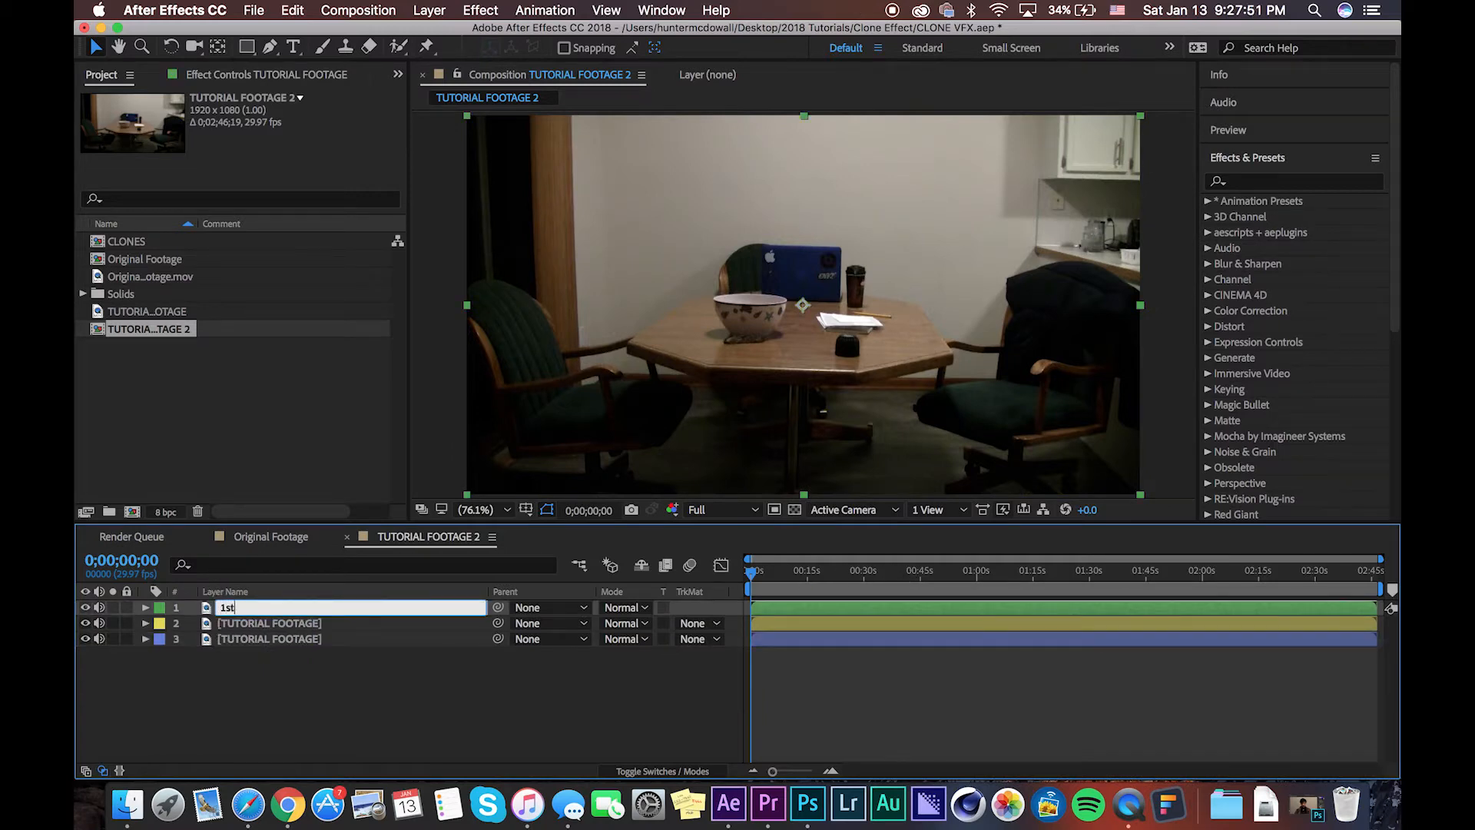
key("Return")
left_click(366, 623)
key("Return")
type("2nd")
key("Return")
left_click(375, 640)
key("Return")
type("3")
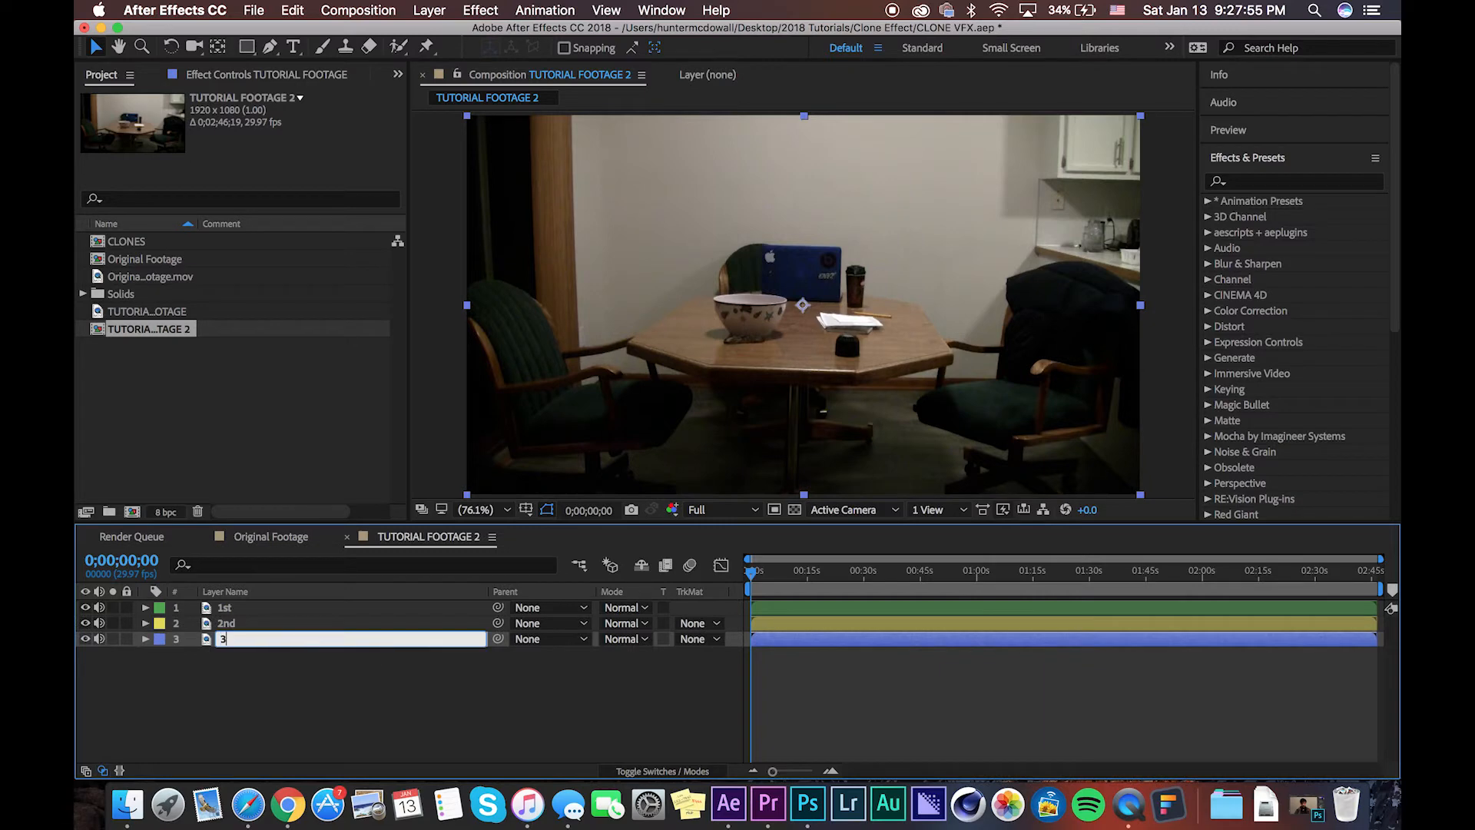
type("rd")
Step: Slide the 1st layer earlier so the man behind the laptop is seated at the start, and trim its end at 0;00;20;10
left_click(812, 607)
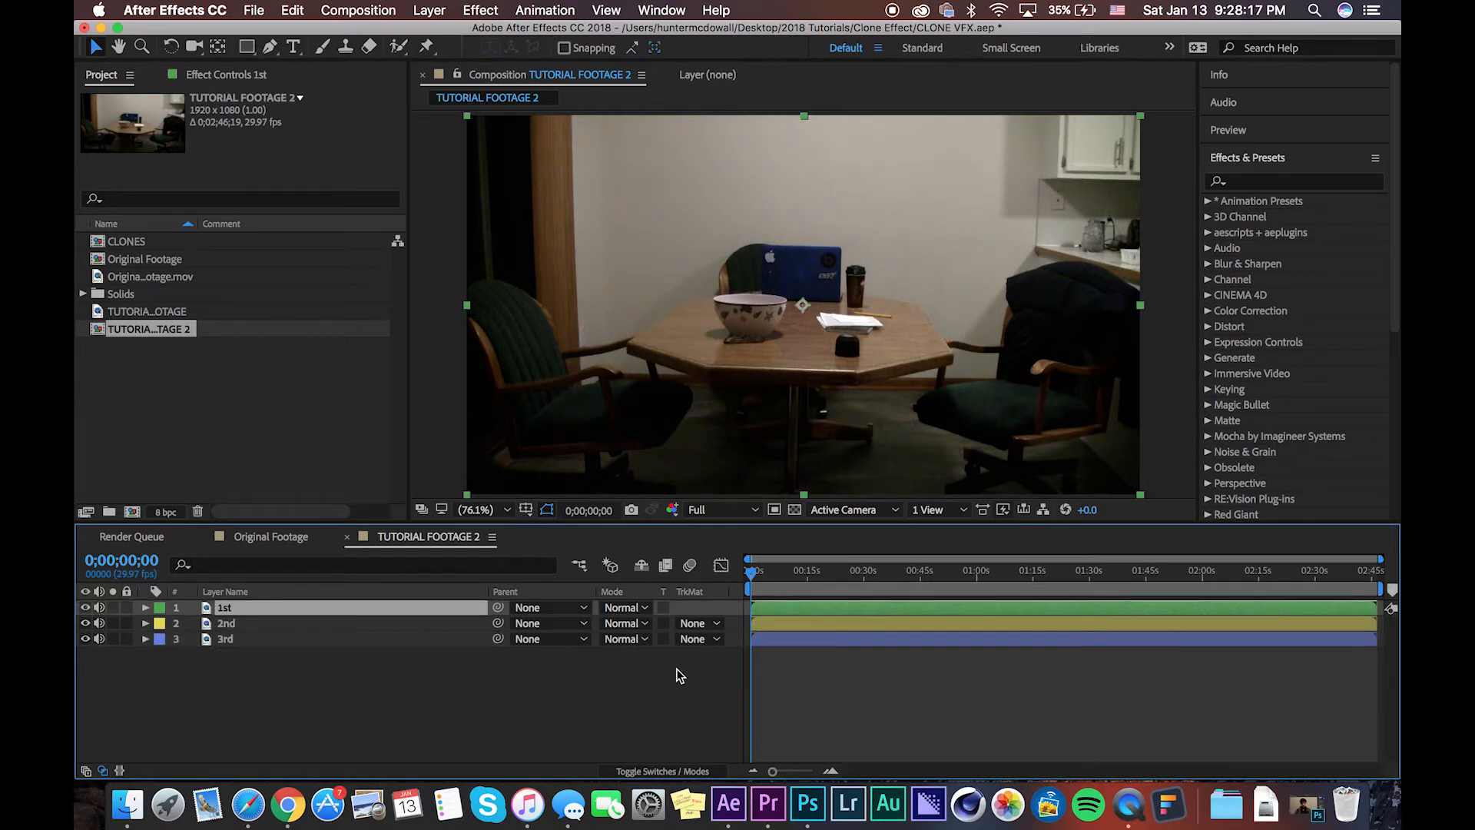
left_click_drag(1278, 612, 1211, 617)
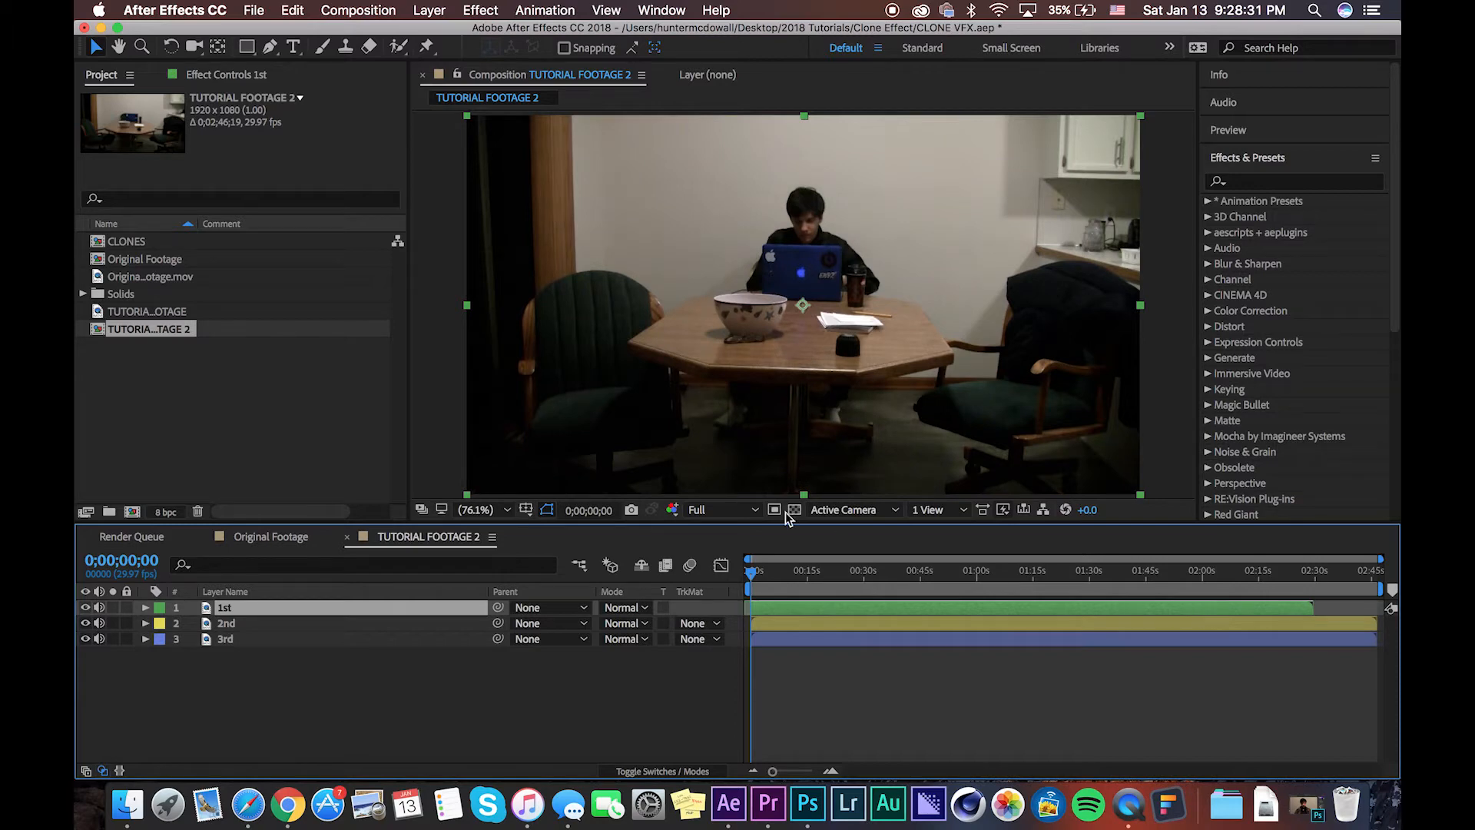
left_click_drag(776, 563, 830, 606)
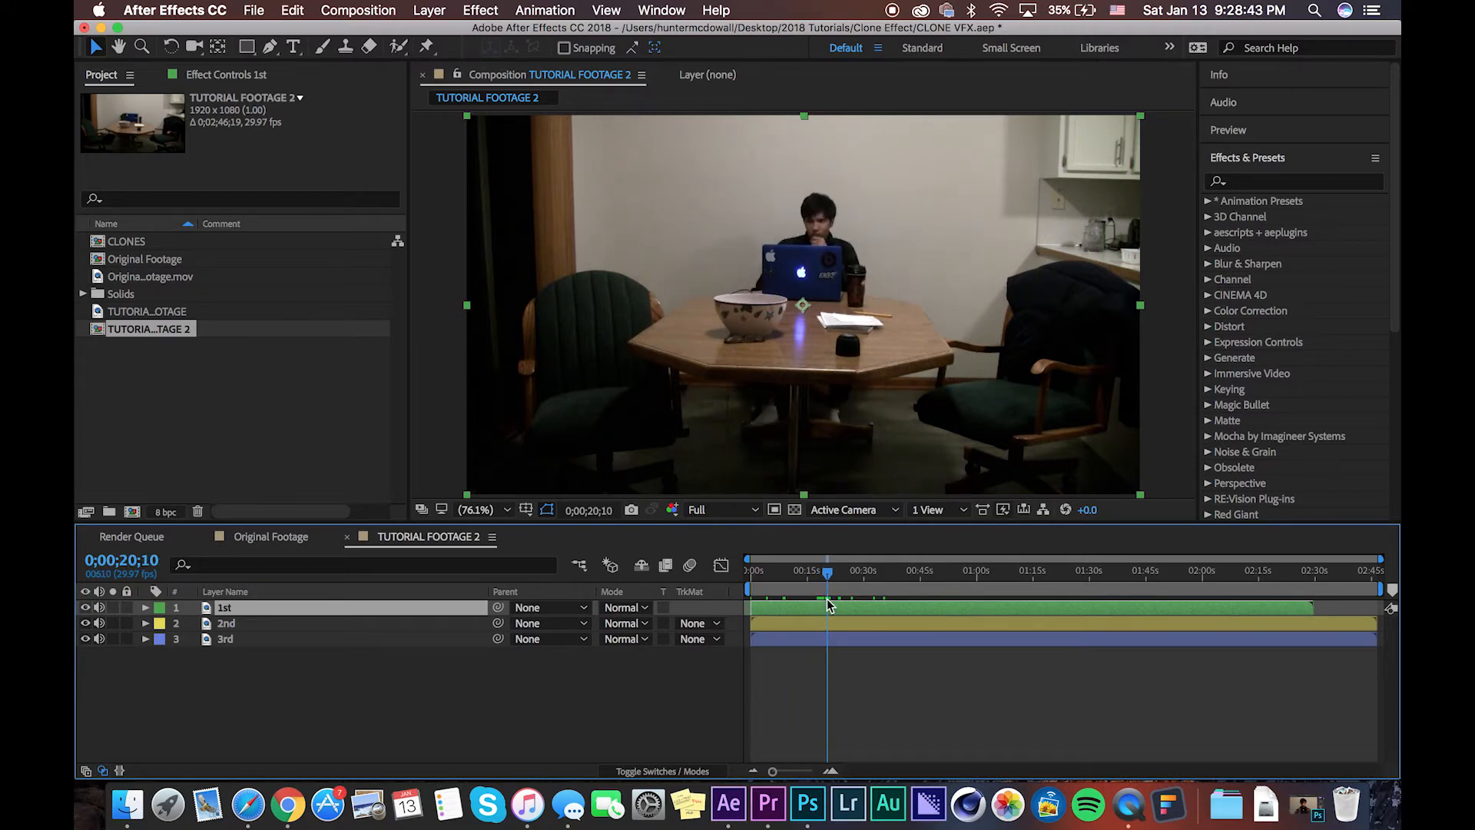
key("alt+bracketright")
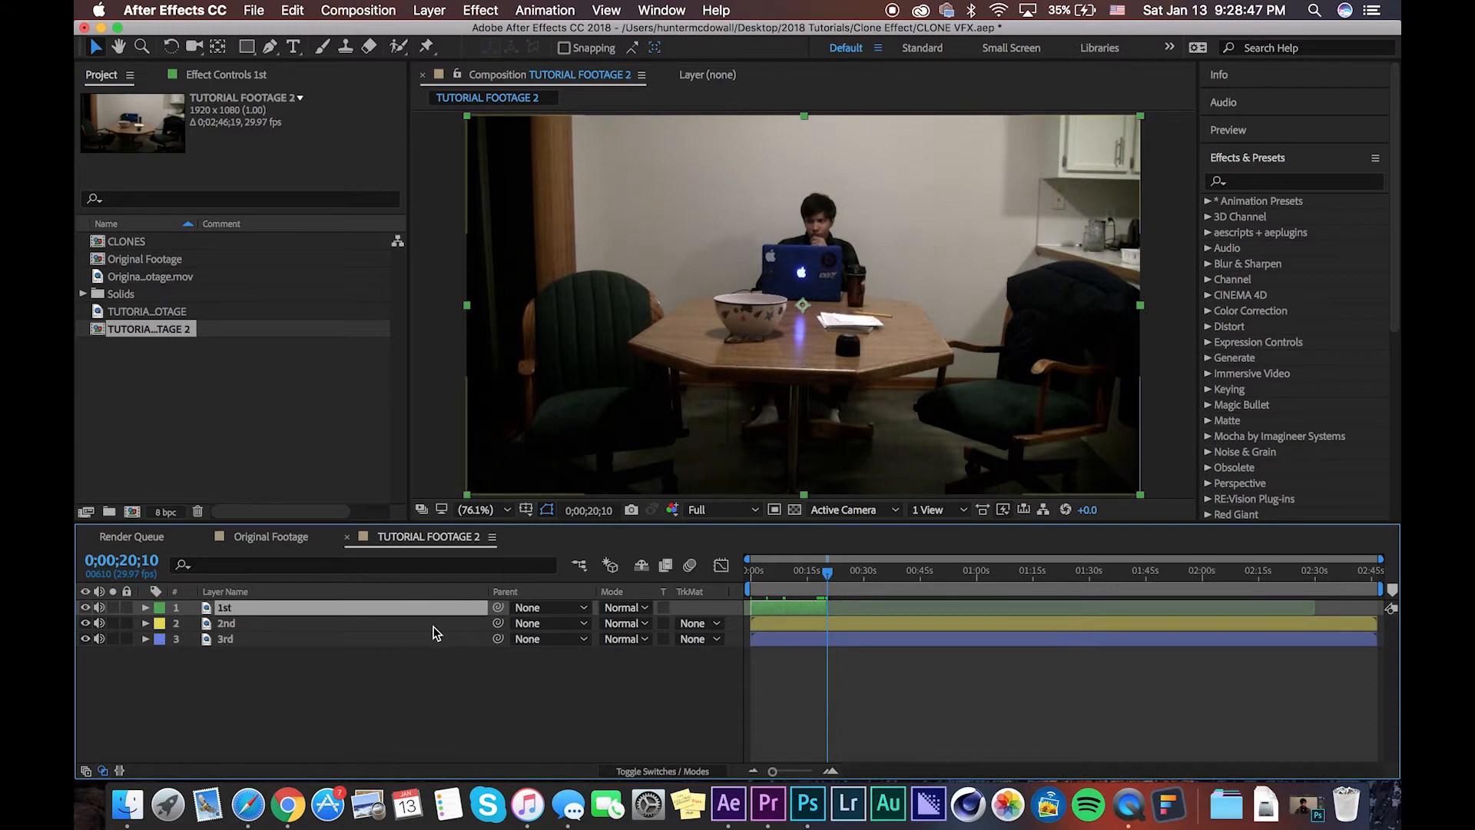
Step: Set the 1st layer's opacity to 50% and slide the 2nd layer earlier so the composition starts with the man in the left chair
key("t")
left_click(614, 623)
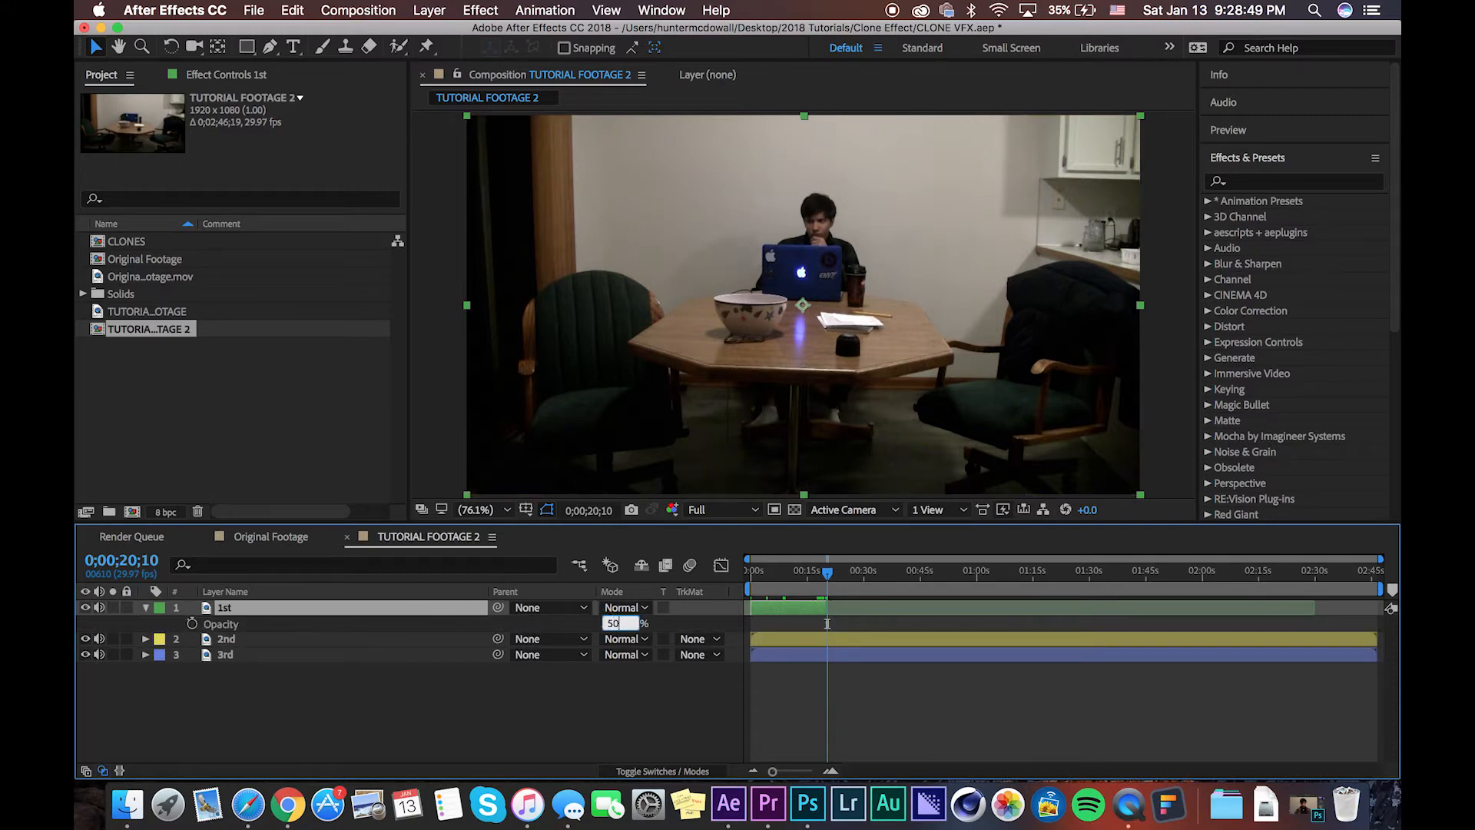
key("Return")
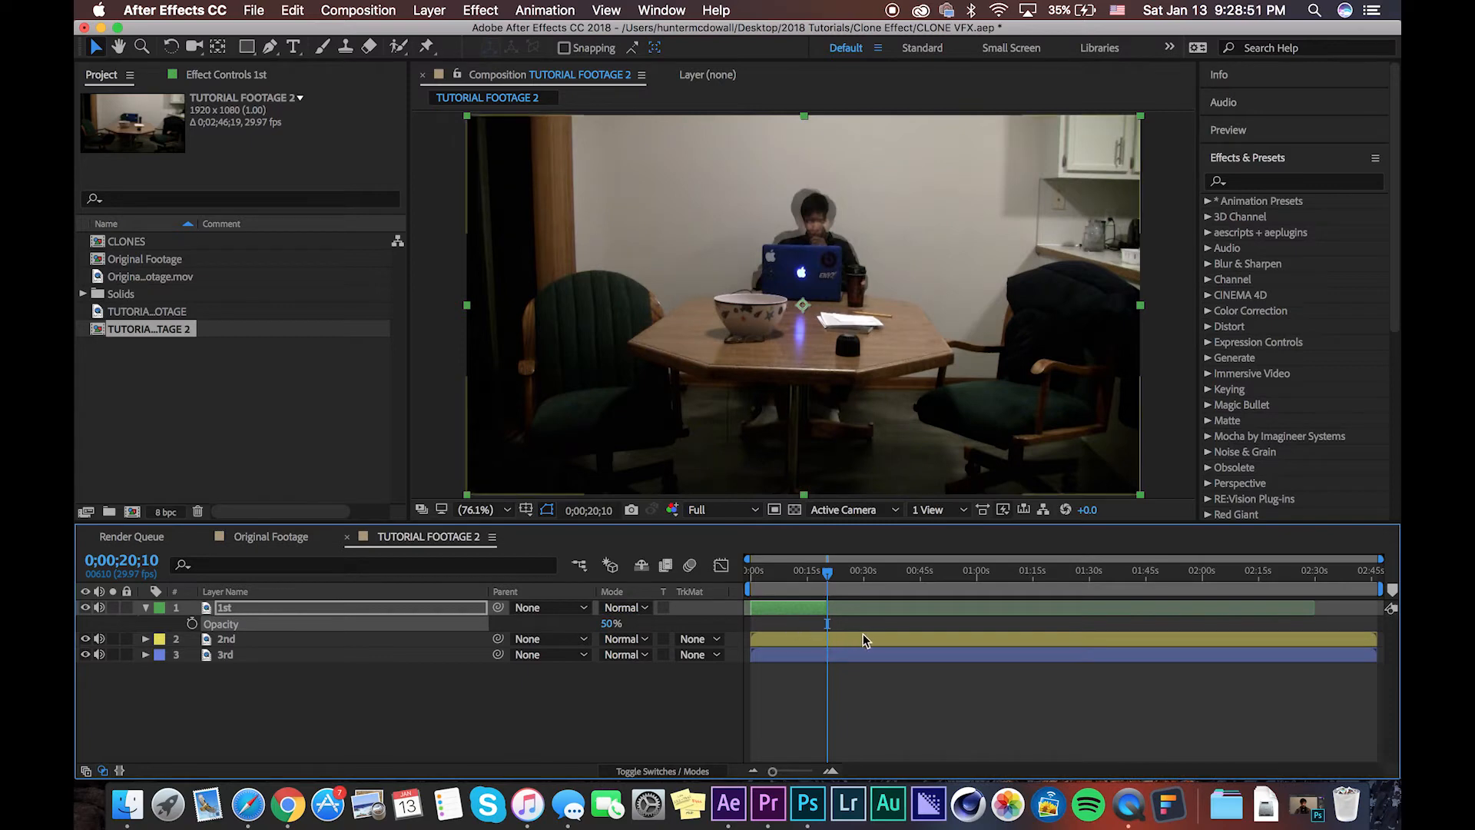
key("Home")
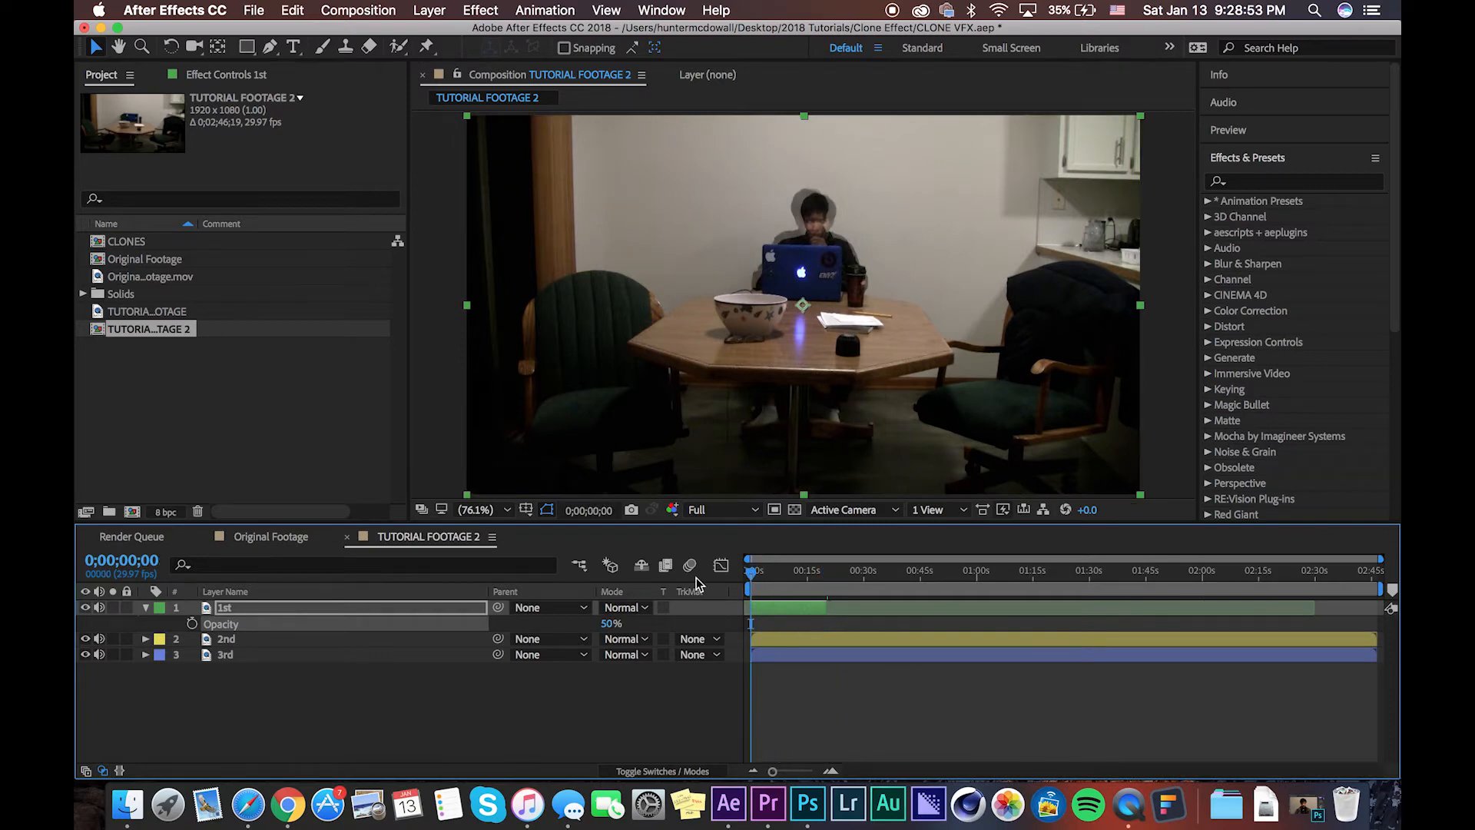
left_click_drag(1133, 644, 878, 656)
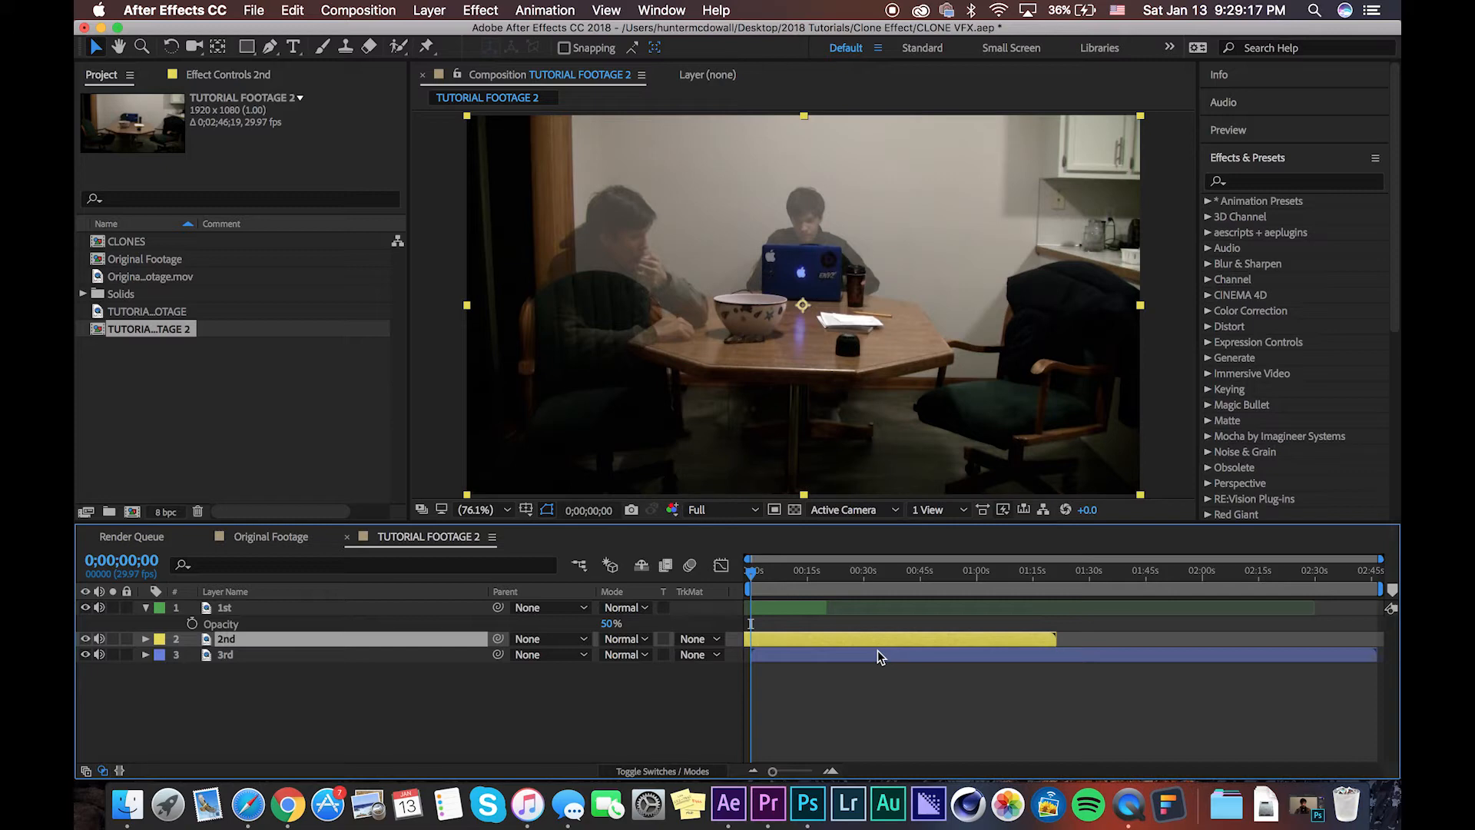
Step: Trim the end of the 2nd layer at 0;00;20;11, matching the end of the 1st layer
left_click_drag(804, 572, 825, 603)
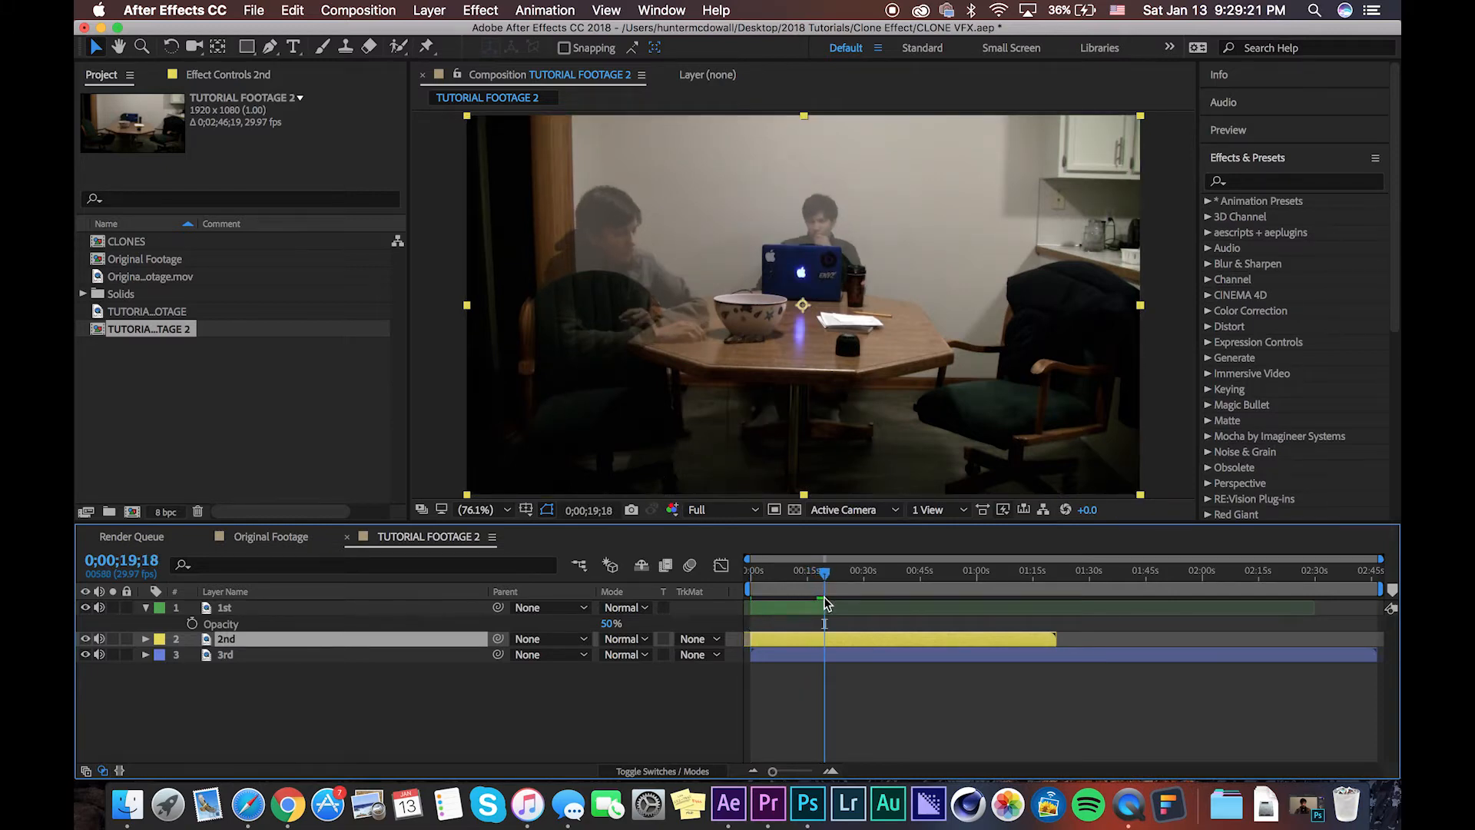
left_click_drag(772, 772, 829, 772)
scroll(1204, 598, "right", 5)
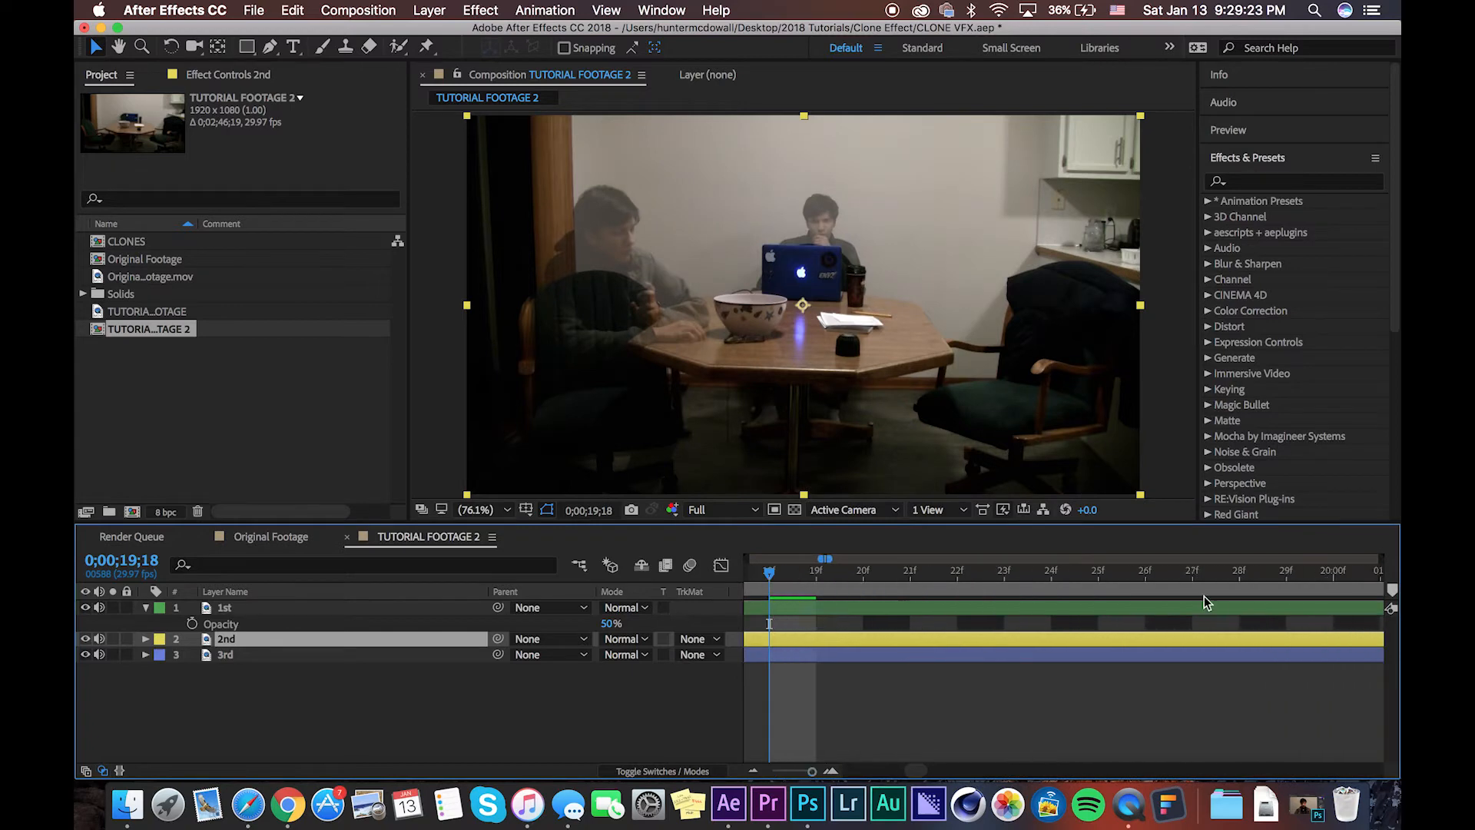
scroll(1204, 601, "left", 5)
left_click(774, 577)
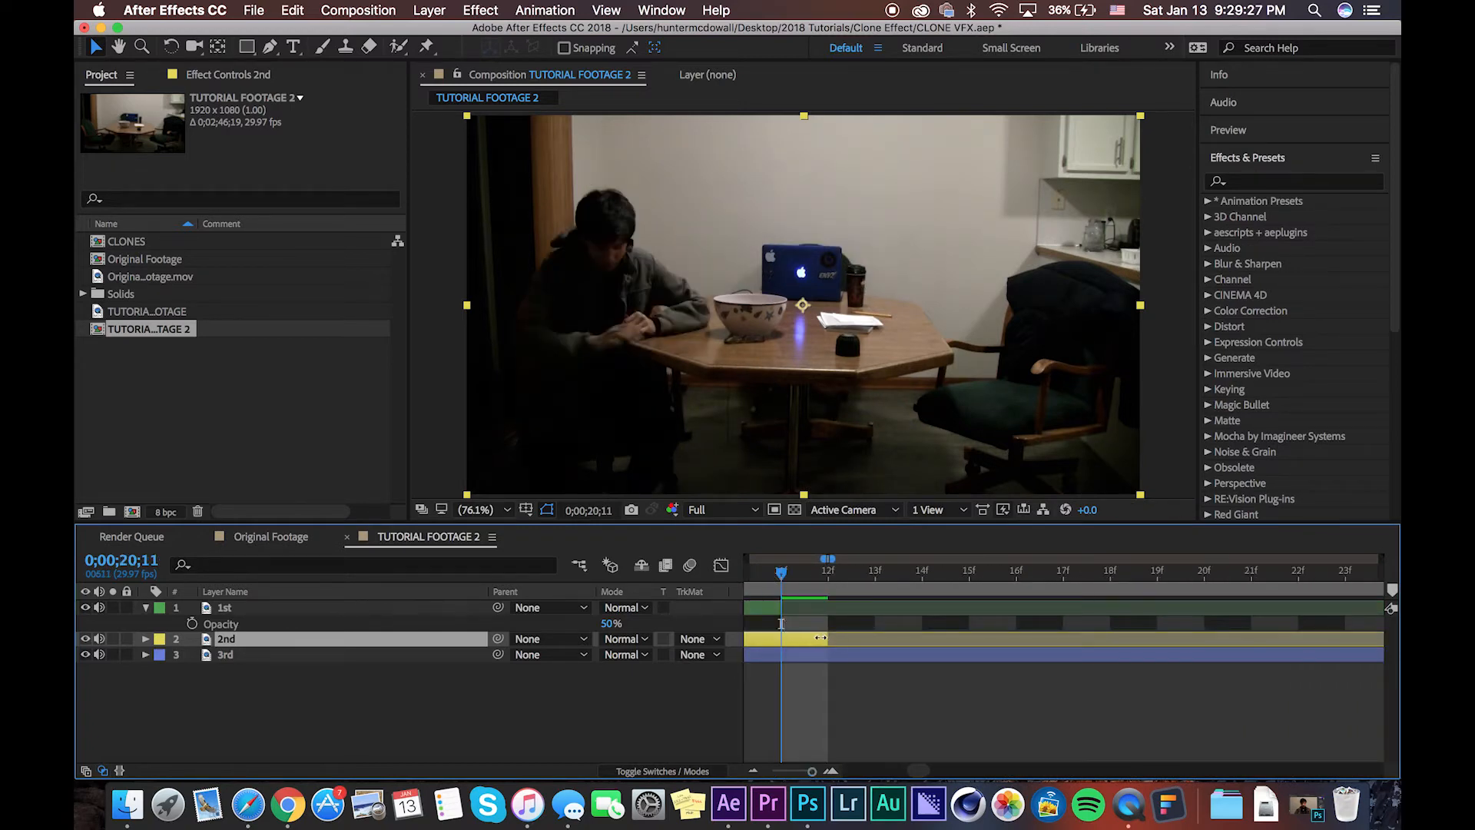
left_click_drag(823, 637, 790, 640)
key("minus")
key("minus")
key("minus")
key("minus")
key("minus")
key("minus")
key("minus")
key("minus")
key("minus")
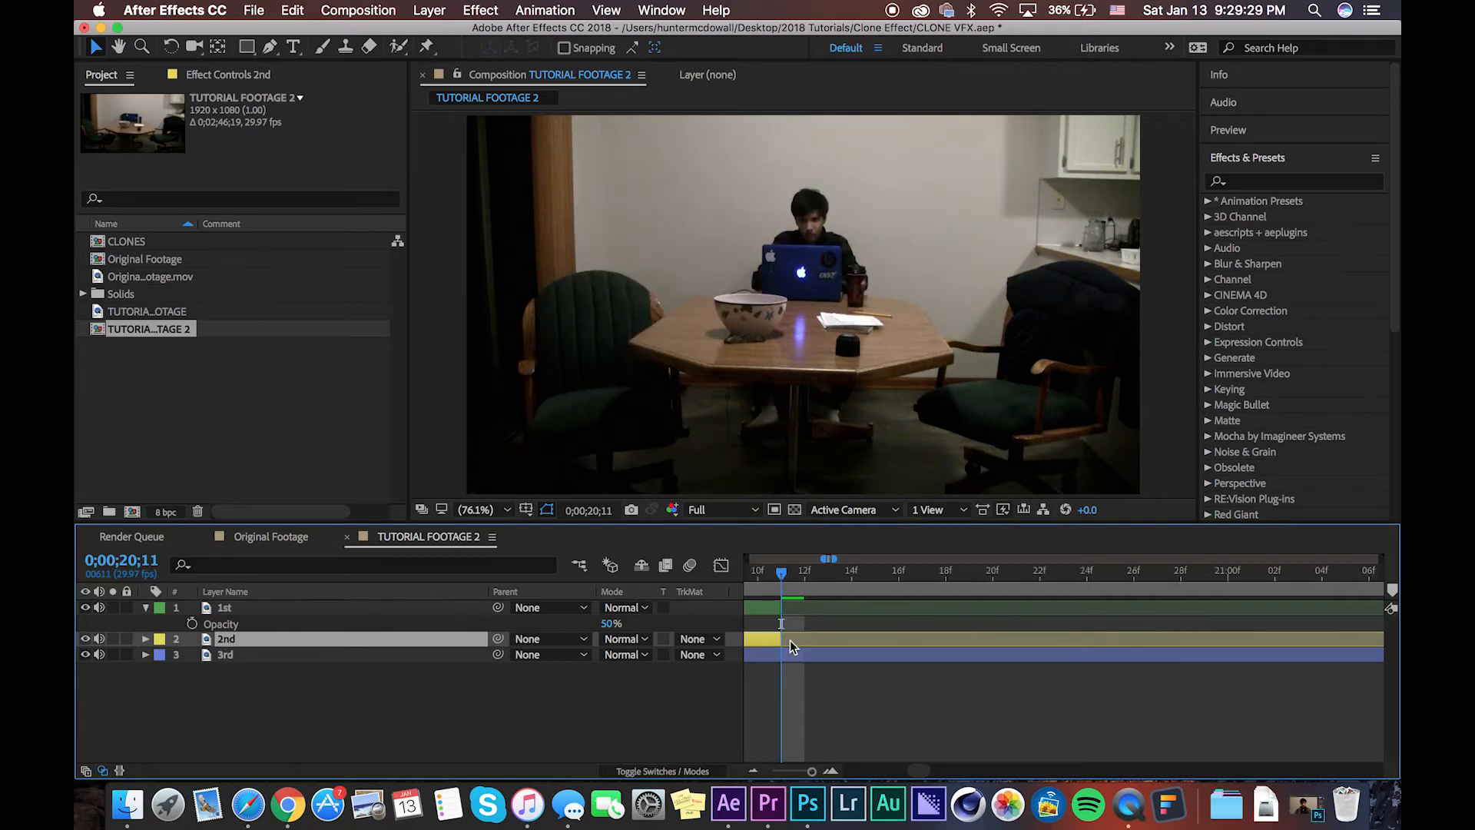
Step: Return to the composition's start and restore the 1st layer to full opacity
key("Home")
left_click(417, 611)
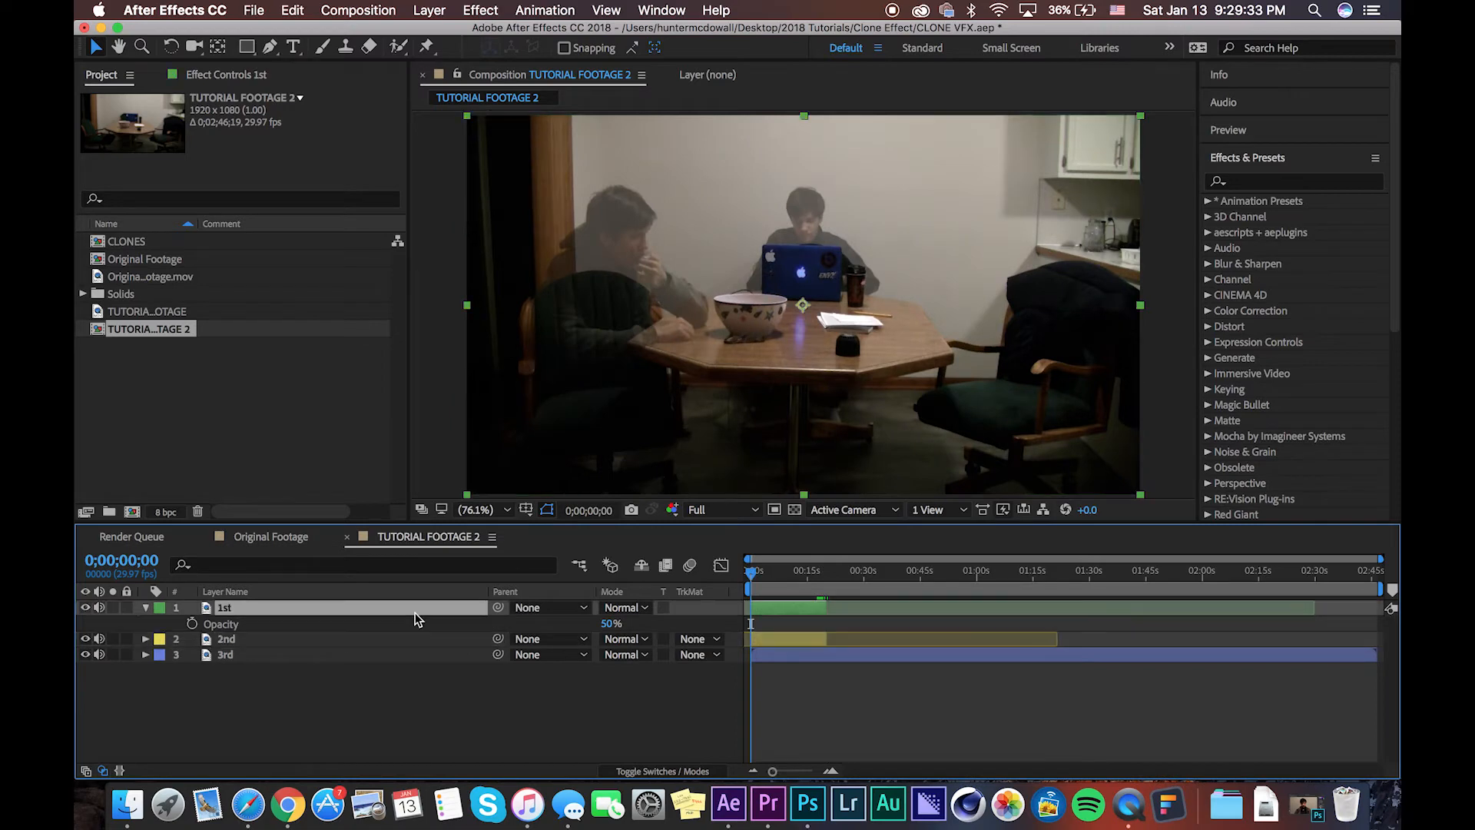
key("t")
key("t")
left_click(607, 625)
key("Return")
key("t")
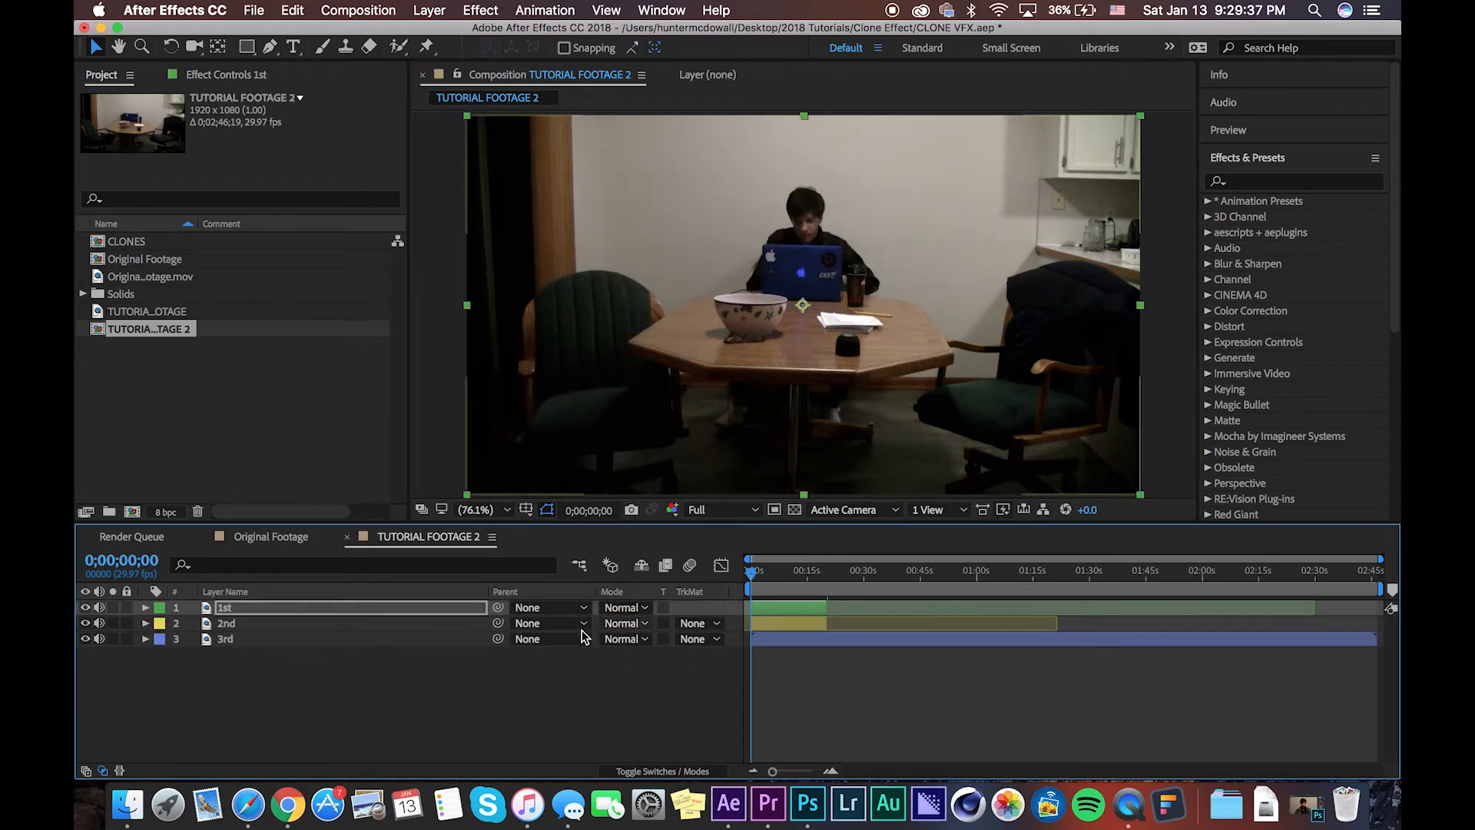
Step: Set the 2nd layer's opacity to 50% and slide the 3rd layer earlier in the timeline
left_click(422, 628)
key("t")
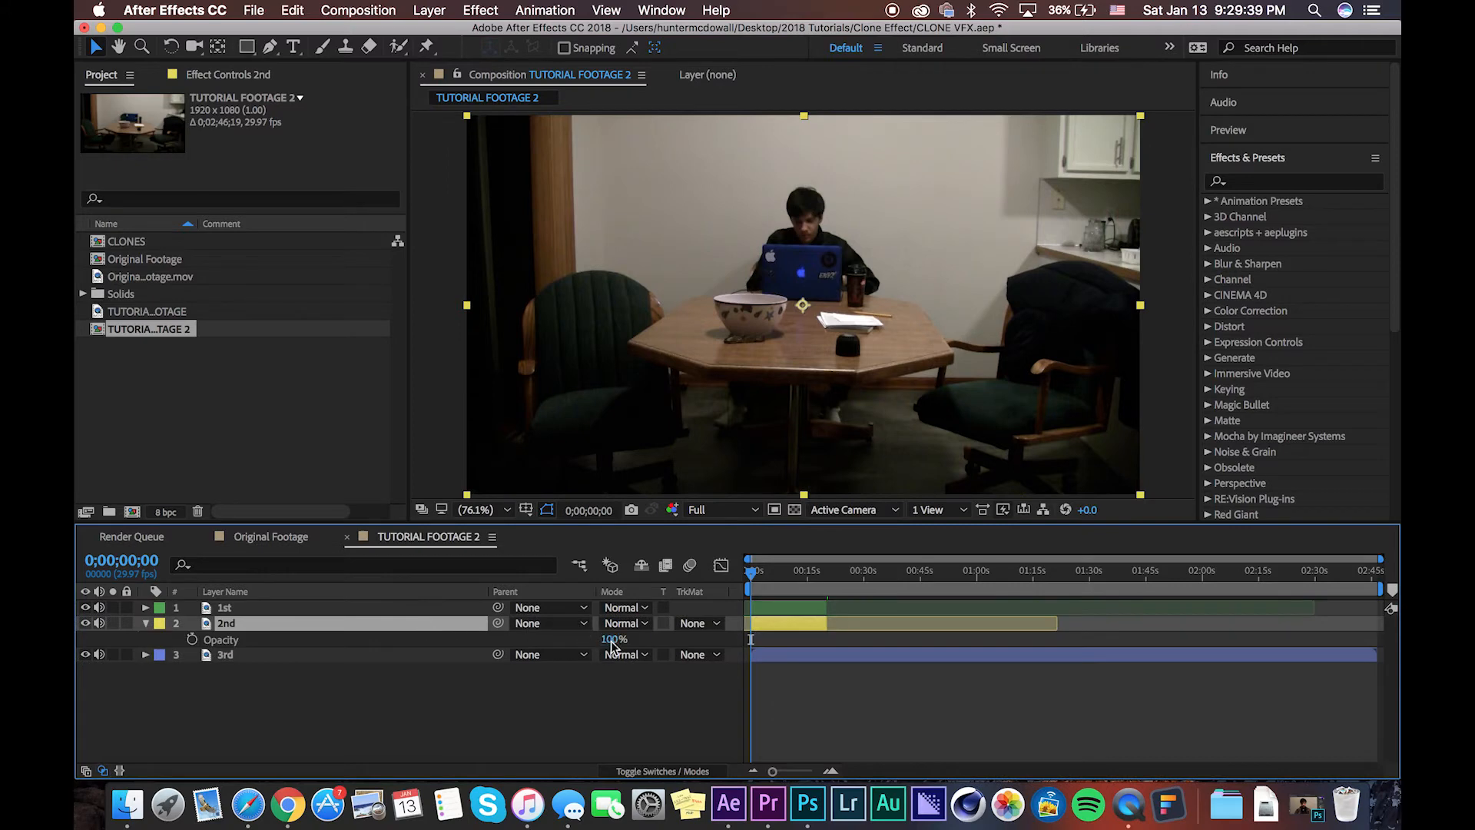
key("Return")
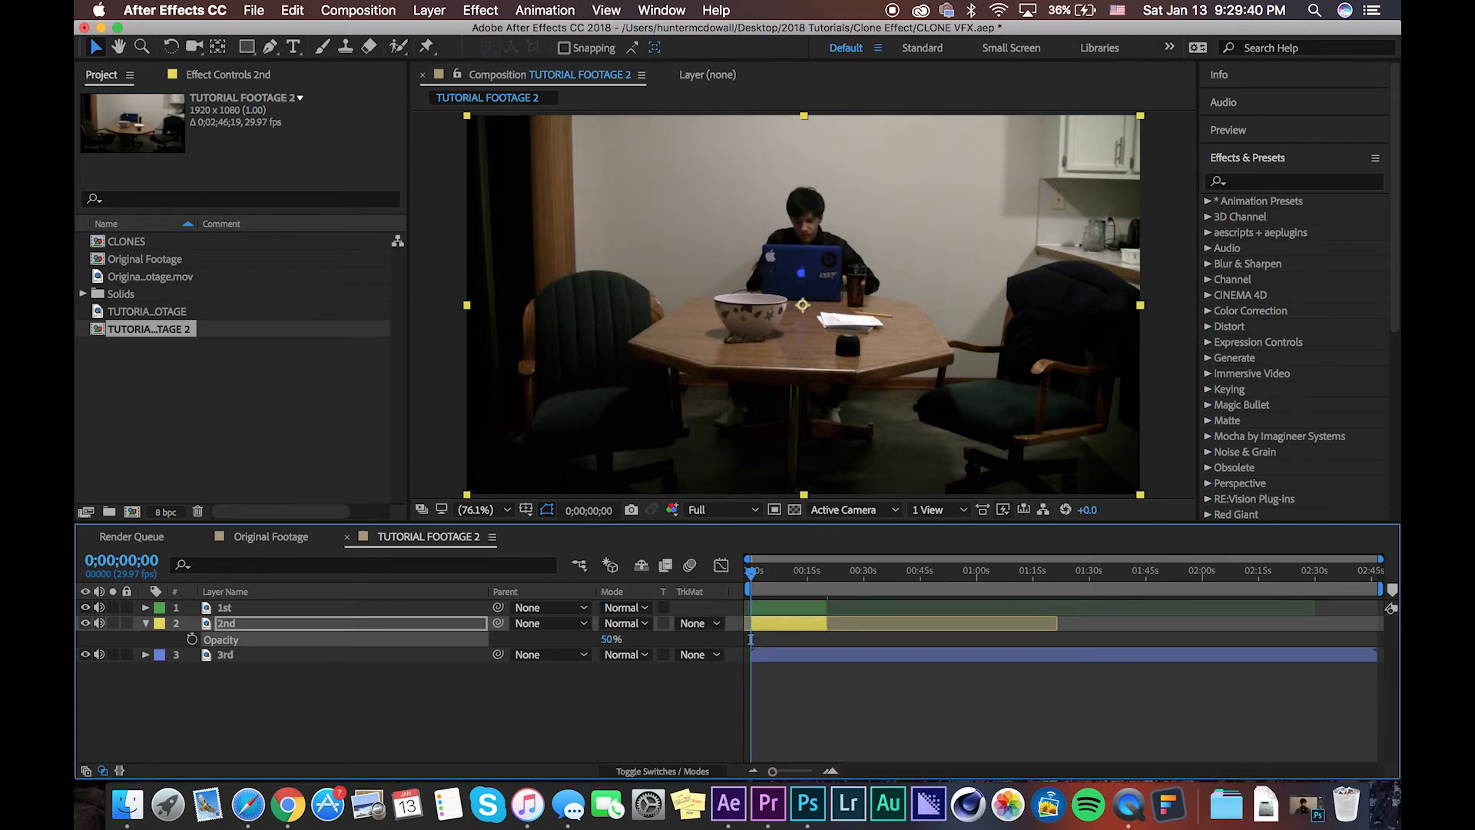
left_click(458, 655)
left_click_drag(1112, 656, 807, 658)
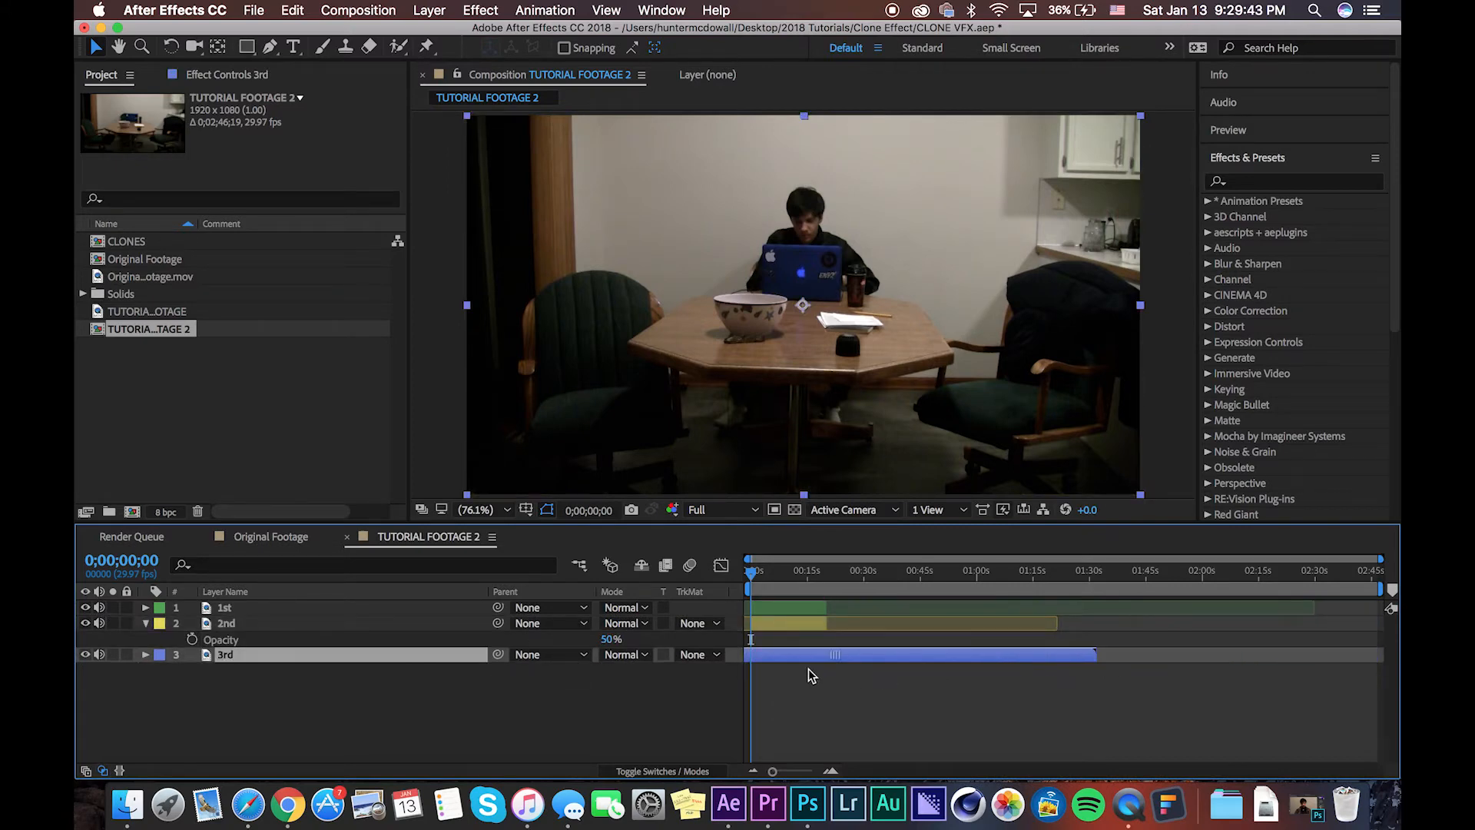
Step: Slide the 3rd layer earlier in the timeline and set the 1st layer's opacity to 50%
left_click_drag(925, 664, 806, 667)
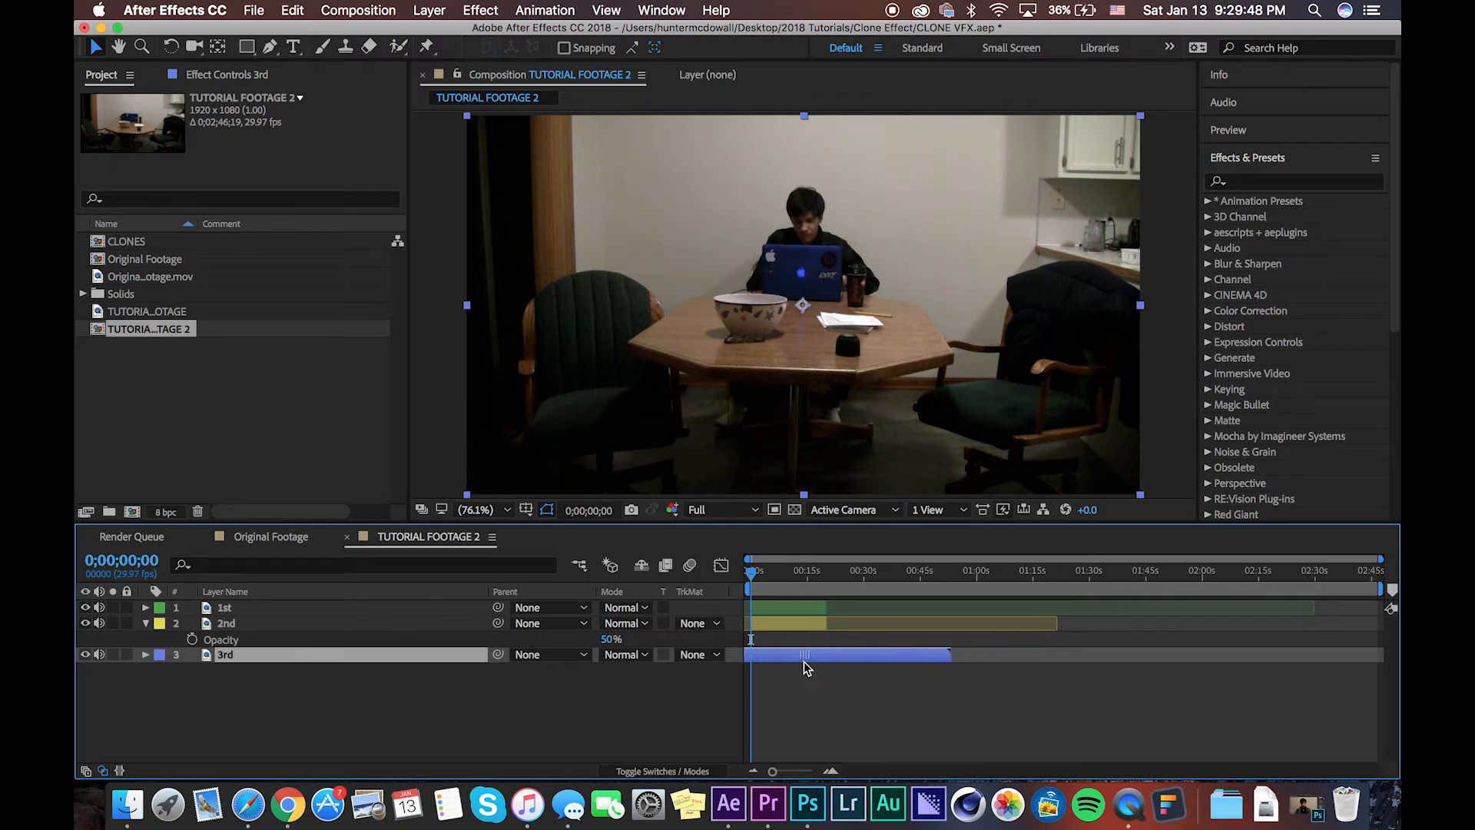
left_click(446, 608)
key("t")
left_click(611, 624)
type("50")
key("Return")
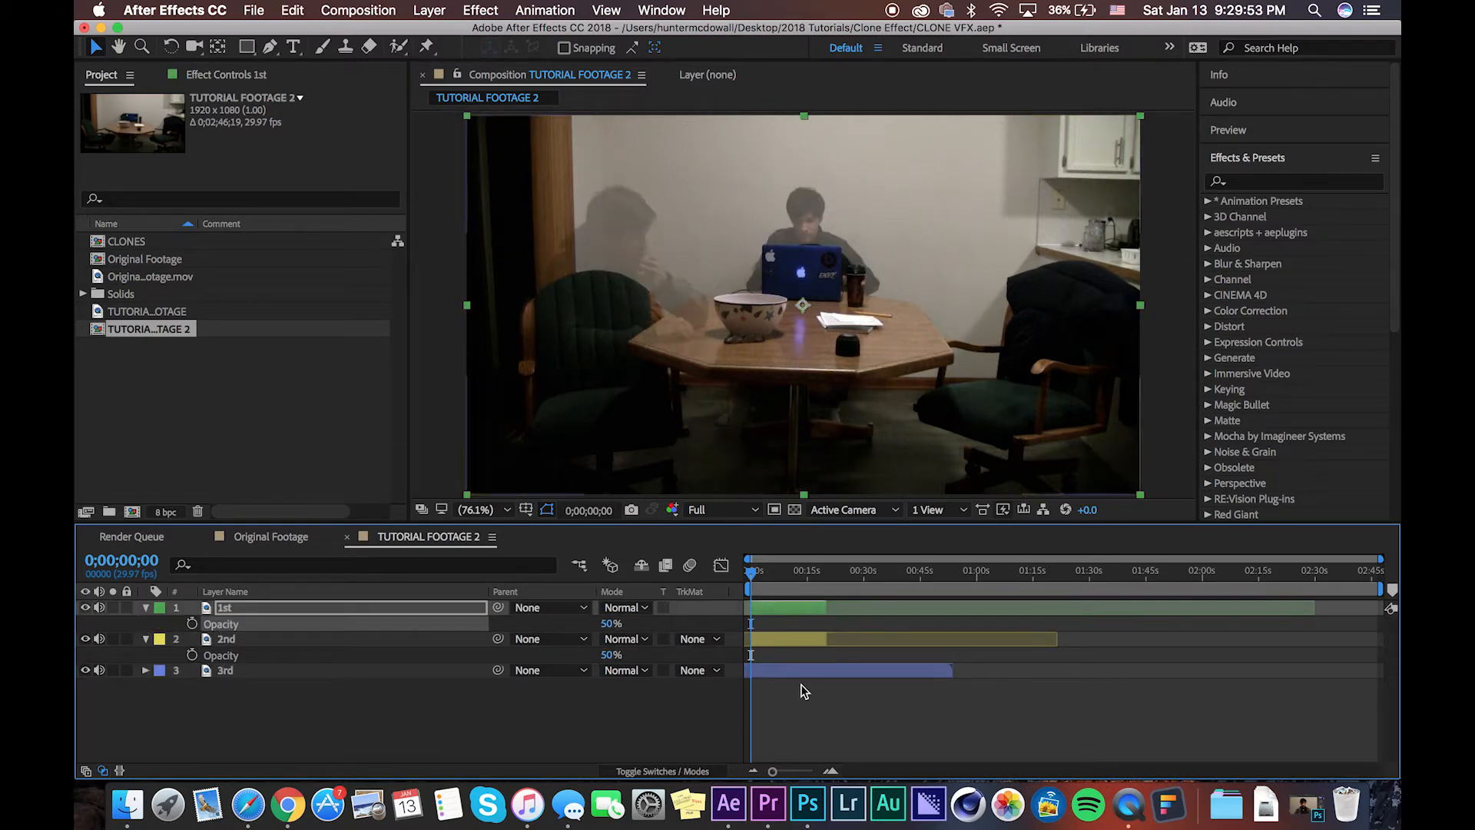
Step: Slide the 3rd layer further earlier so the composition starts with the man seated in the right chair
left_click(845, 670)
left_click_drag(845, 671, 785, 674)
mouse_move(785, 673)
left_mouse_down()
mouse_move(859, 671)
mouse_move(778, 678)
left_mouse_up()
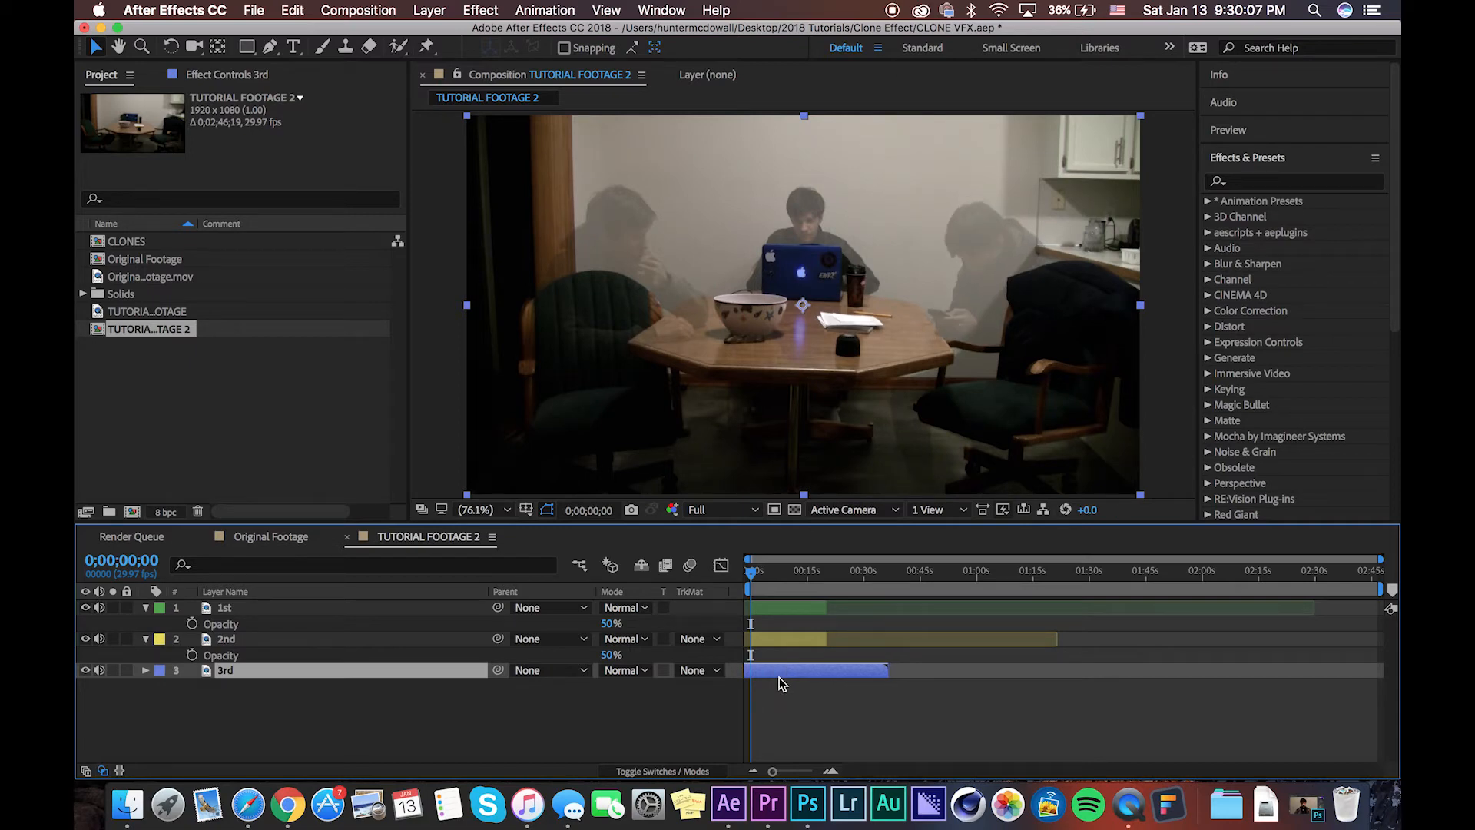
Step: Trim the end of the 3rd layer at 0;00;20;11, matching the ends of the other two layers
left_click(828, 570)
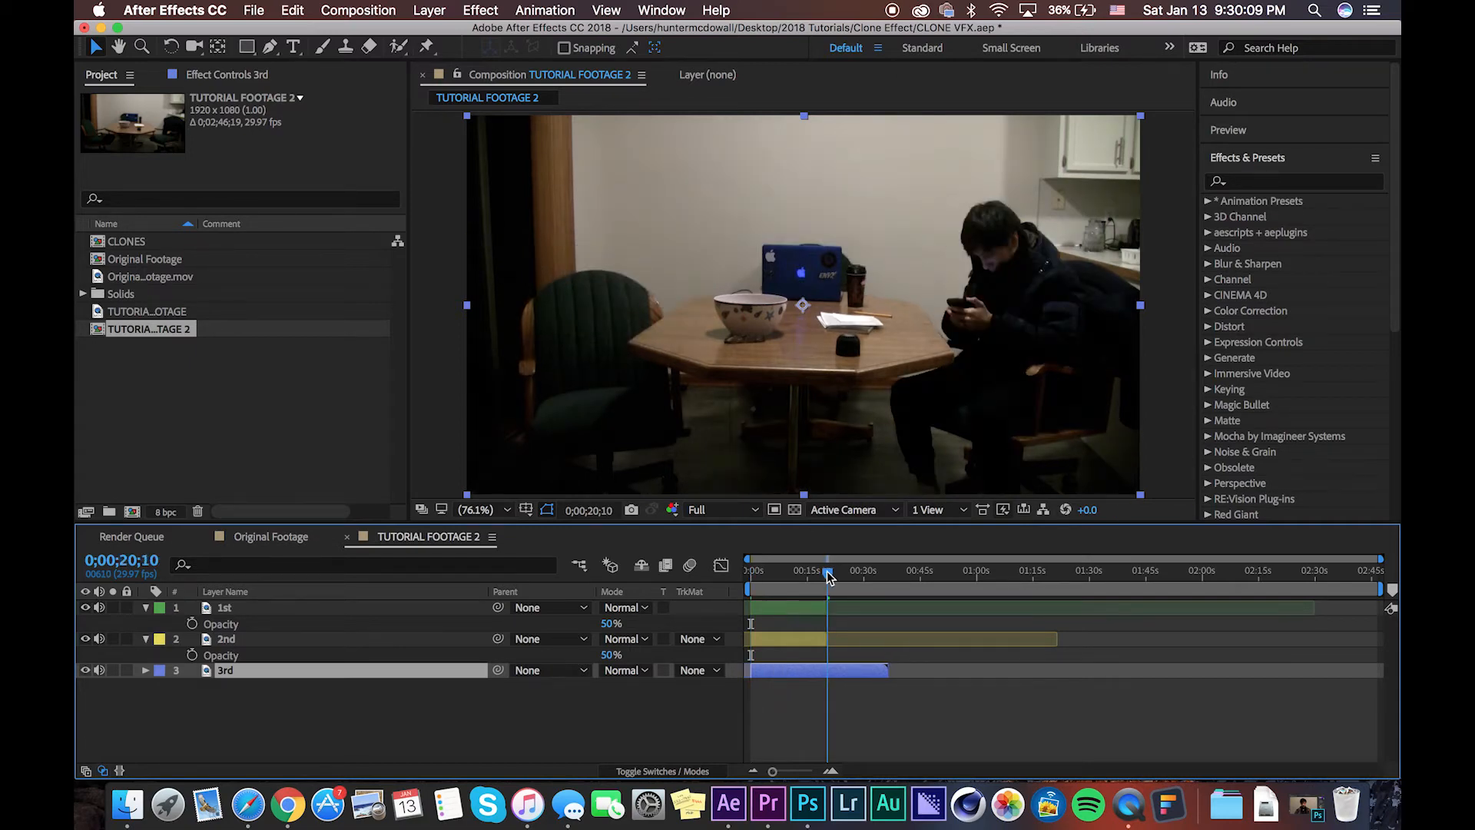
left_click_drag(799, 770, 812, 770)
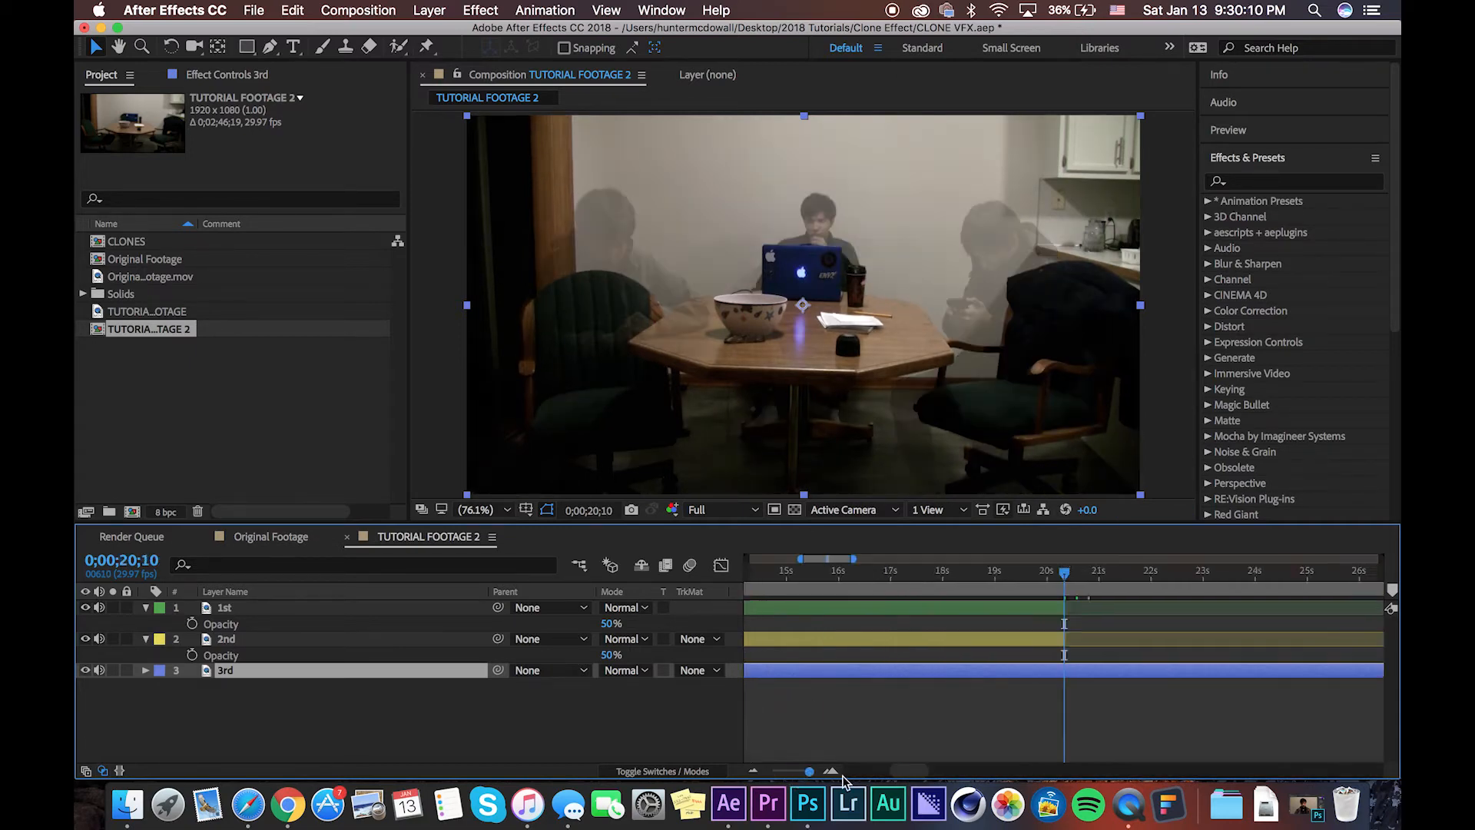
left_click(1109, 575)
key("alt+]")
Step: End the work area at 0;00;20;11, trim the composition to it, and return to the composition's start
left_click_drag(1156, 668, 1099, 668)
key("n")
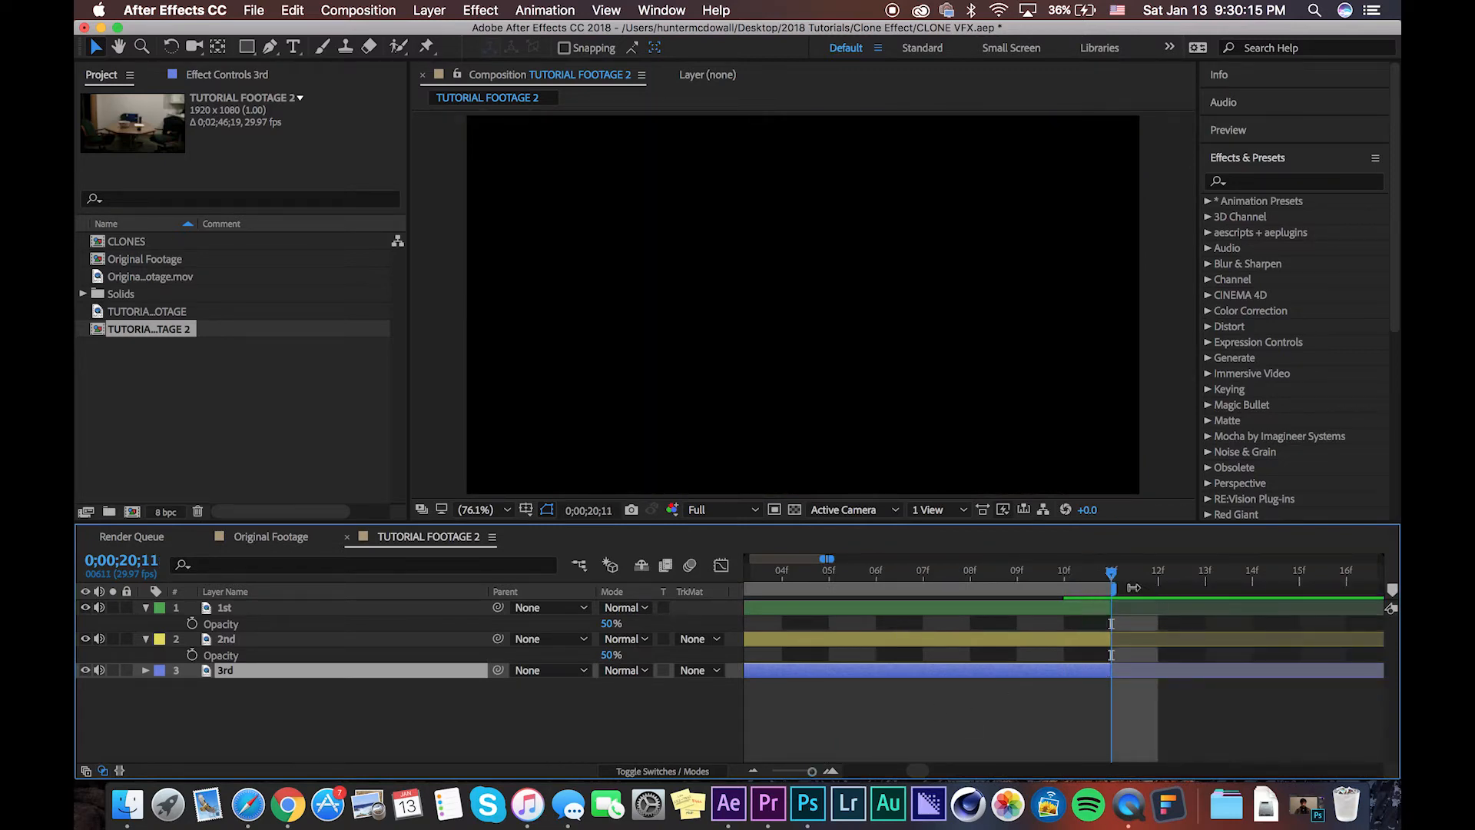
right_click(1083, 590)
left_click(1109, 640)
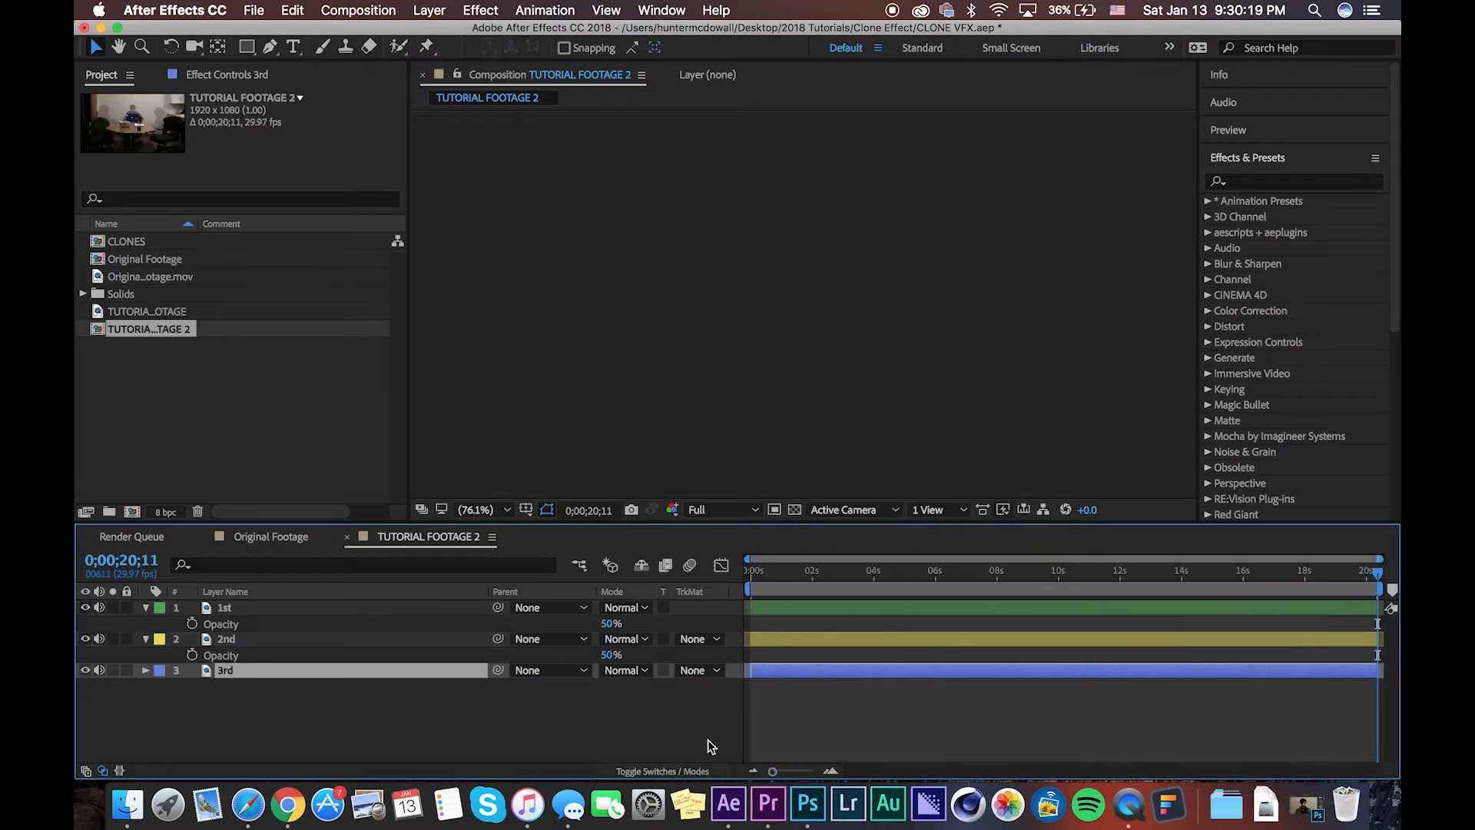
left_click_drag(776, 573, 743, 578)
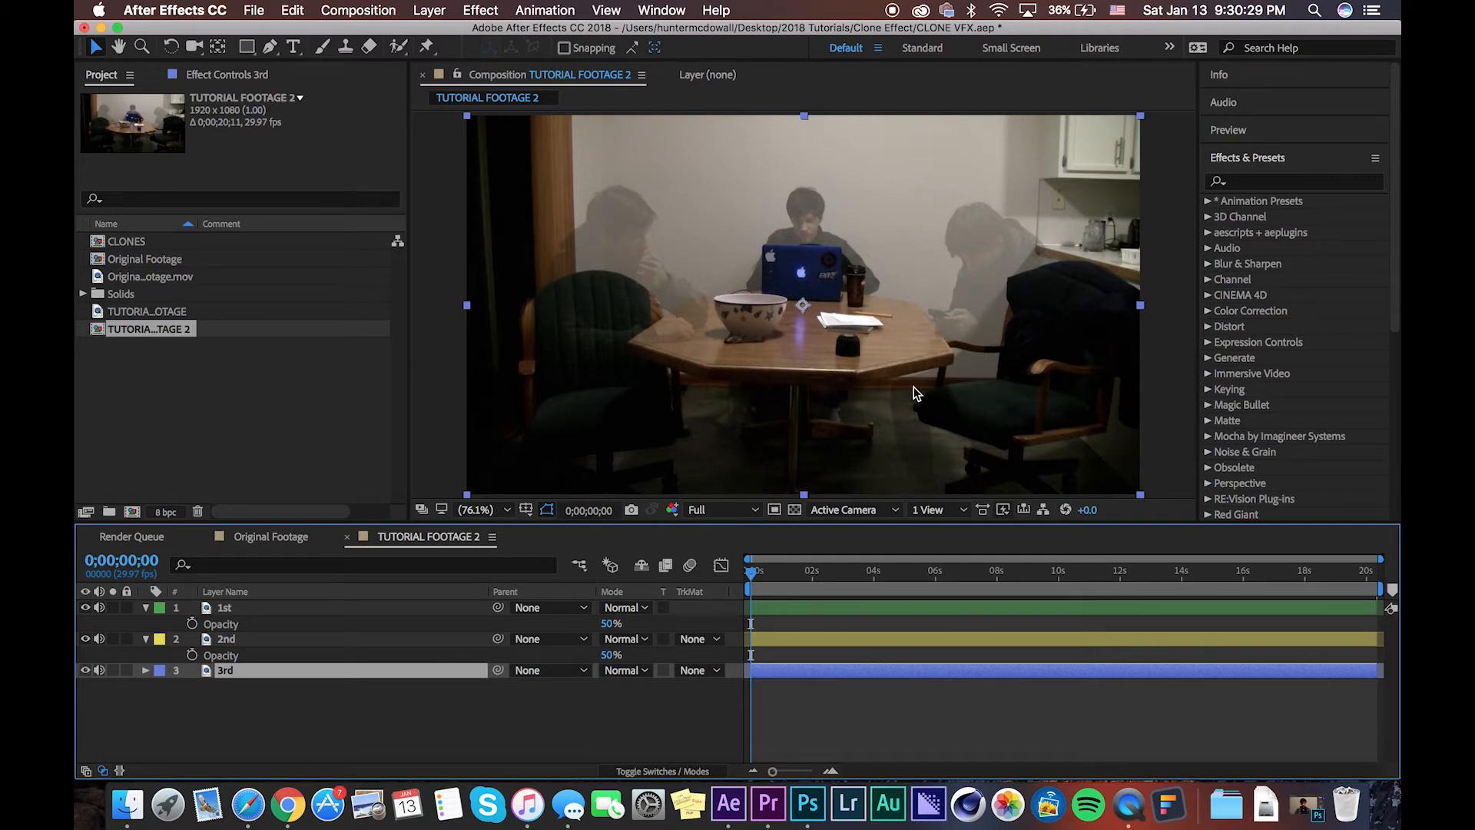
left_click(494, 738)
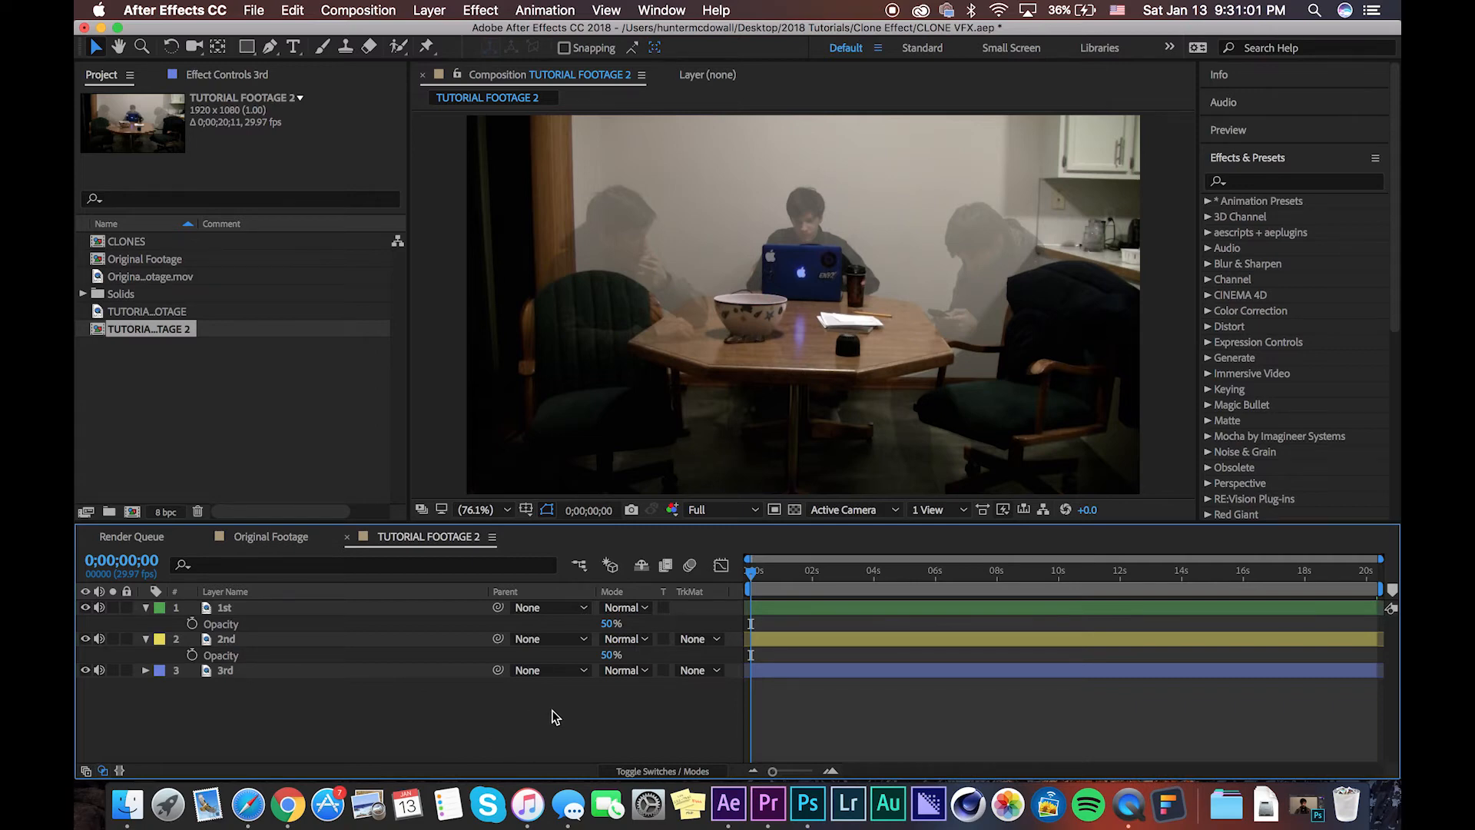
Step: Restore the 1st and 2nd layers to 100% opacity and collapse their opacity properties
left_click(607, 667)
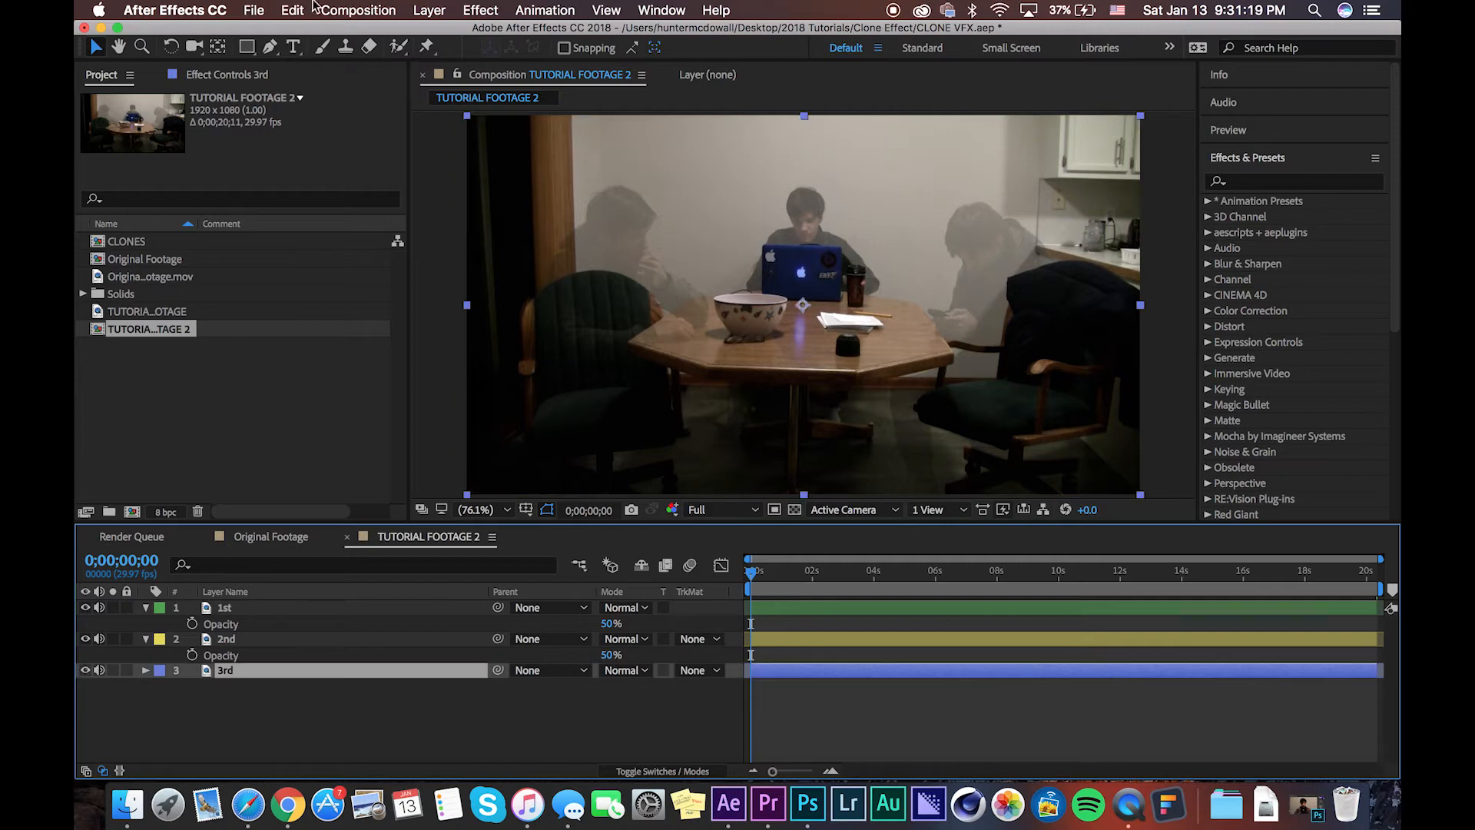
left_click(610, 625)
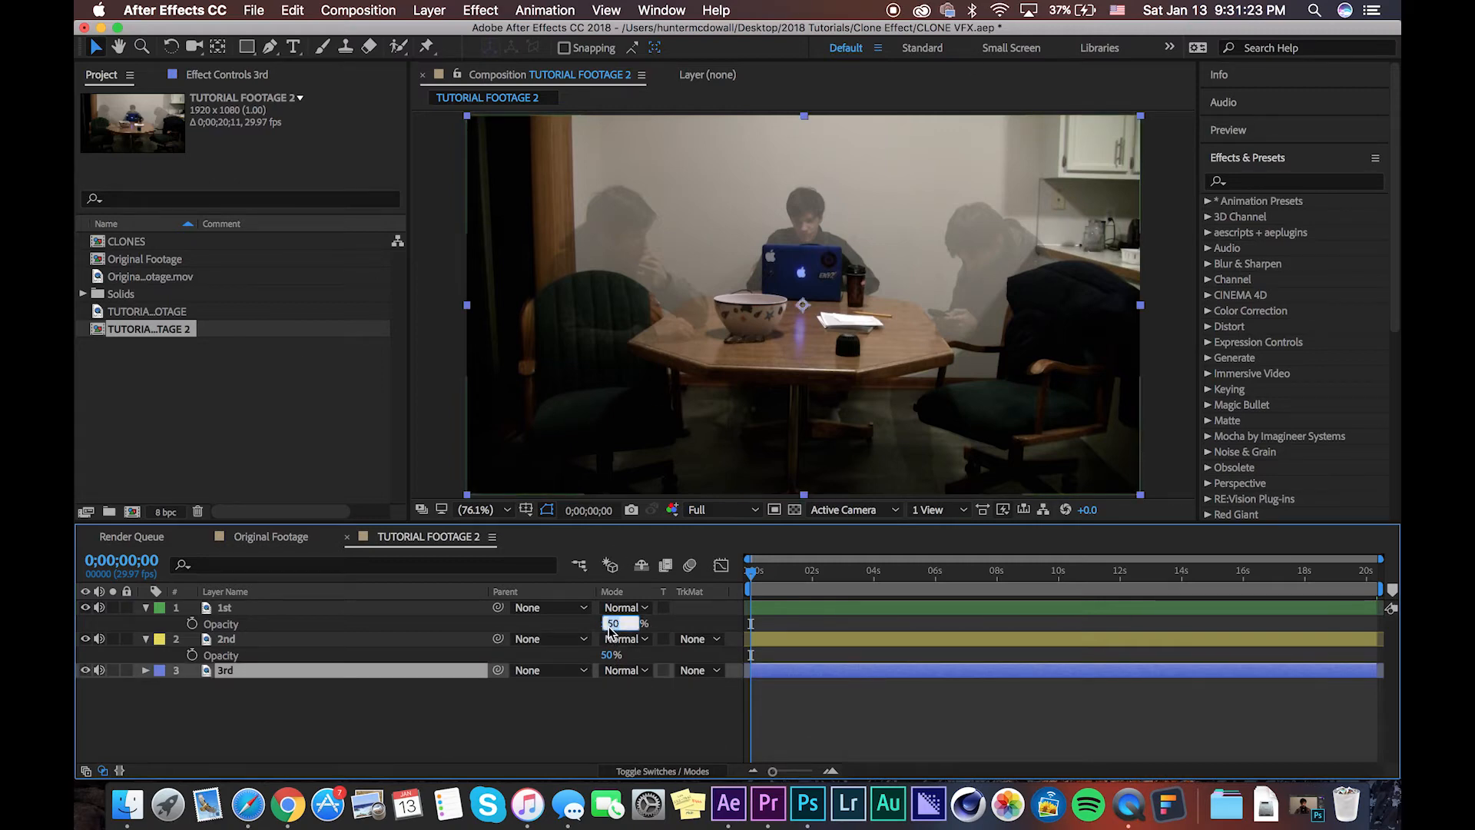
type("1")
key("Return")
left_click(611, 654)
type("100")
key("Return")
key("t")
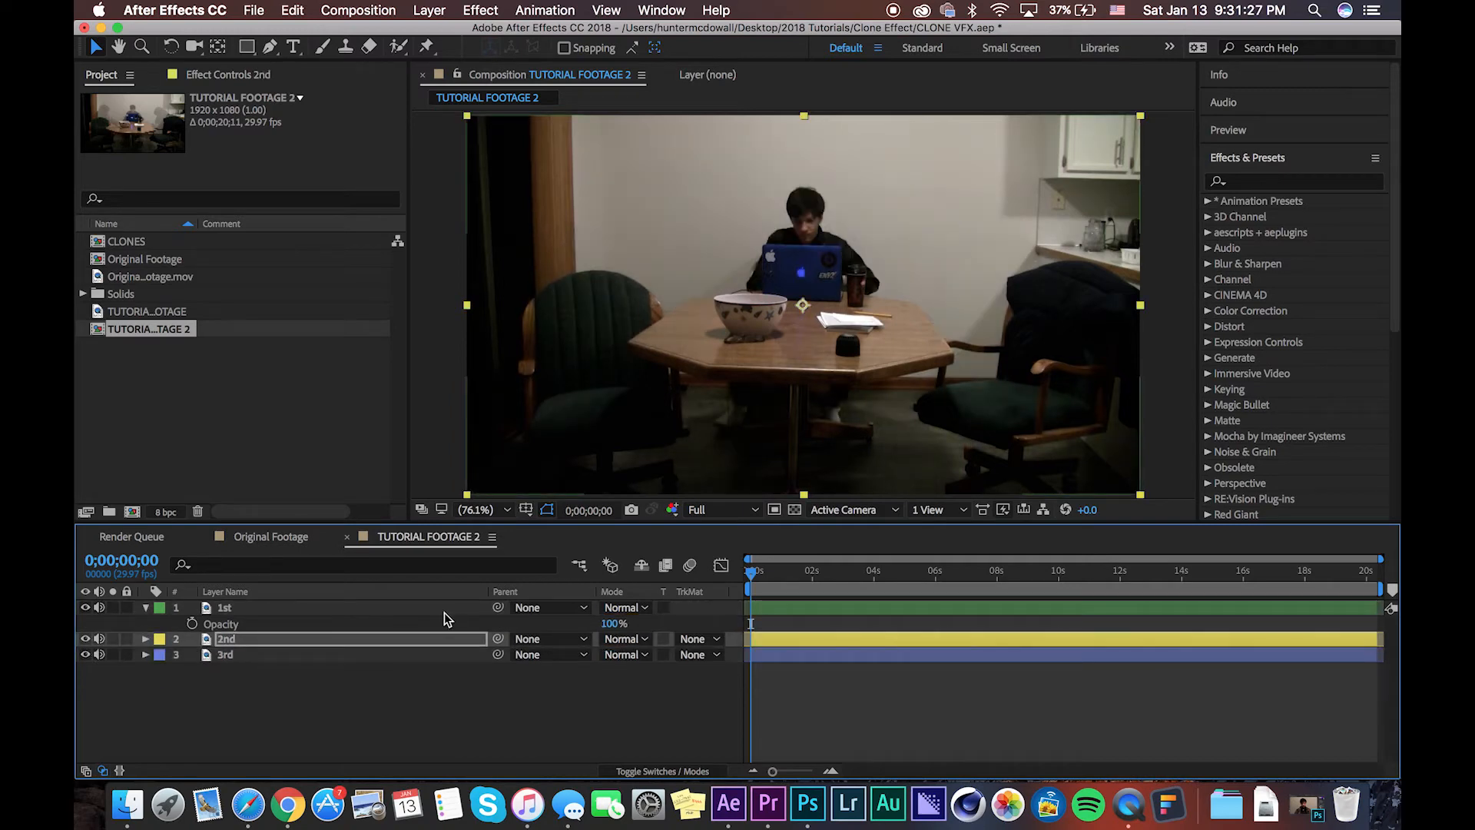
left_click(444, 611)
key("t")
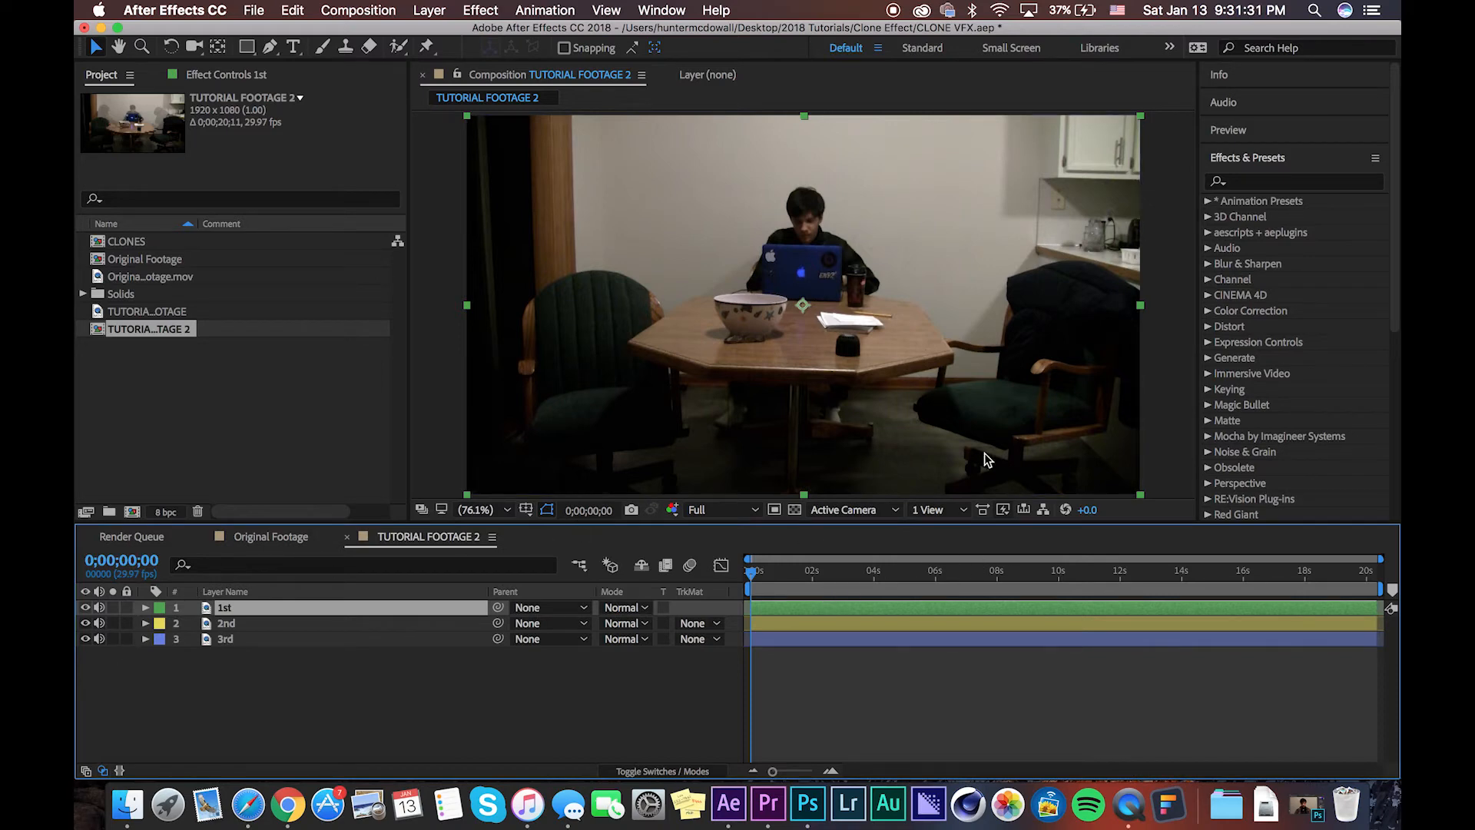
Step: Start a Pen mask on the 1st layer along the back rim of the bowl
key("g")
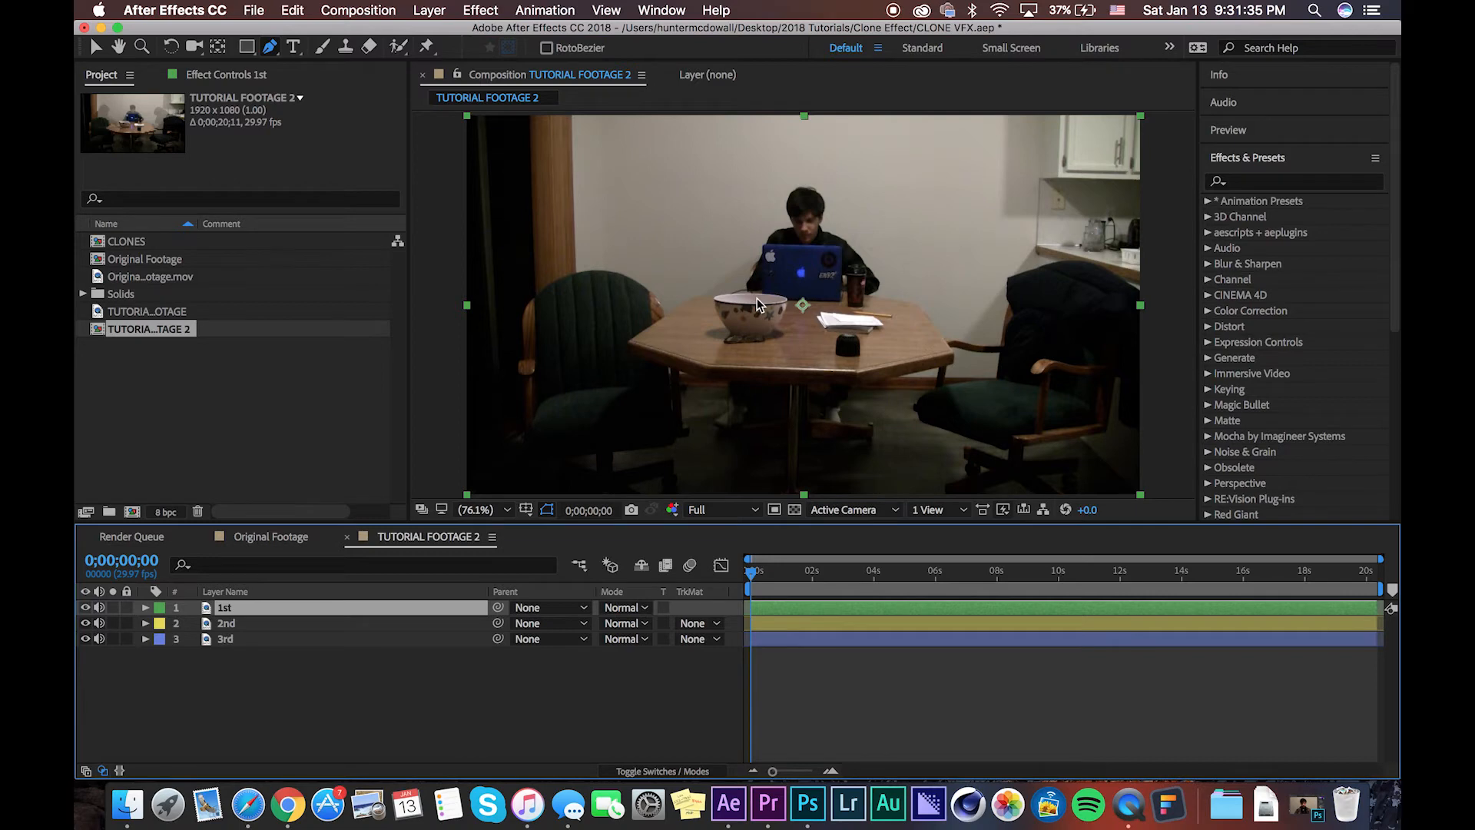
scroll(757, 301, "up", 3)
scroll(759, 307, "up", 2)
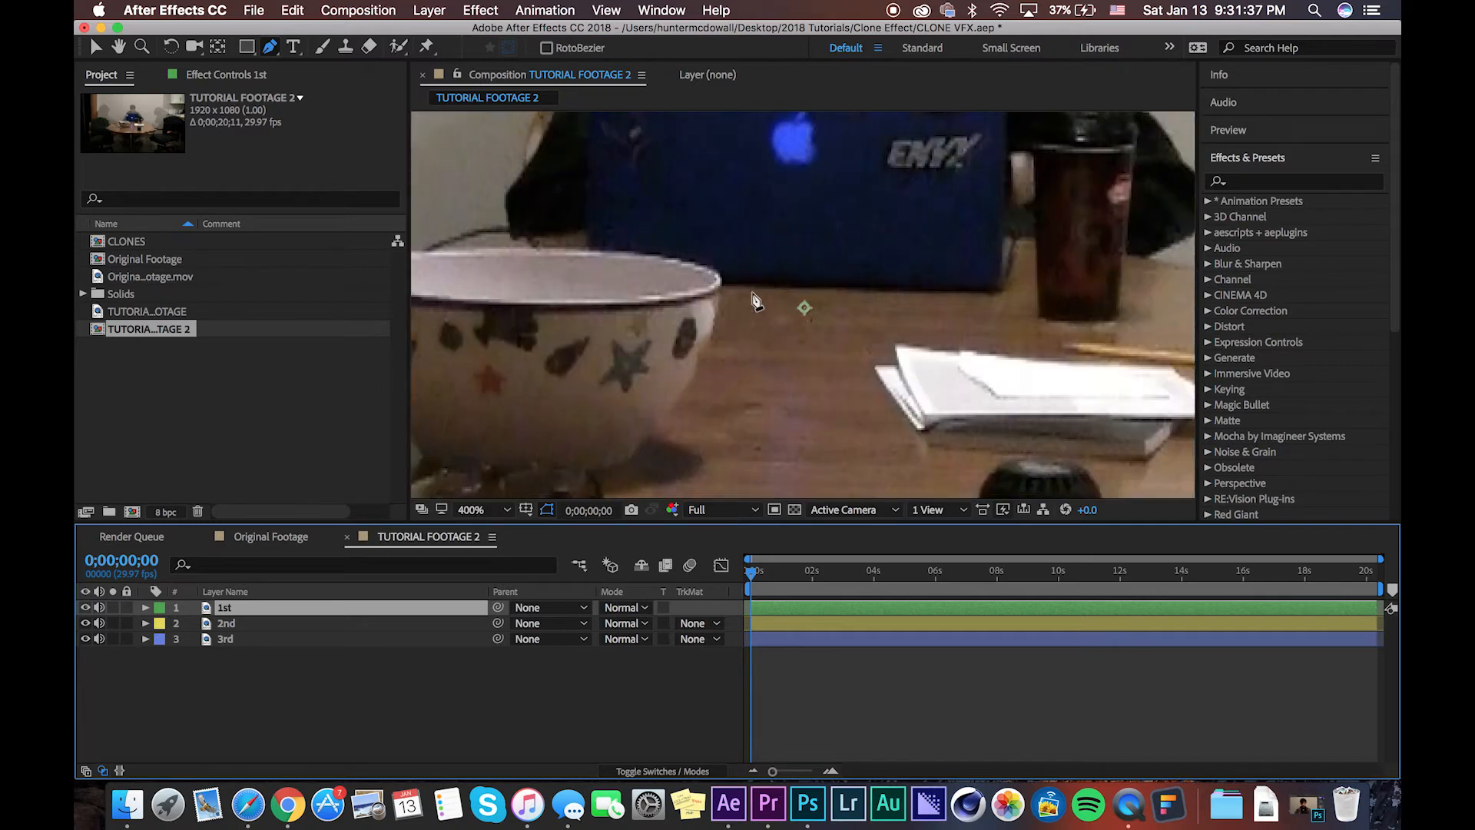
left_click(673, 258)
left_click(604, 253)
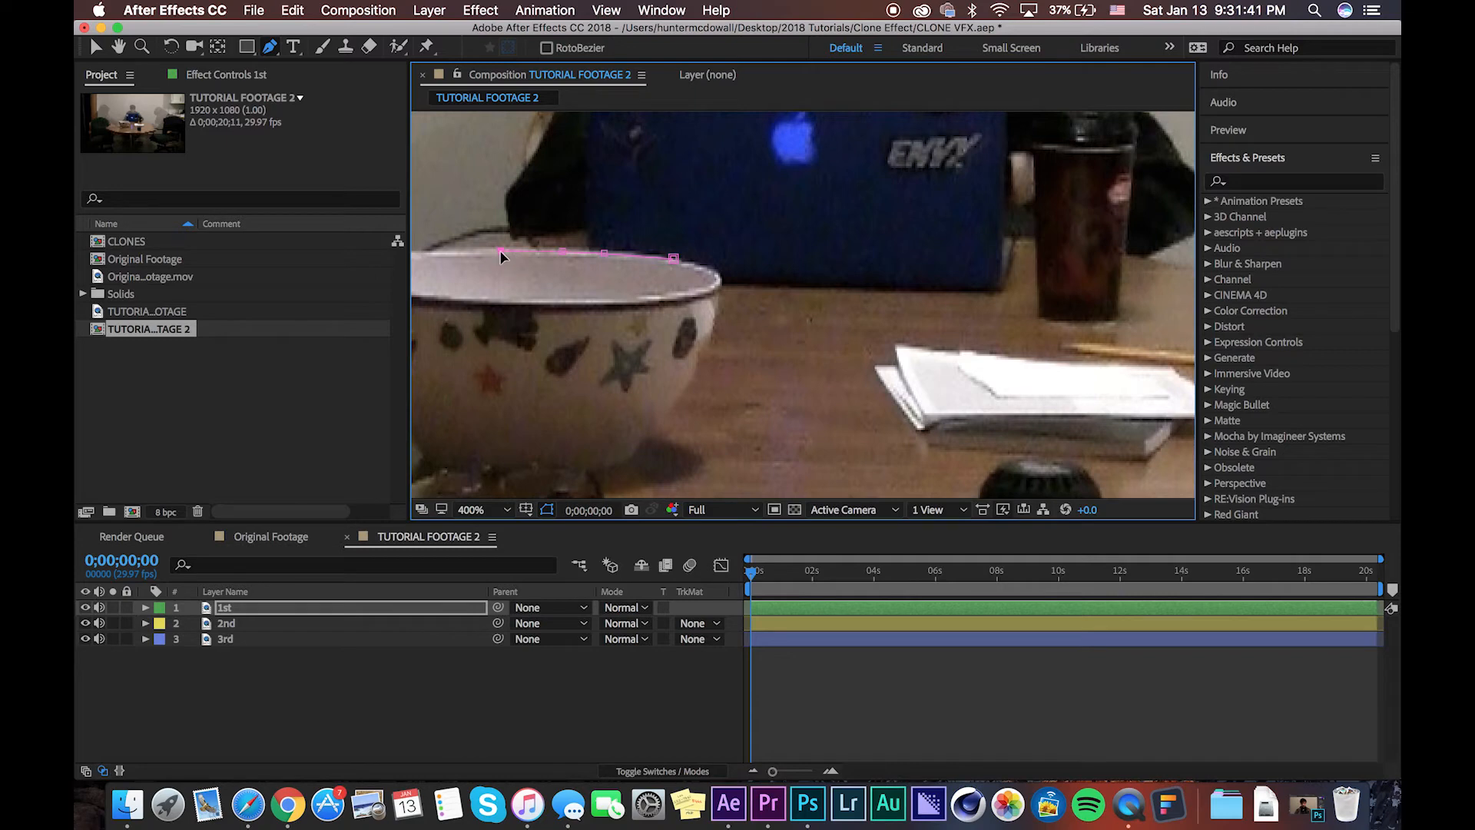
key("space")
left_click_drag(500, 257, 772, 349)
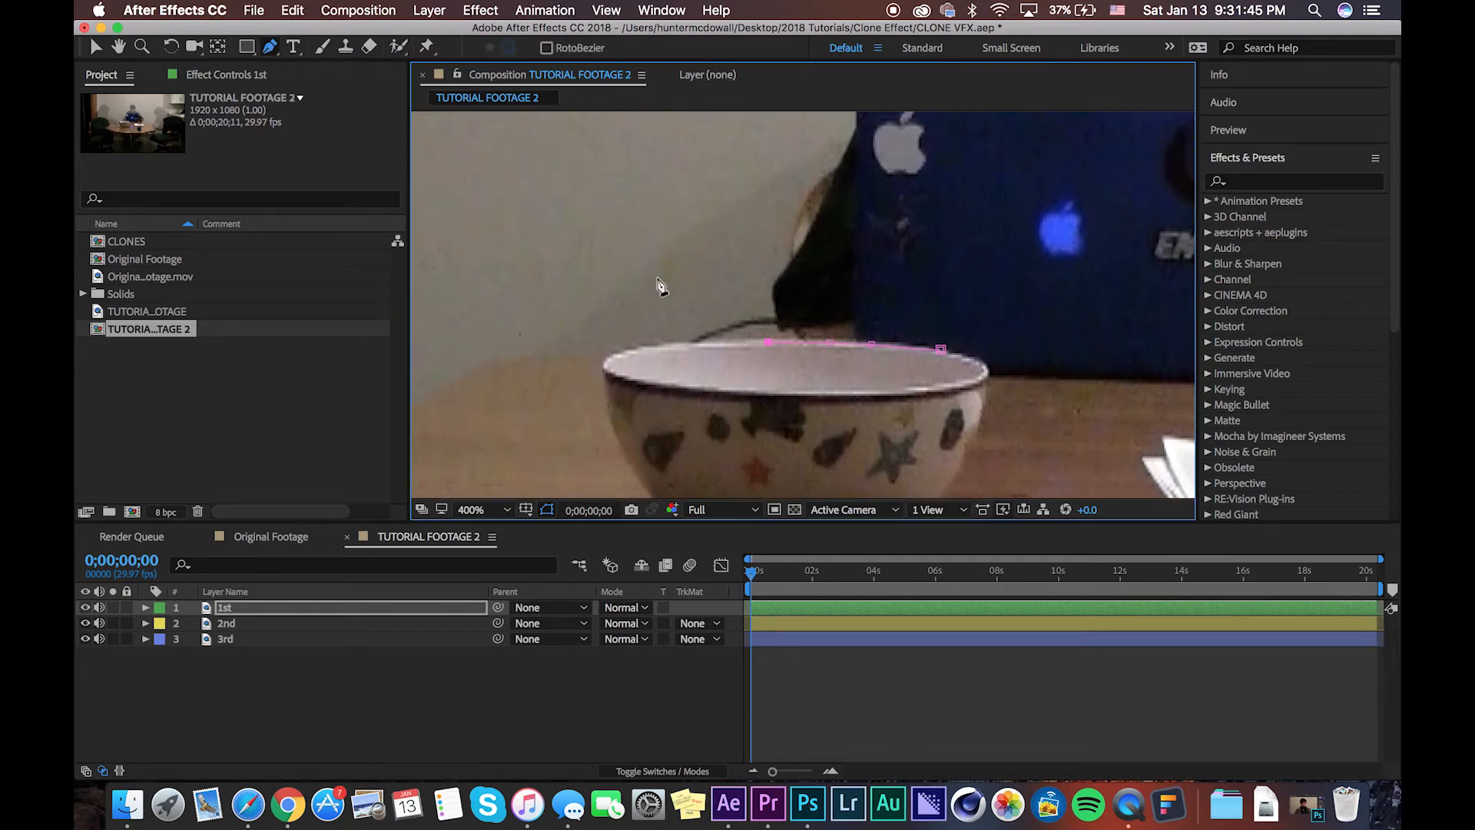
Step: Carry the 1st layer's mask above the frame around the man at the laptop and close it along the tabletop
scroll(657, 275, "down", 4)
left_click(761, 209)
left_click(790, 149)
left_click(886, 159)
left_click(906, 196)
left_click(914, 255)
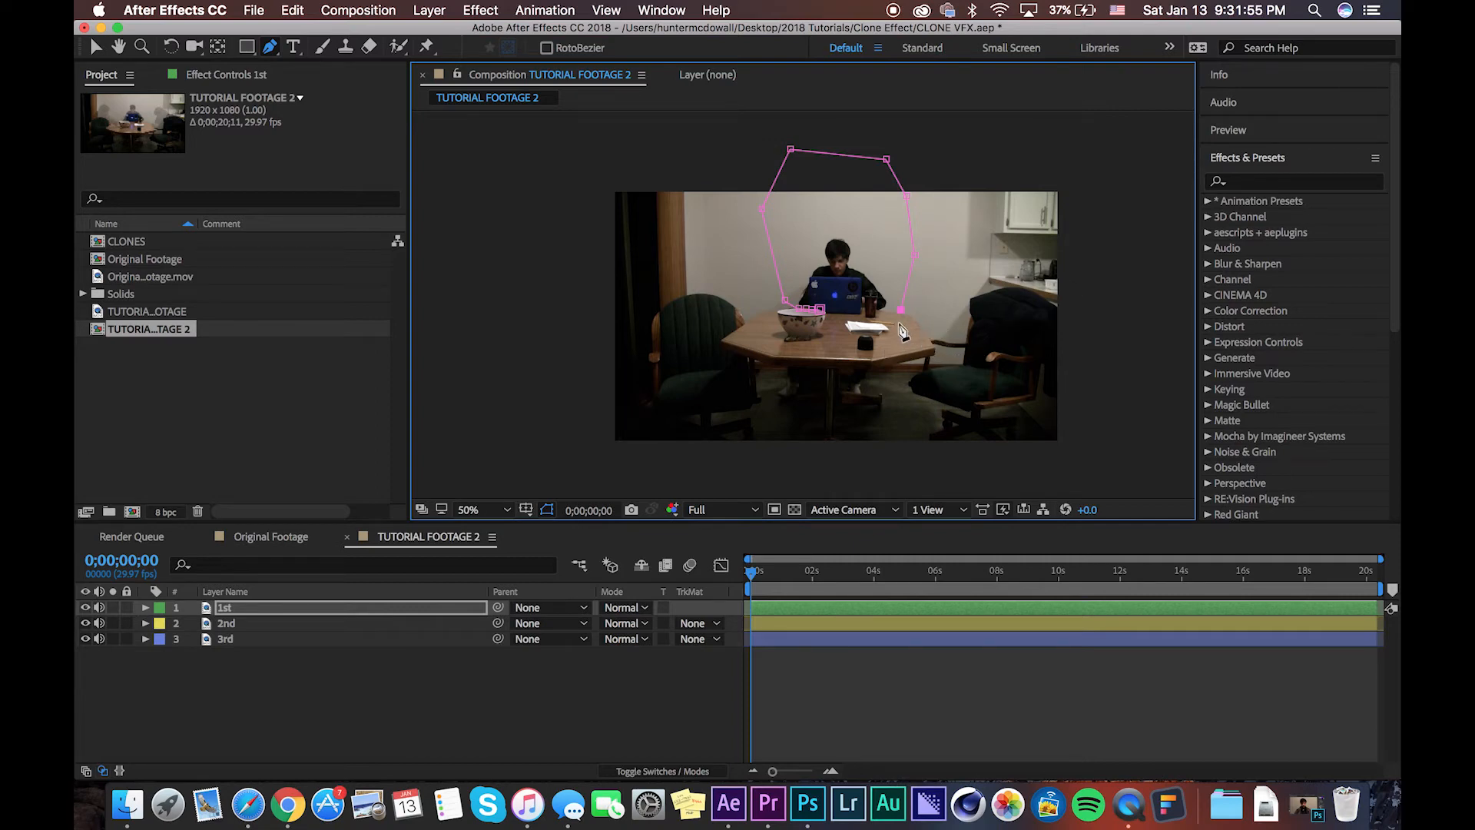
left_click(896, 321)
left_click(872, 318)
left_click(854, 320)
left_click(819, 310)
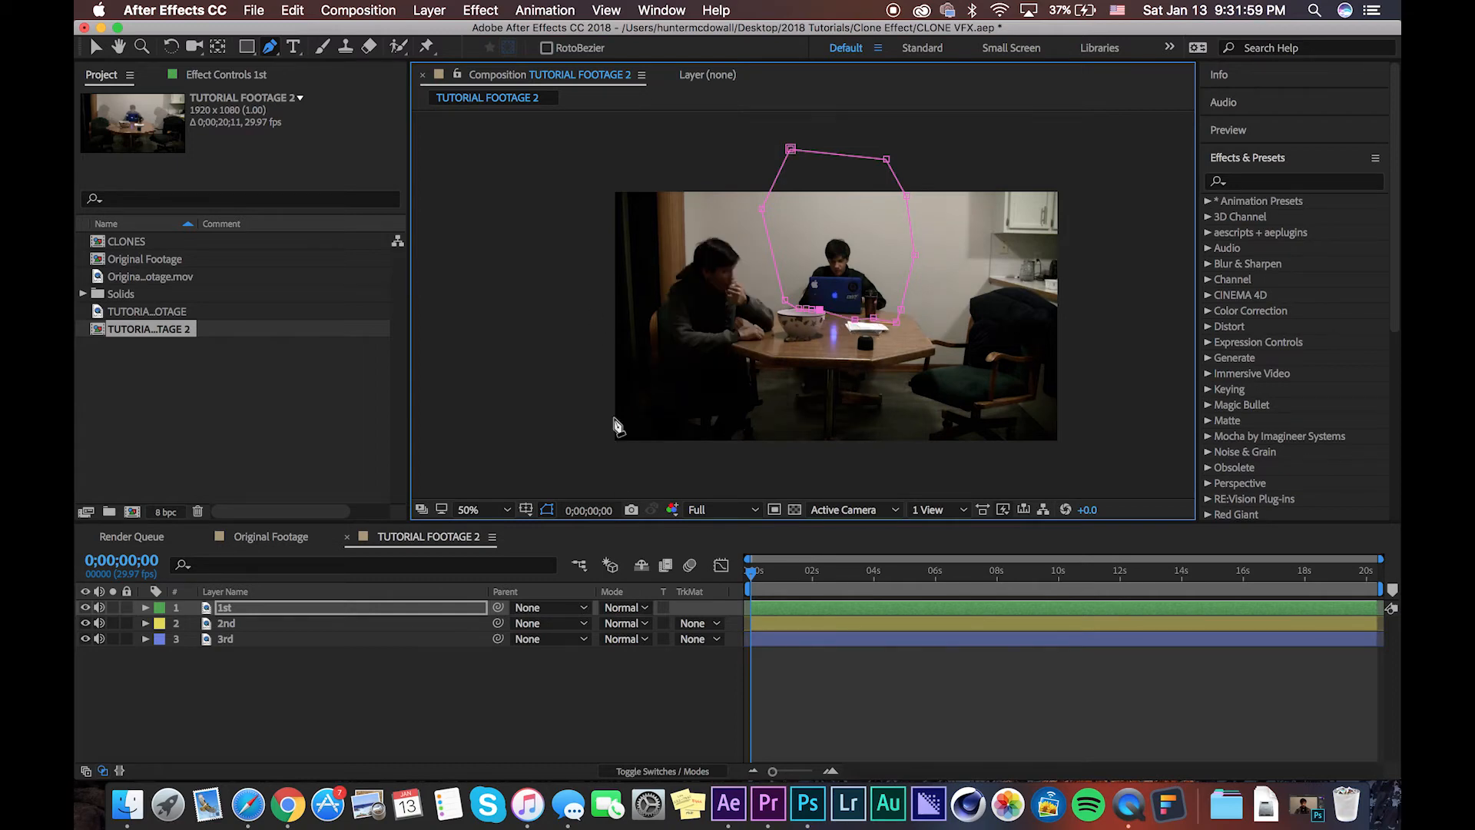
Step: Hide the mask outline and set the 1st layer's mask feather to 44 pixels
key("v")
left_click(547, 509)
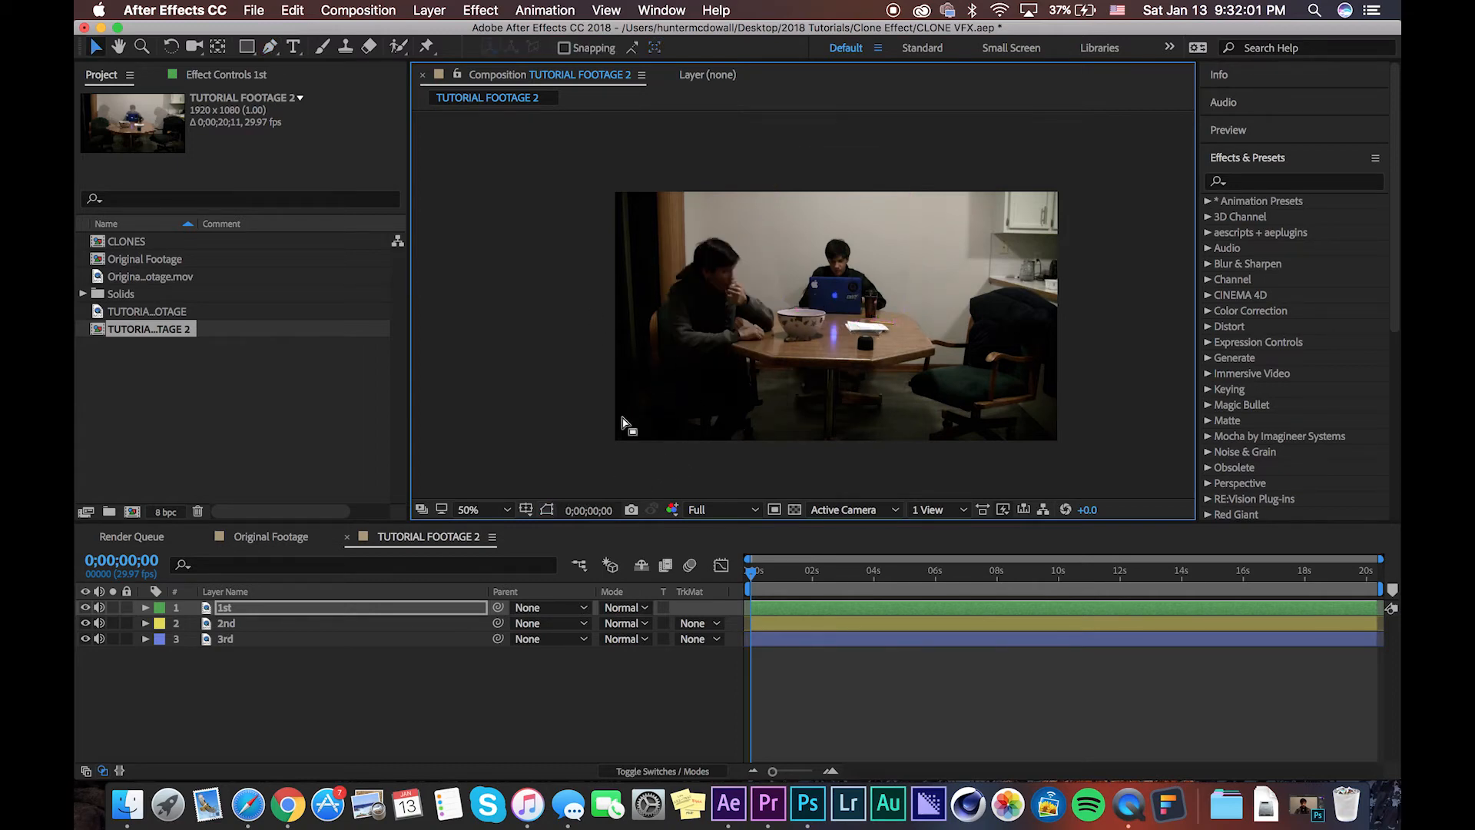
key("period")
key("period")
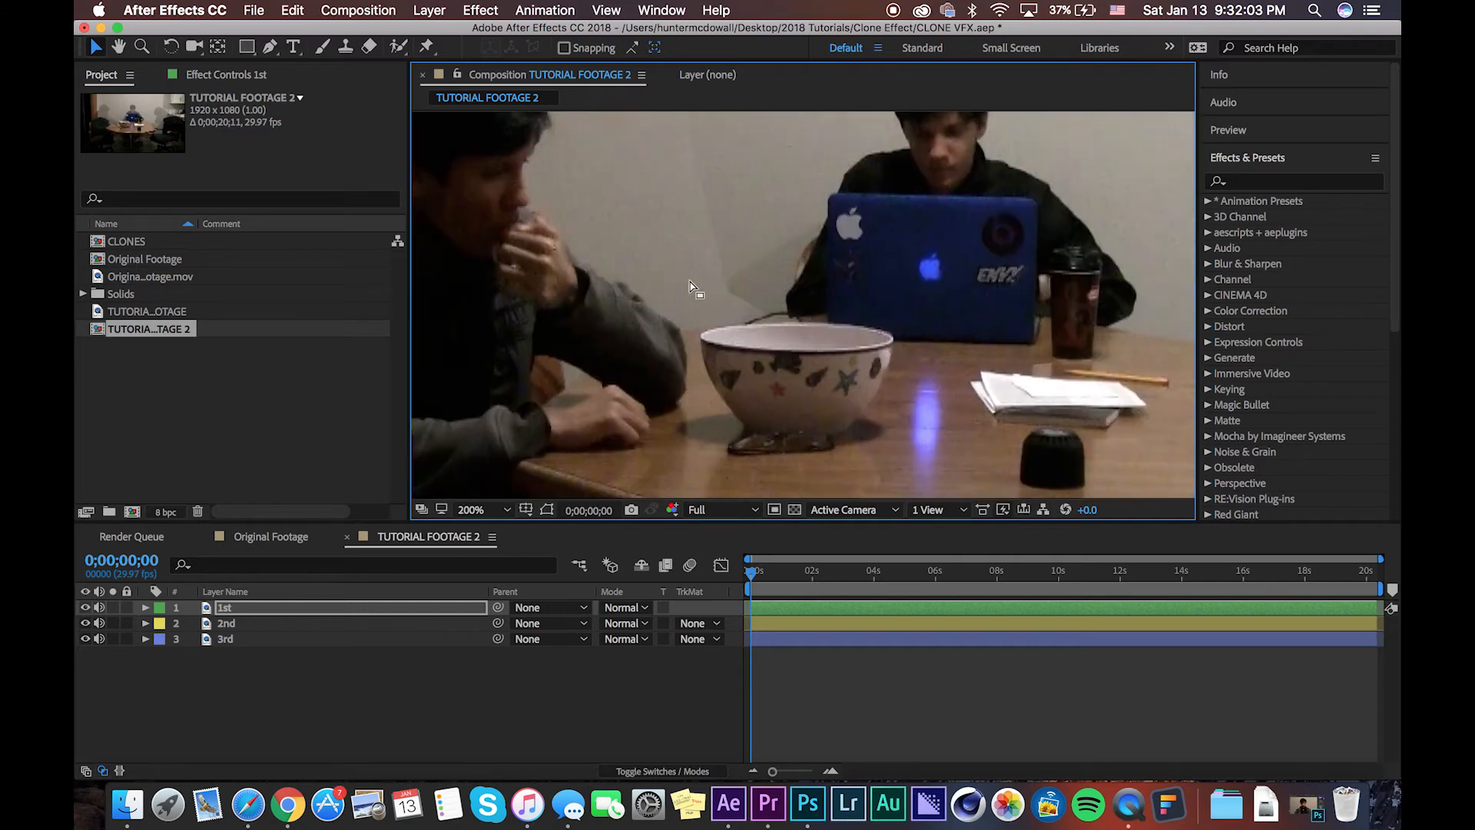
key("f")
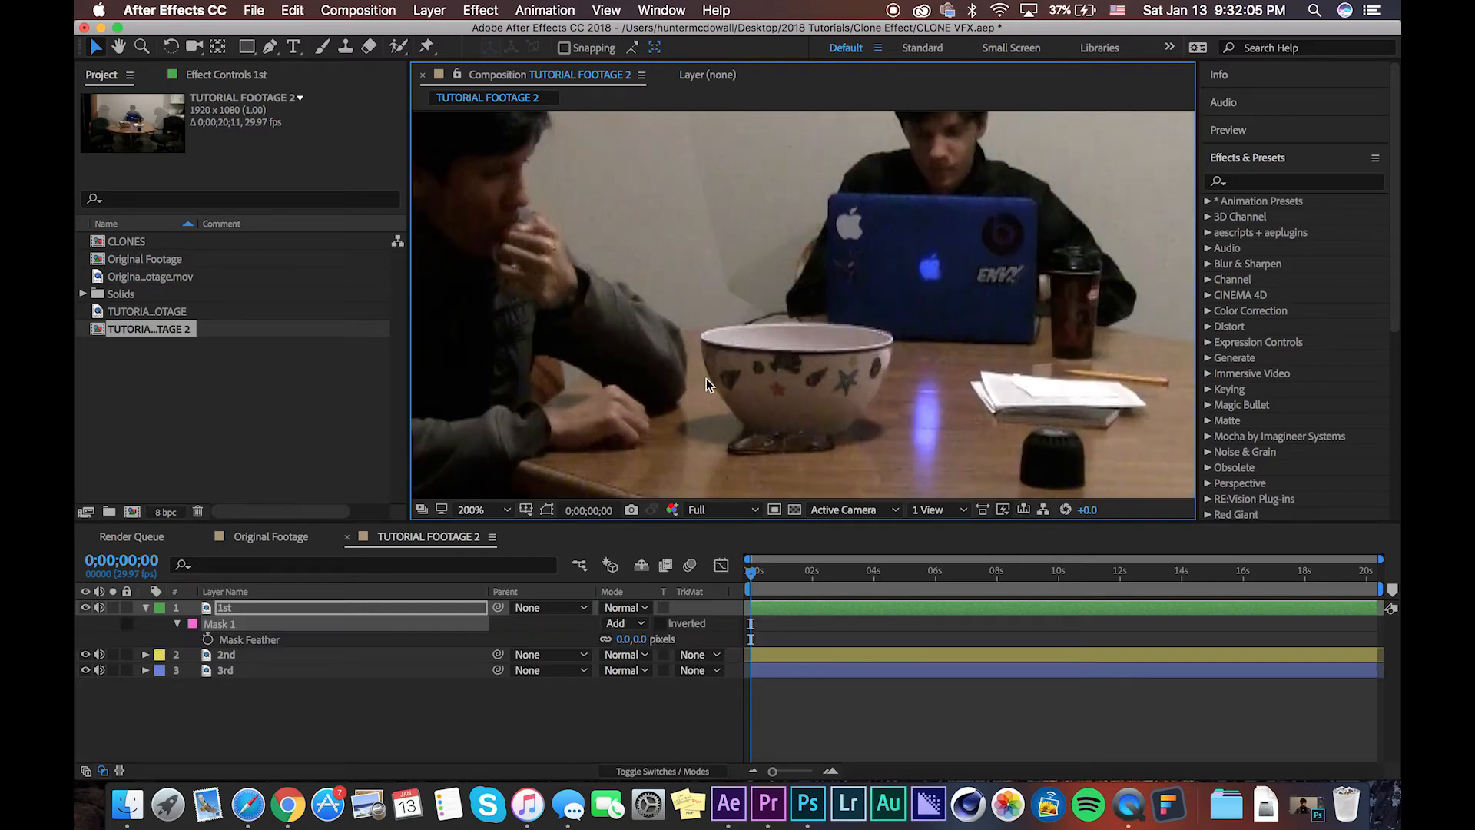
left_click(626, 639)
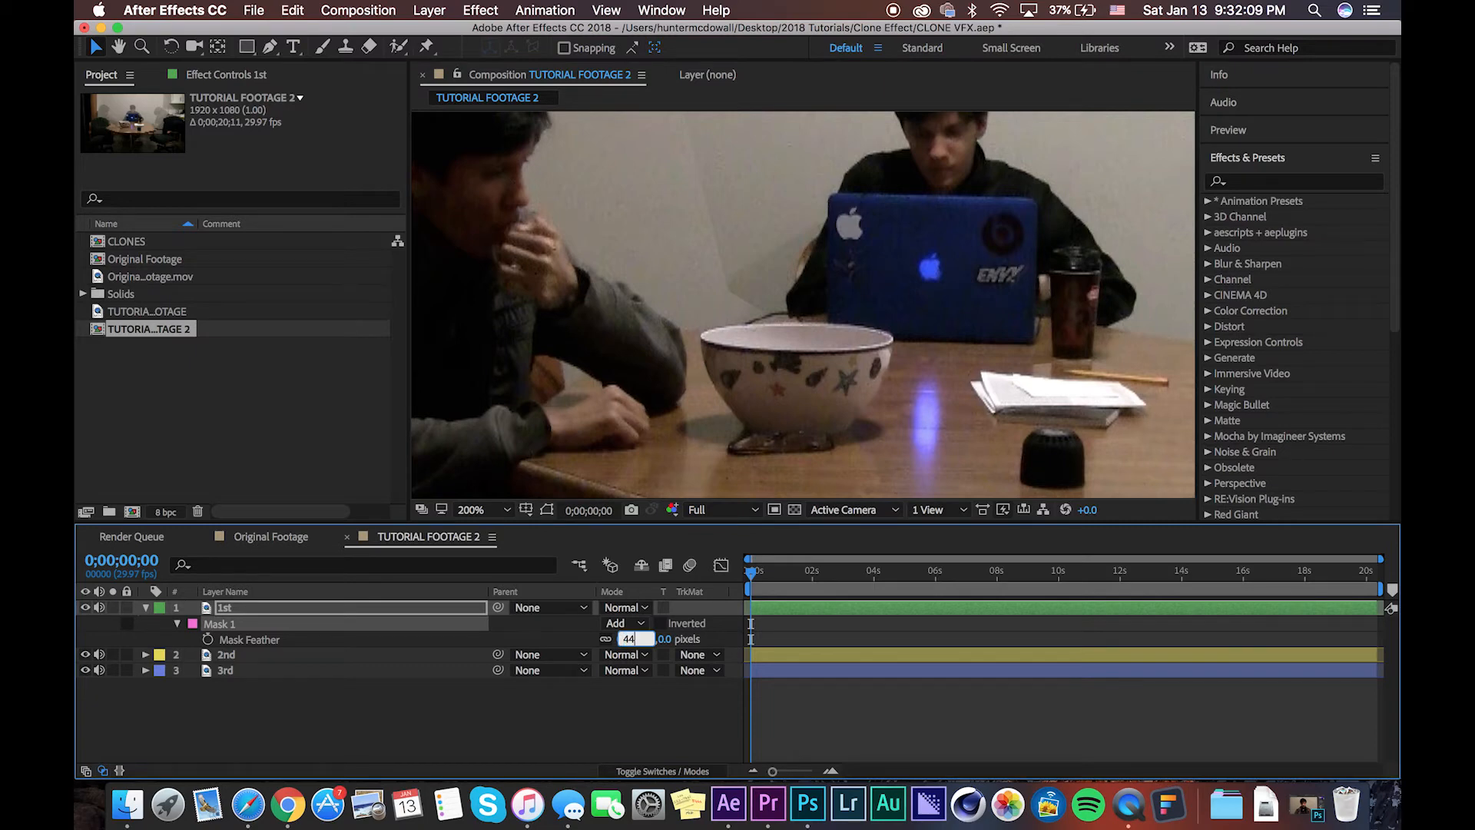
type("44")
key("Return")
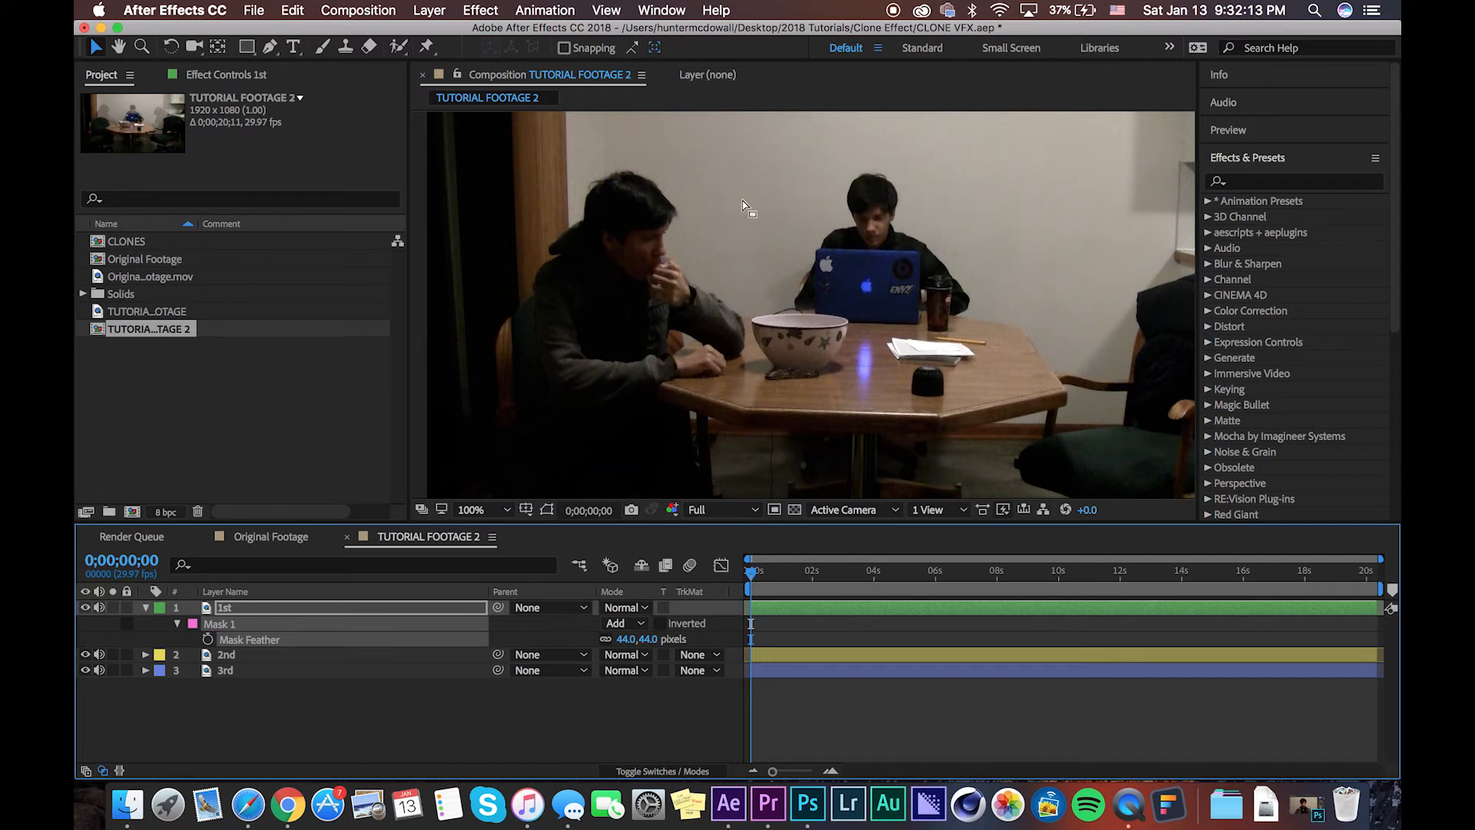
Step: Fit the composition in the viewer, scrub through it to check the feathered mask, and return to the start
left_click(482, 510)
left_click(488, 493)
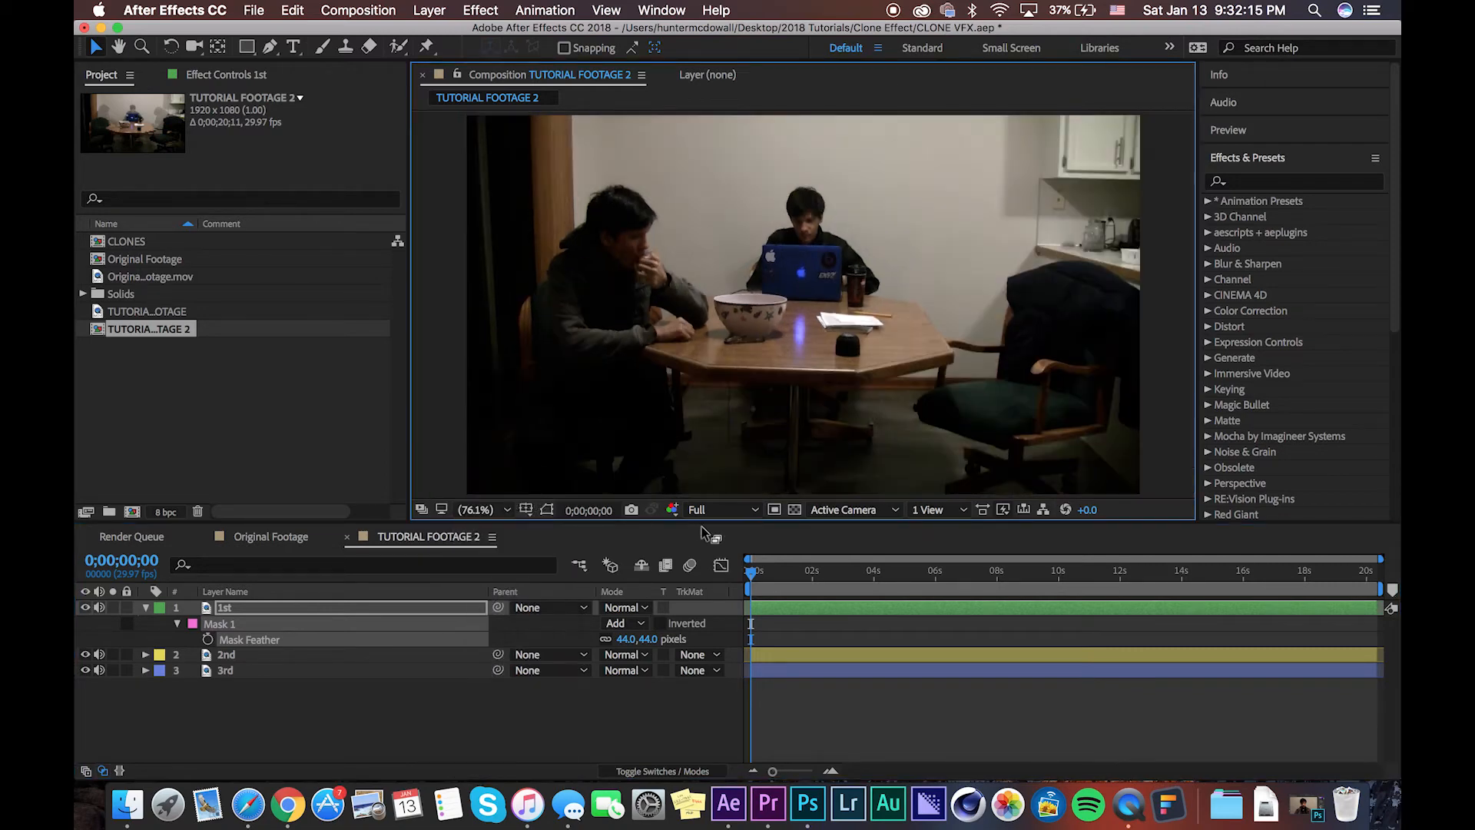
left_click_drag(768, 576, 986, 620)
key("Home")
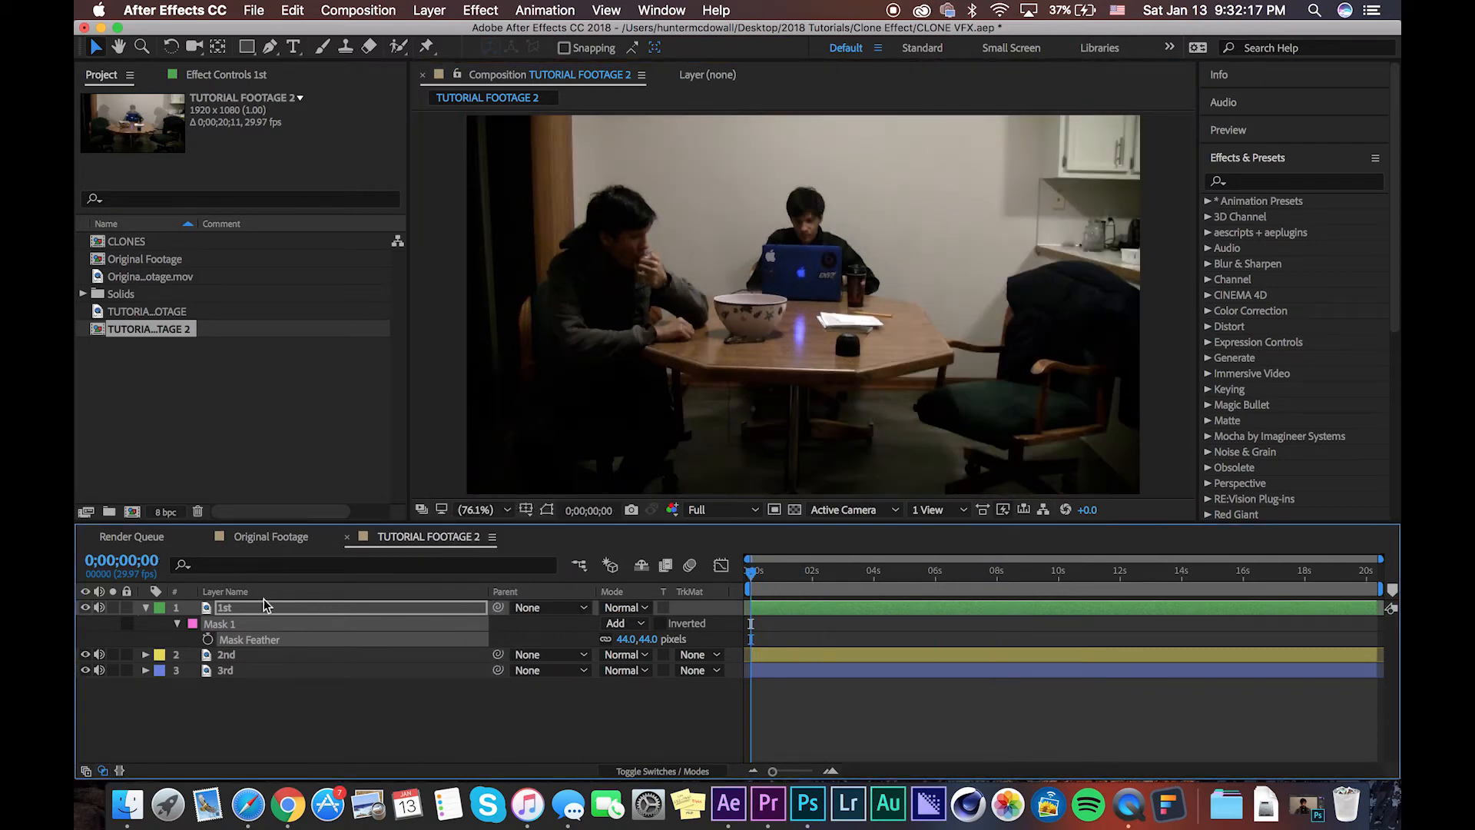
Step: Show the mask outlines and start a Pen mask on the 2nd layer from the bowl's left edge up past the left man's head
left_click(145, 608)
left_click(249, 625)
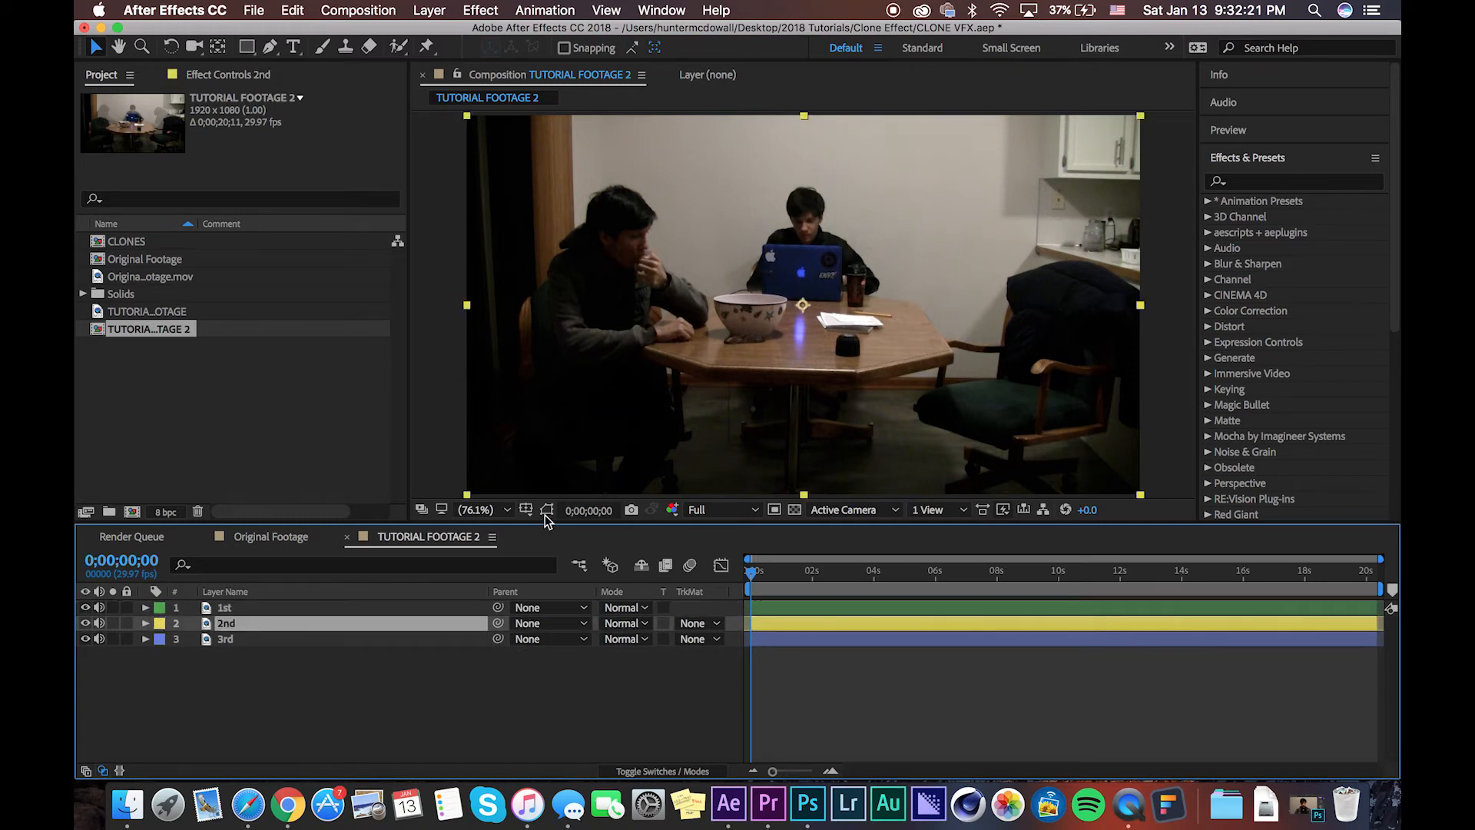
left_click(475, 607)
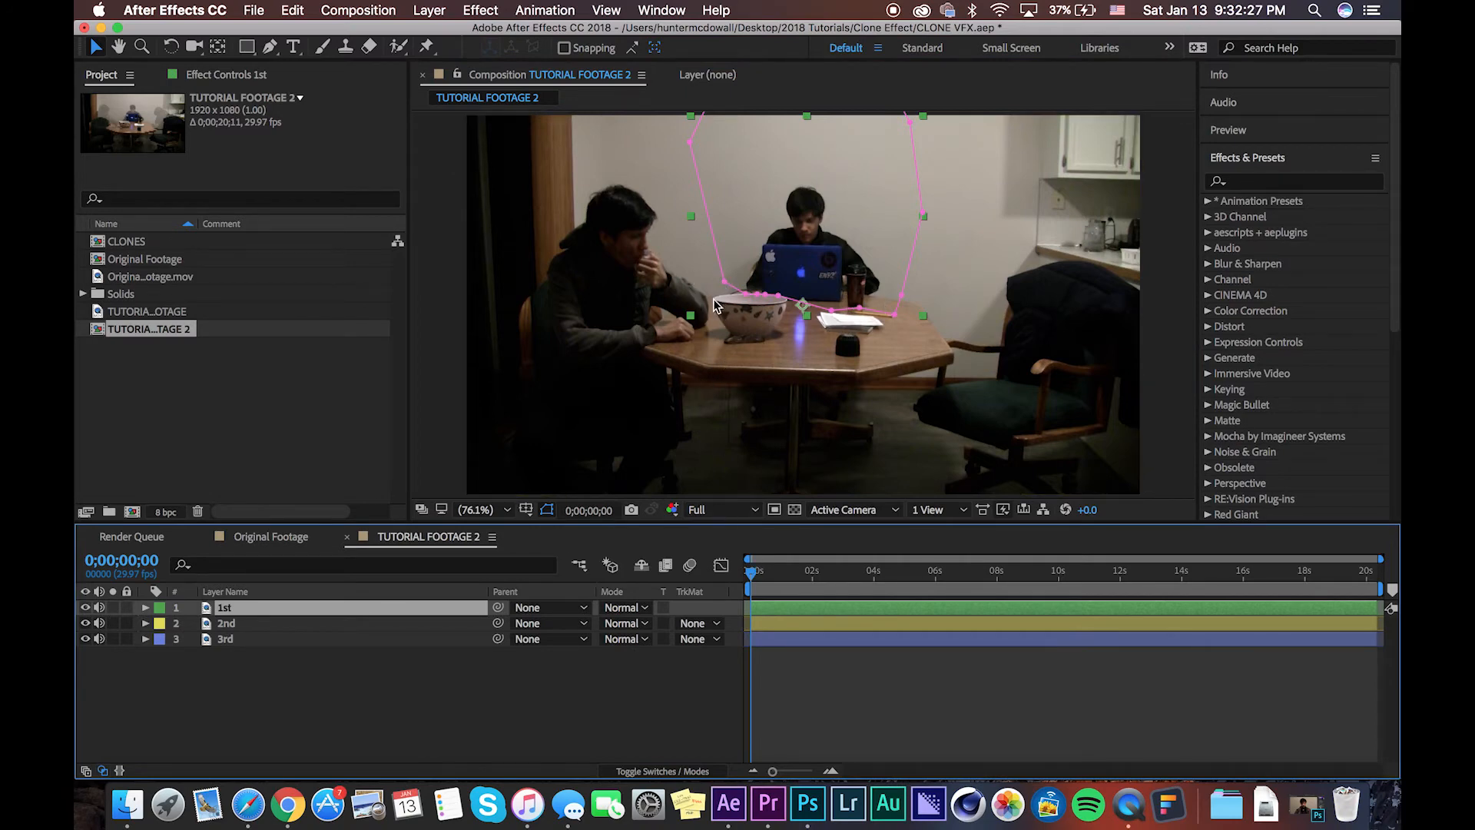
left_click(478, 623)
key("g")
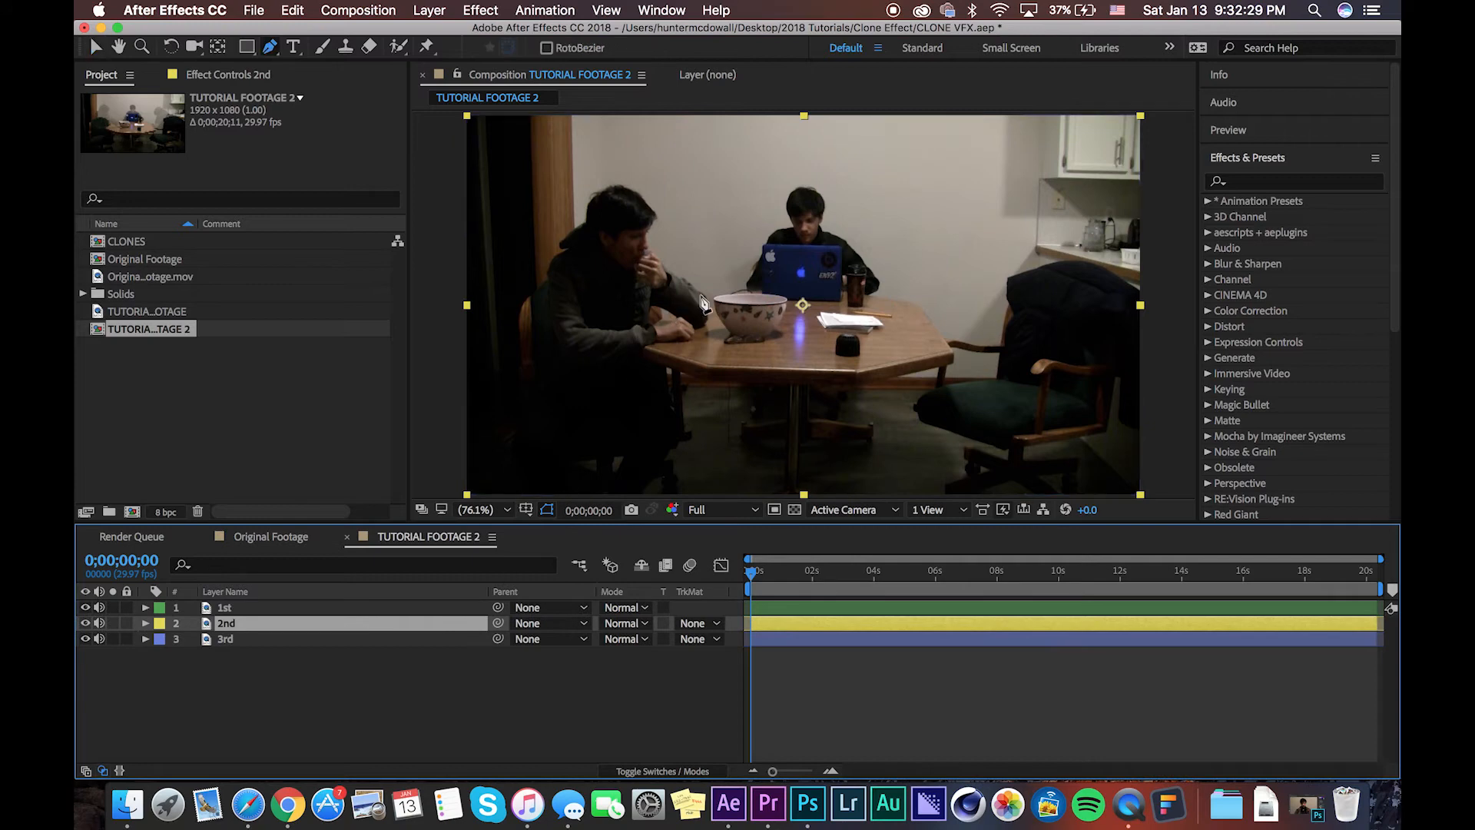
left_click_drag(715, 299, 683, 236)
left_click_drag(640, 163, 530, 166)
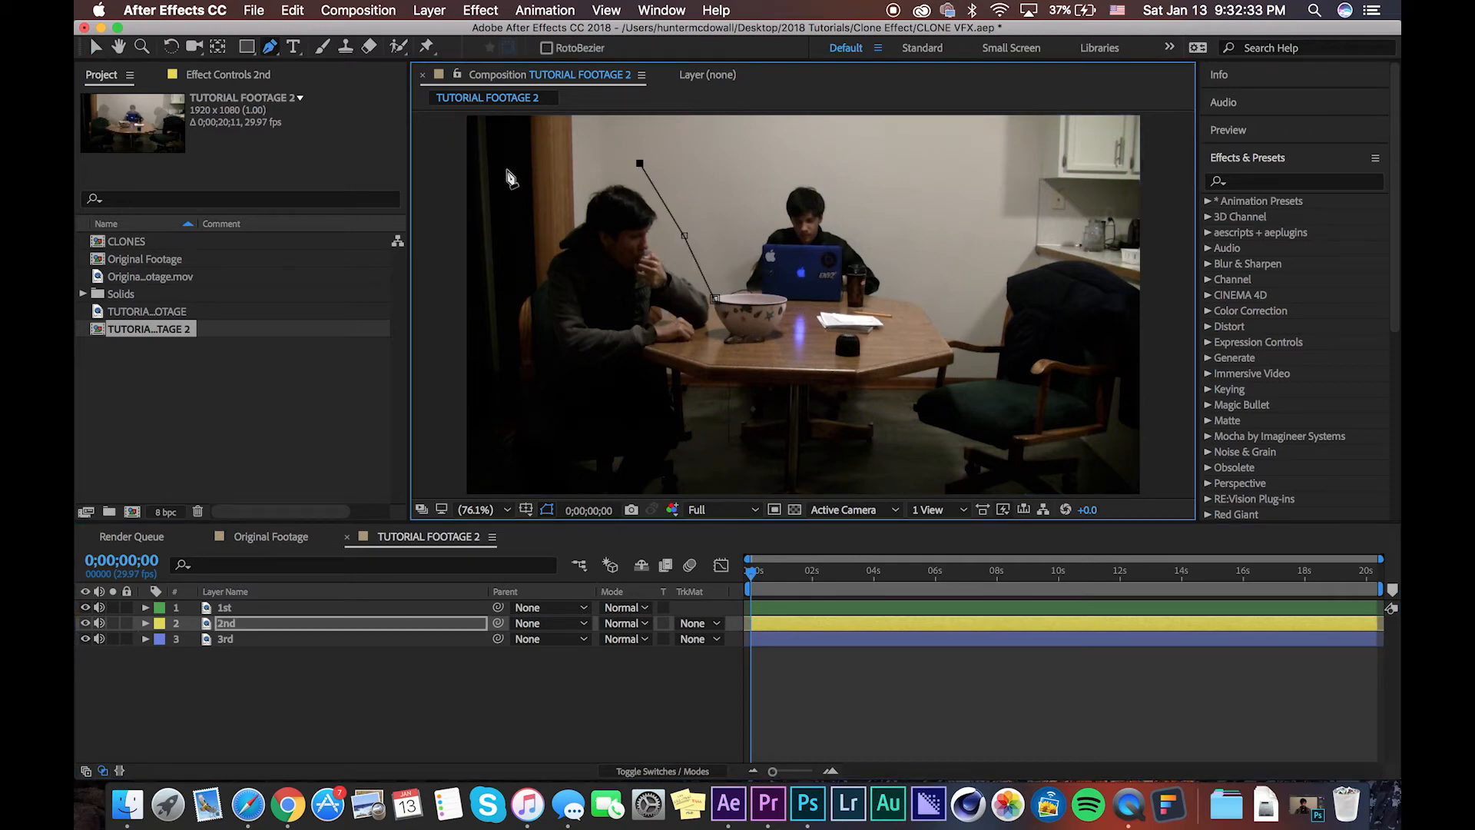
Step: Carry the 2nd layer's mask outside the frame around the man in the left chair and close it at the bowl
key("comma")
key("comma")
key("comma")
left_click_drag(659, 159, 603, 175)
left_click_drag(535, 234, 527, 289)
left_click(544, 359)
left_click_drag(675, 453, 726, 457)
left_click(743, 448)
left_click(764, 302)
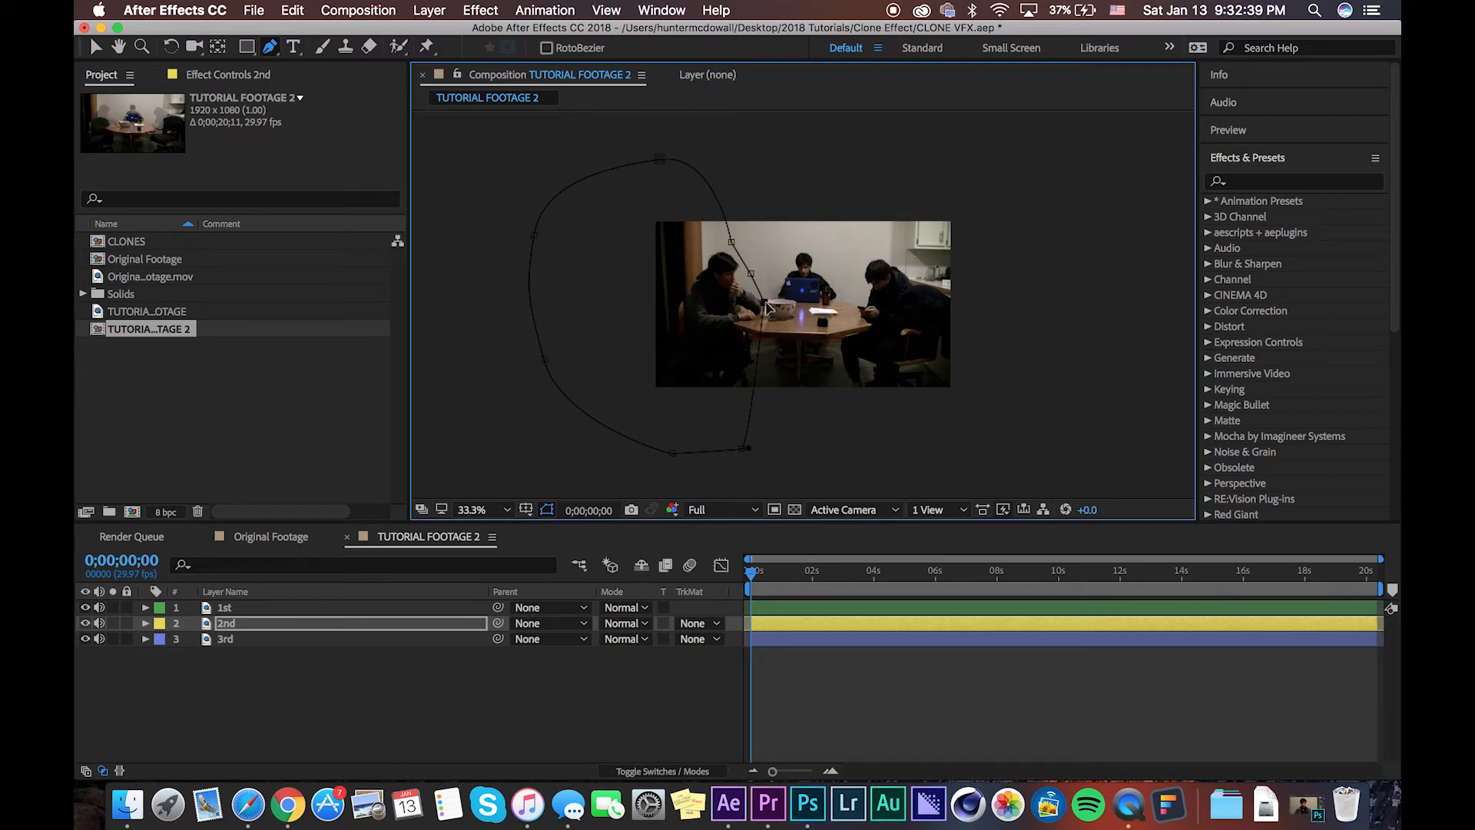
key("v")
Step: Fit the composition in the viewer and scrub to 0;00;16;27 to check all three clones
left_click(486, 510)
left_click(507, 500)
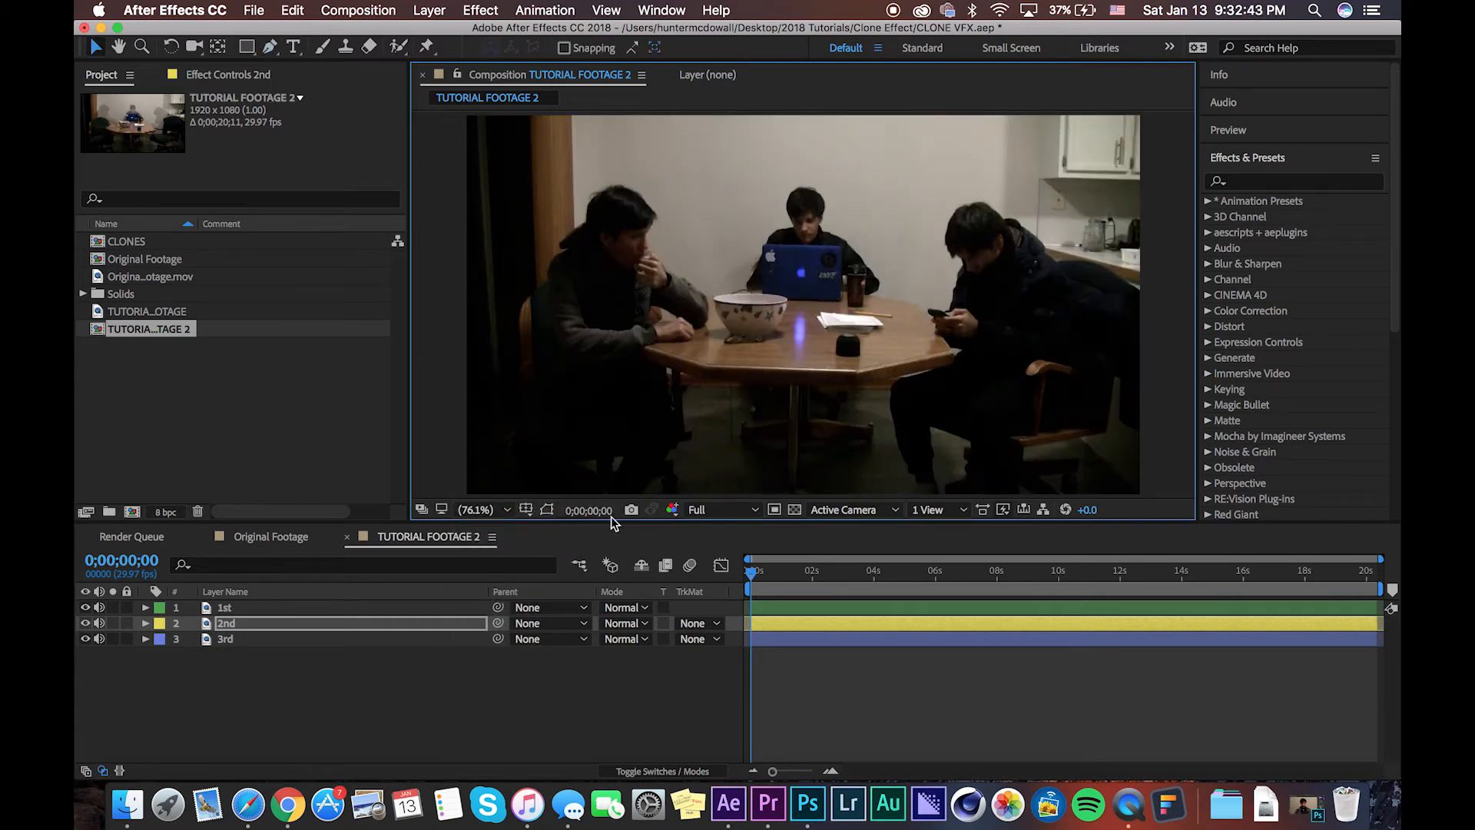
left_click_drag(749, 577, 1270, 582)
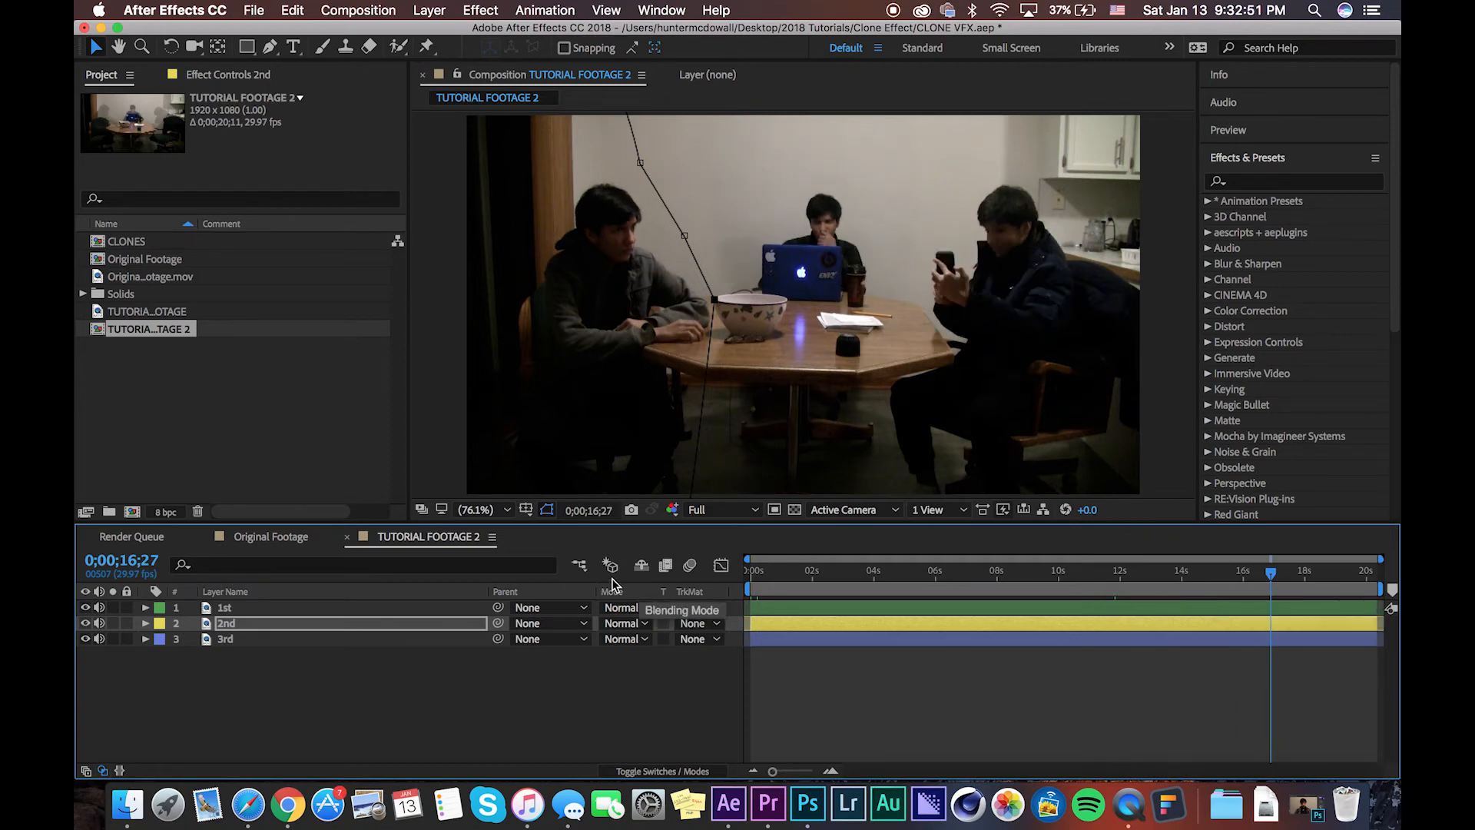
Step: Hide the mask outlines and set the 2nd layer's mask feather to 44 pixels
left_click(546, 510)
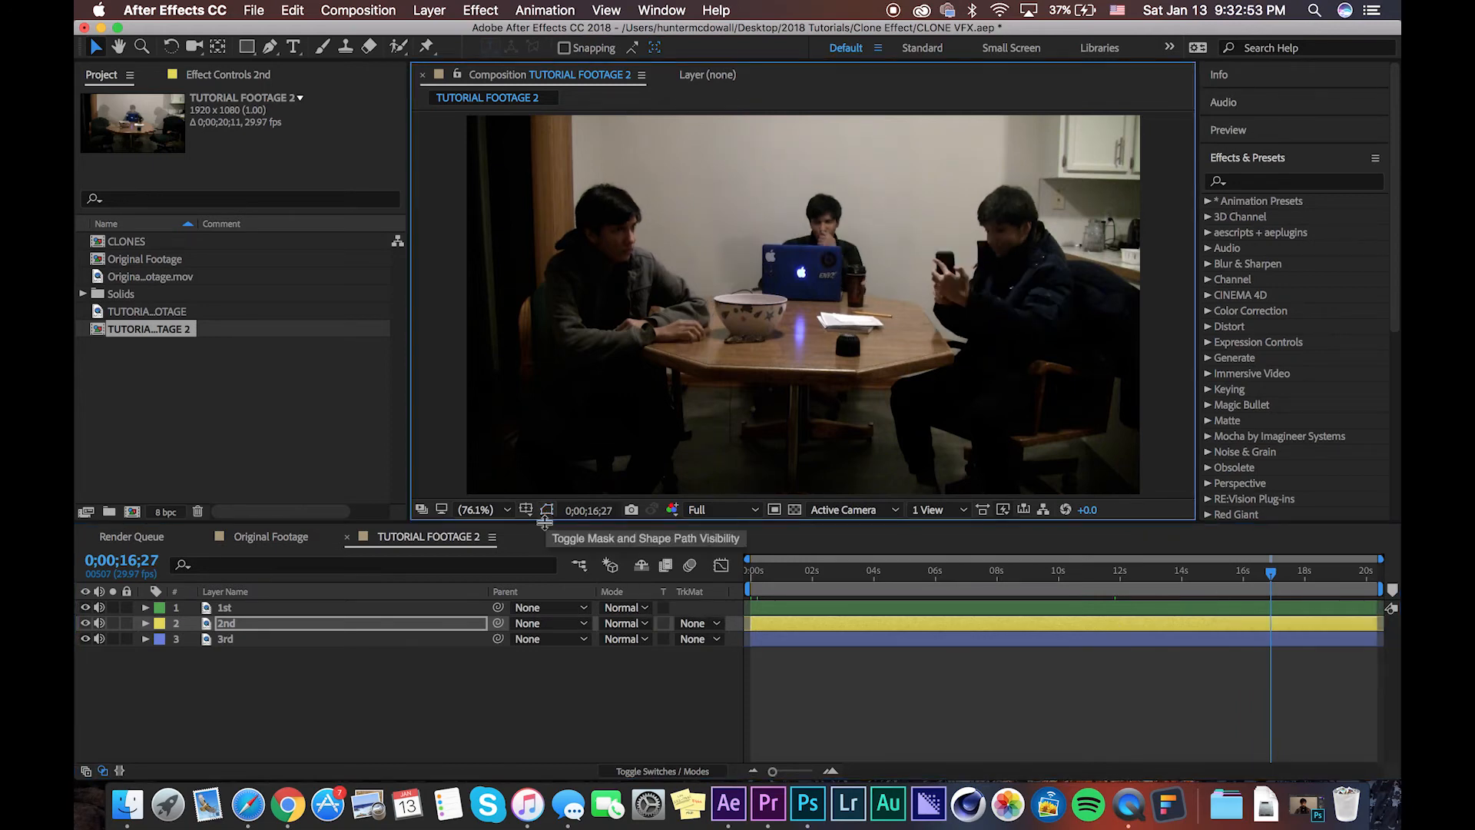
left_click(464, 623)
key("f")
left_click(622, 654)
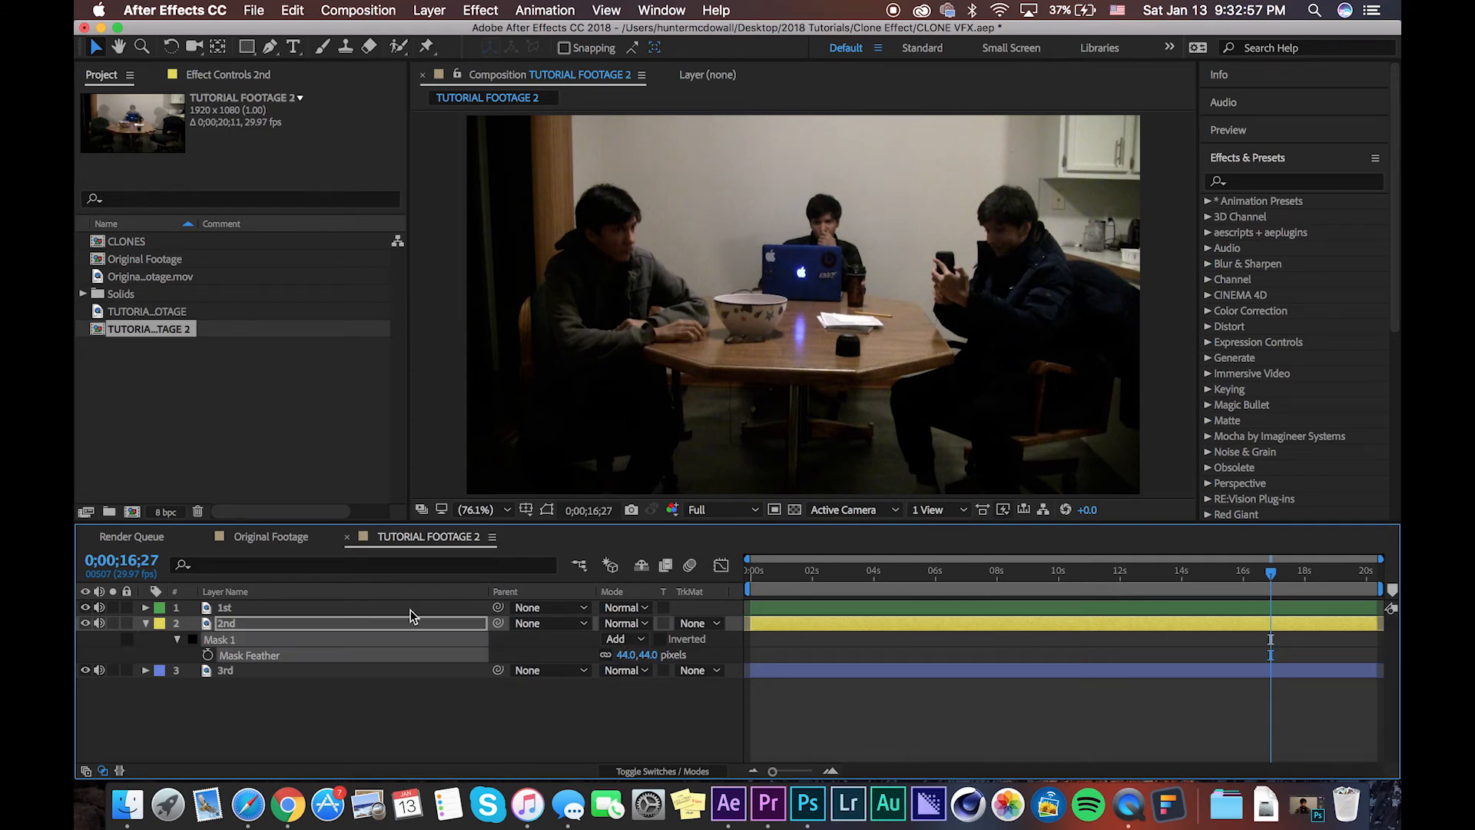
Step: Collapse the 2nd layer's properties, scrub to 0;00;18;12 to check the clones and return to the composition's start
left_click(146, 623)
left_click_drag(1005, 591, 1316, 628)
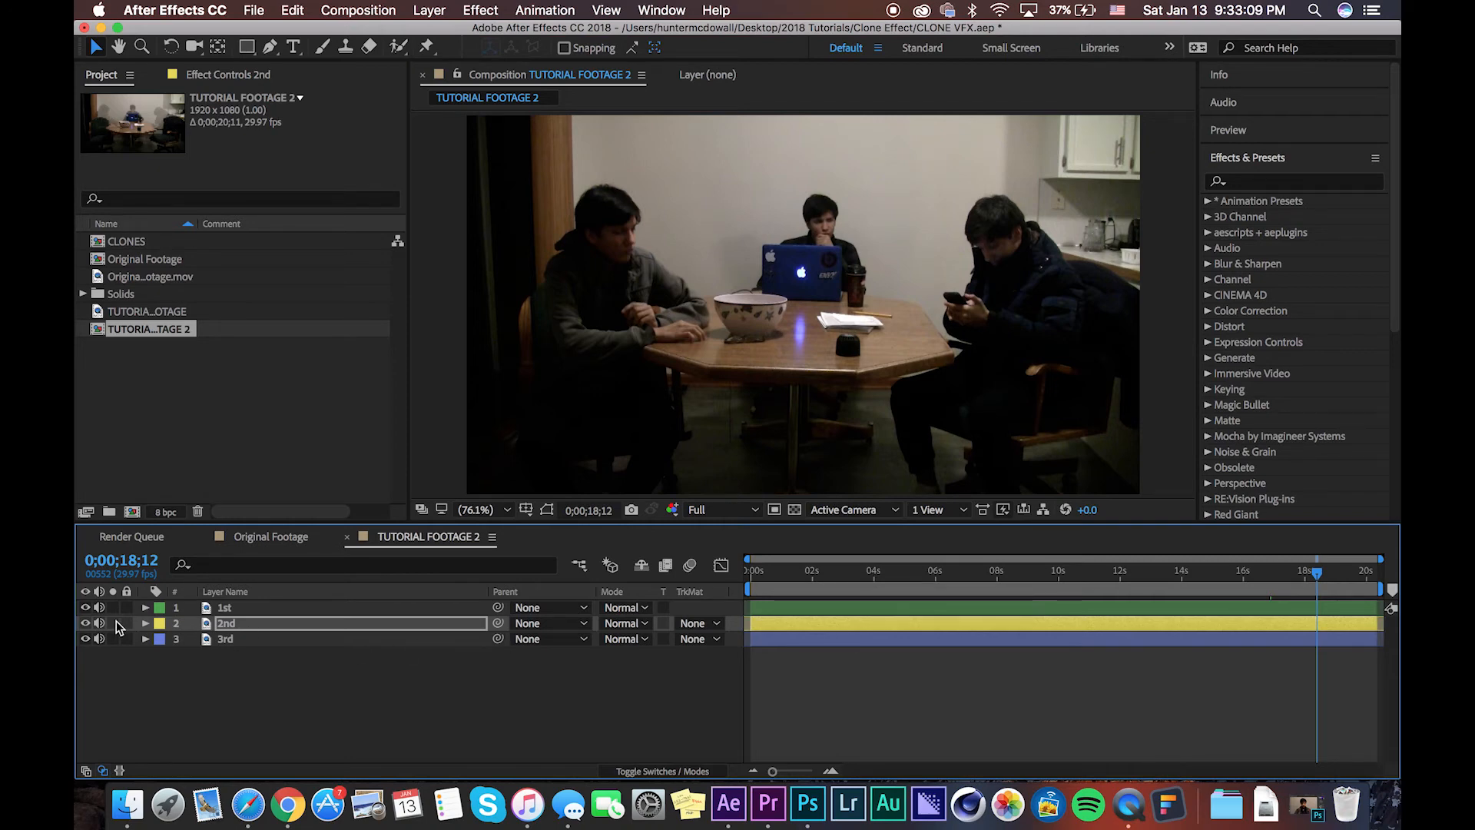
left_click(583, 740)
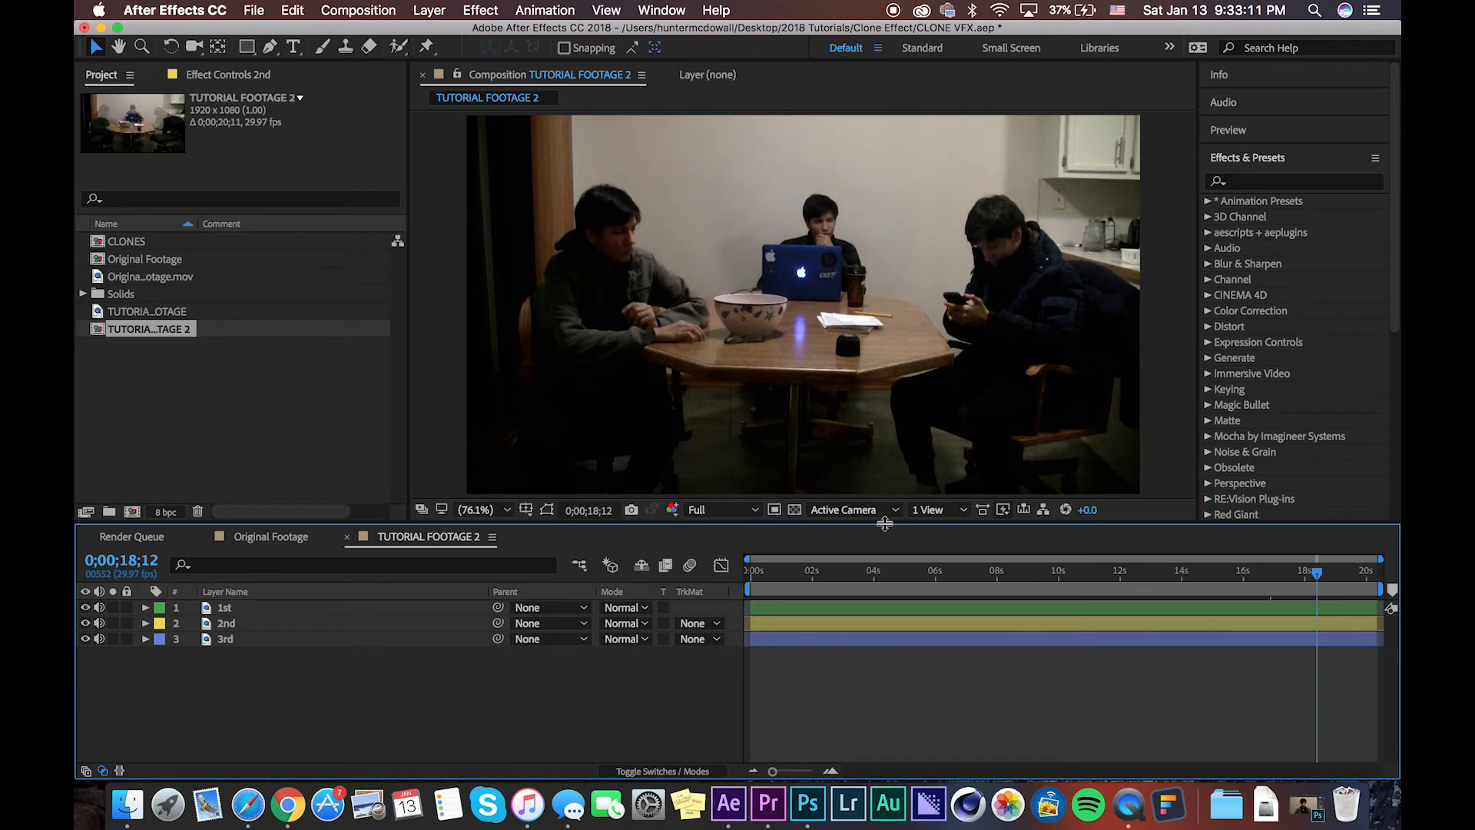
left_click_drag(823, 574, 587, 565)
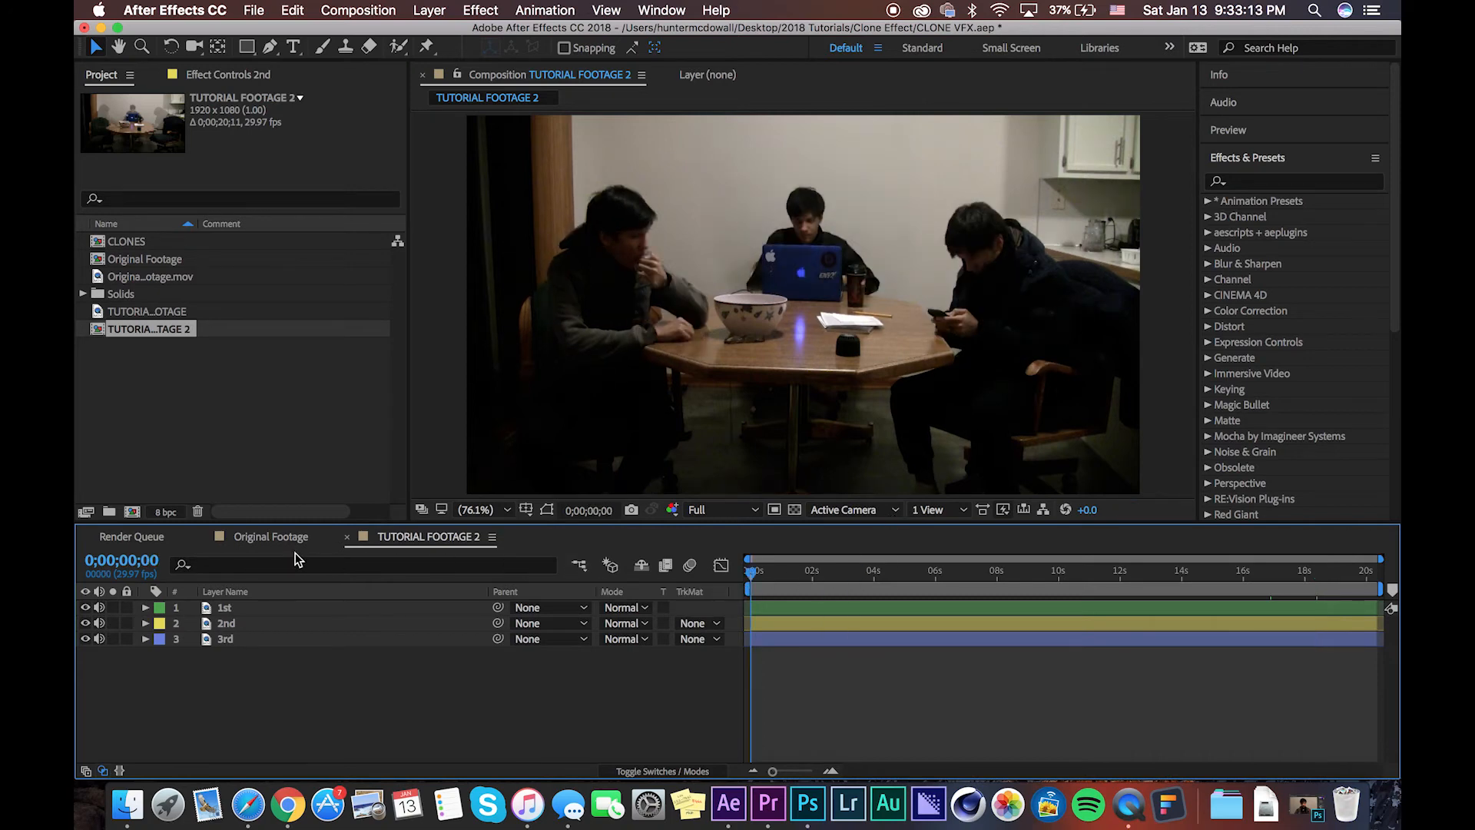
Step: Review the effects on Adjustment Layer 1 in the Original Footage composition and return to TUTORIAL FOOTAGE 2
left_click(270, 536)
left_click(261, 623)
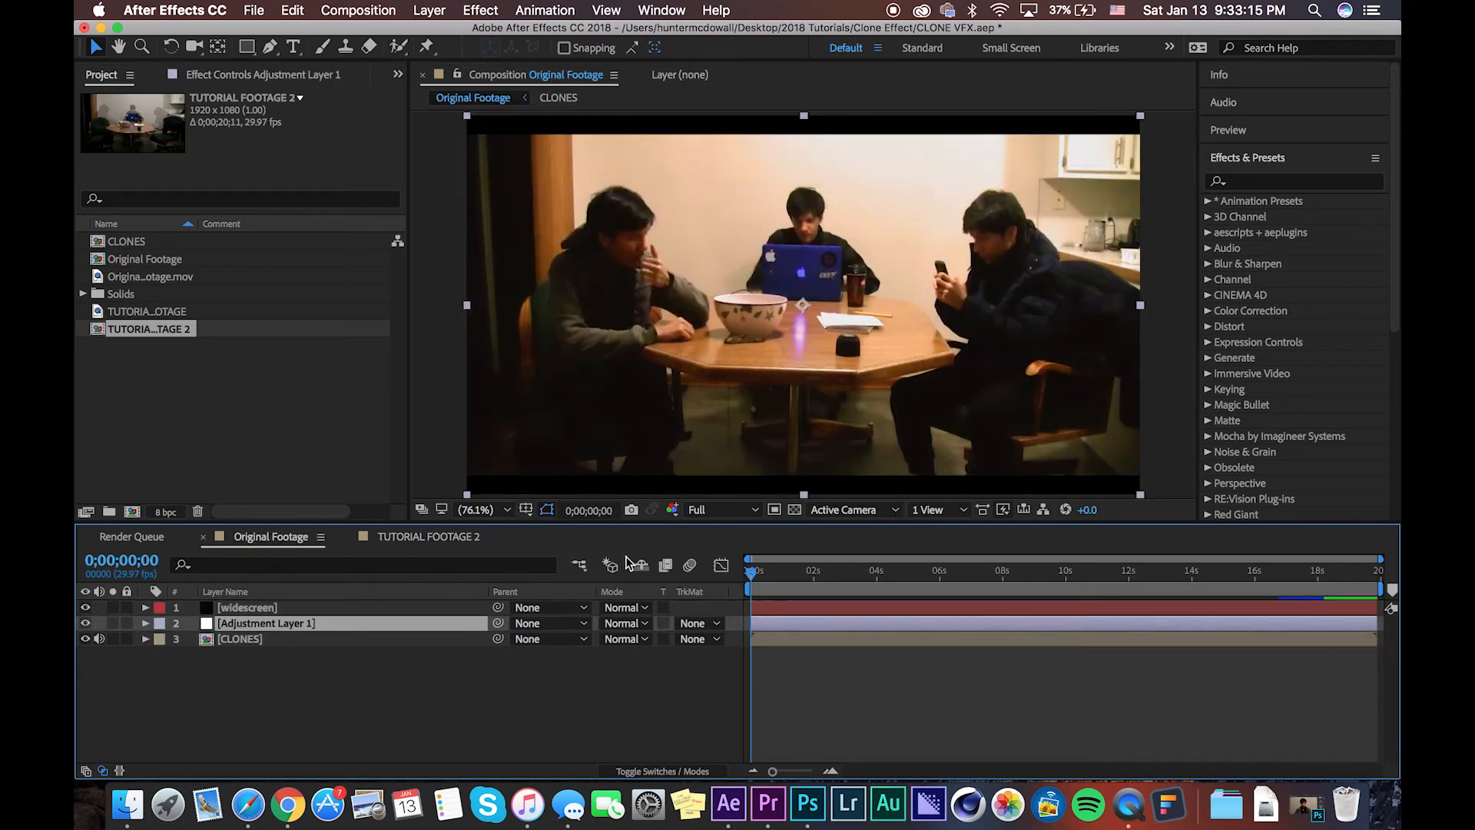
left_click(251, 73)
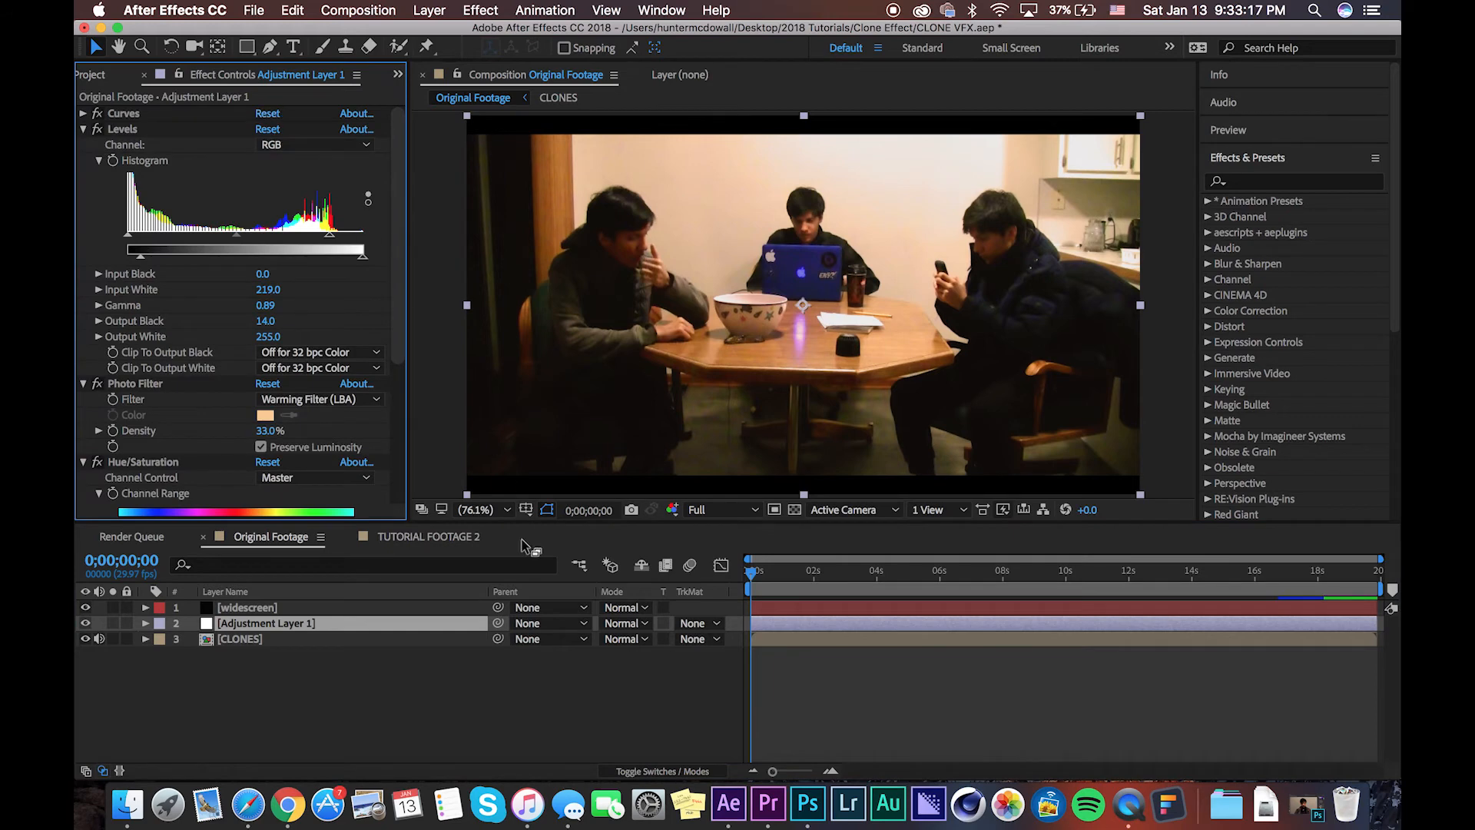
left_click(445, 541)
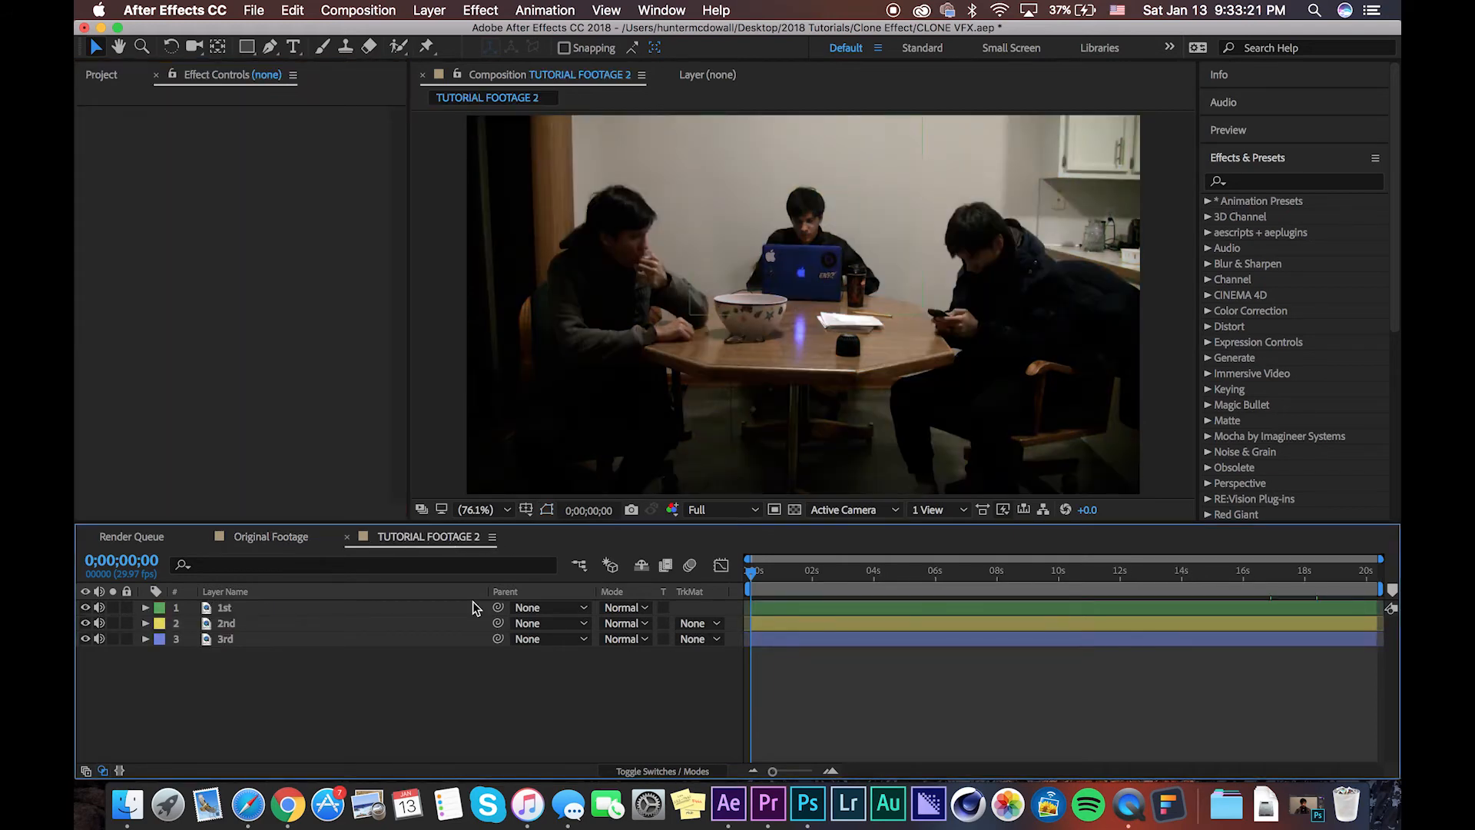
Step: Add an adjustment layer above the three clone layers and apply the Curves effect to it
key("super+alt+y")
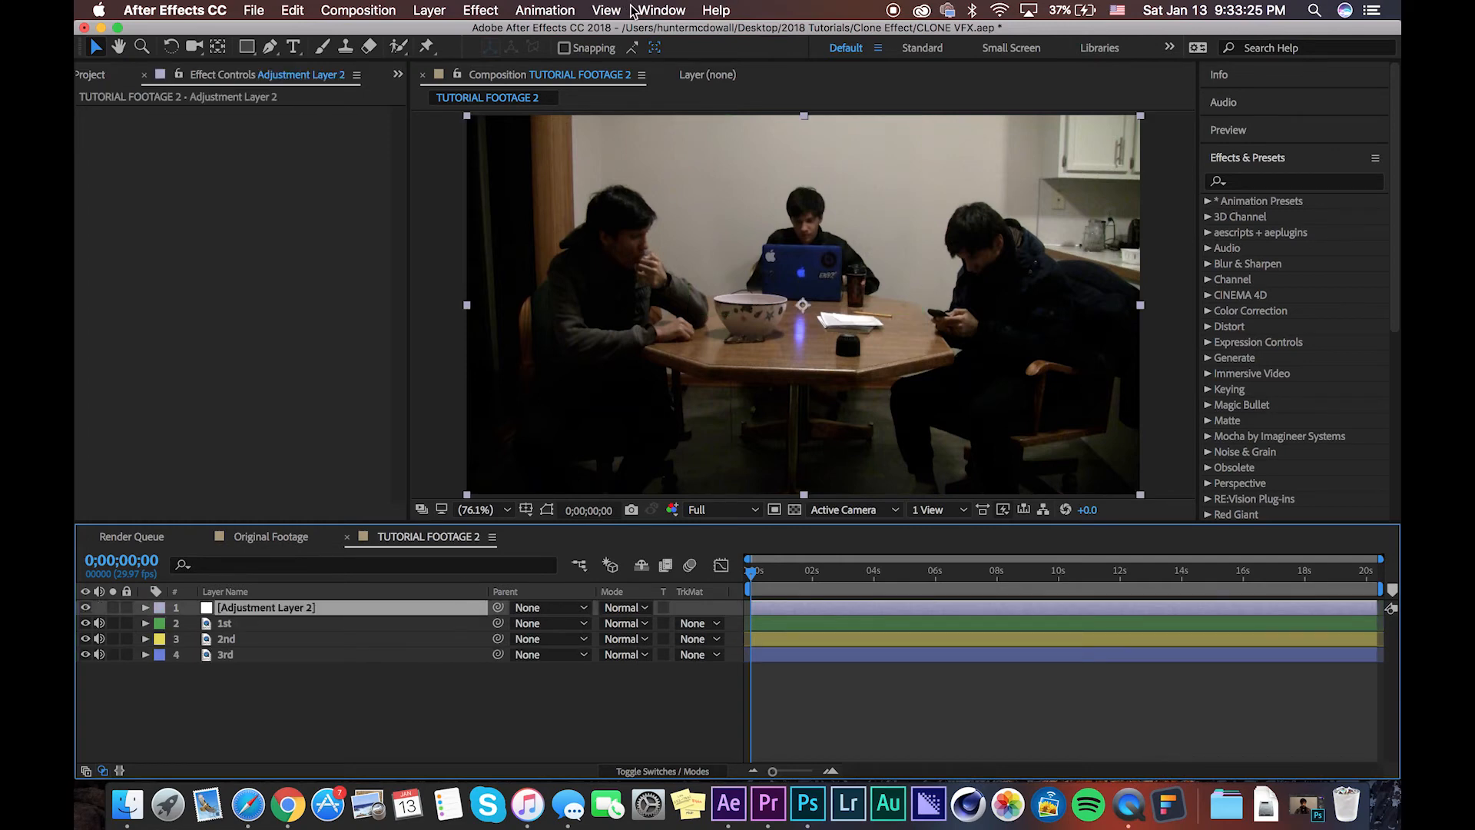
key("ctrl+space")
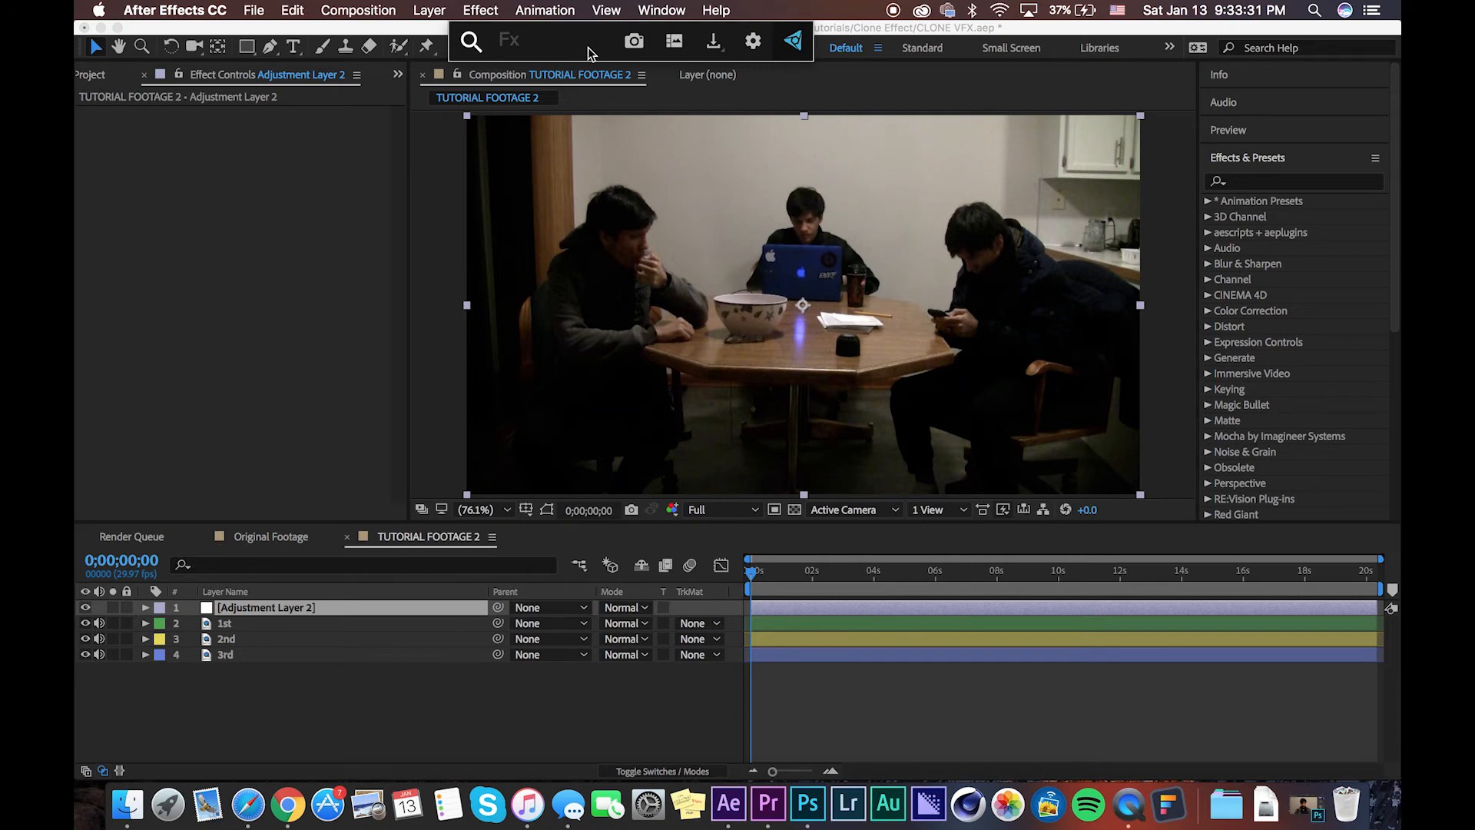
type("curv")
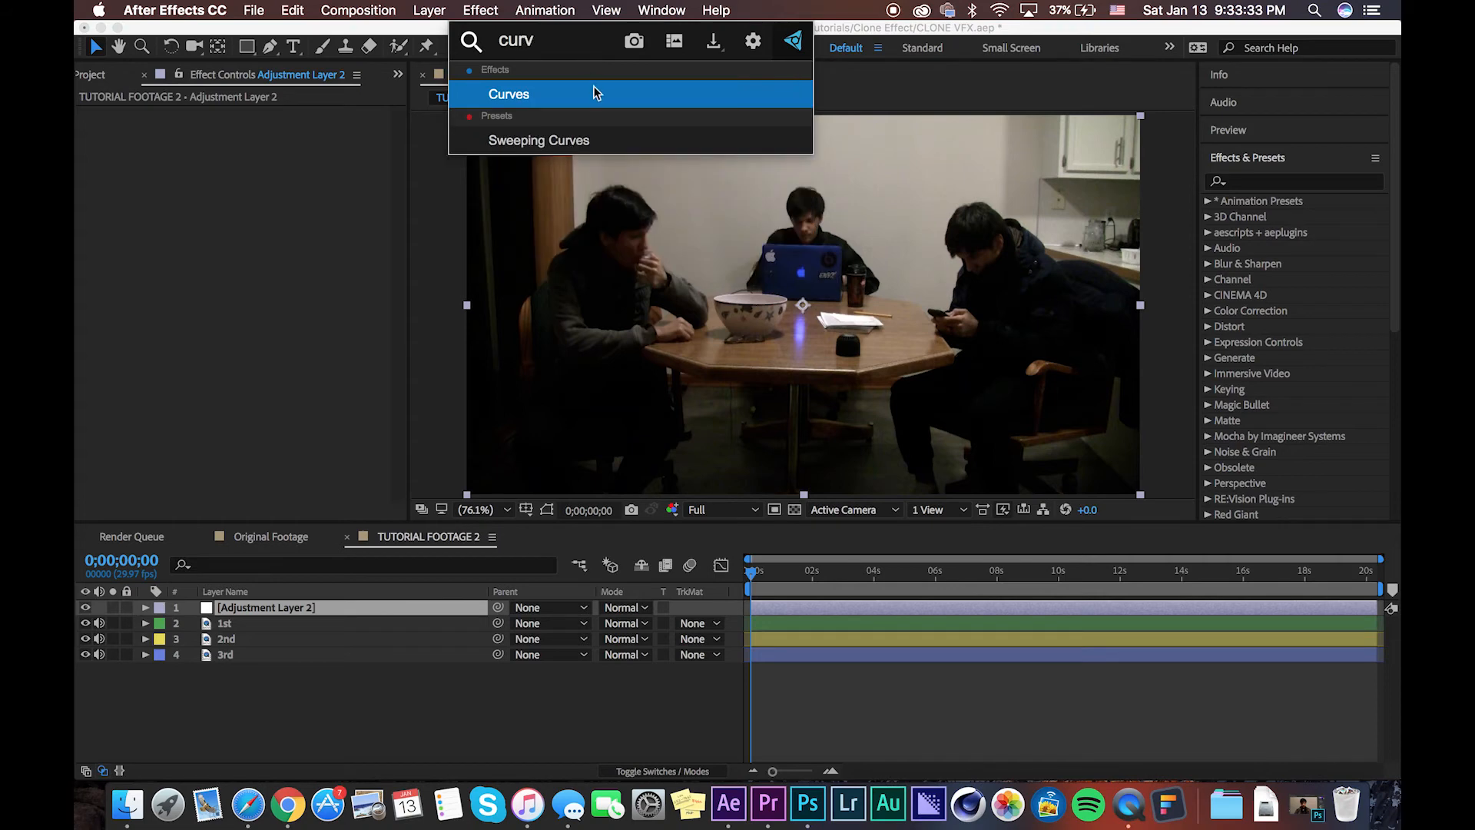
left_click(591, 91)
Step: Shape the RGB curve into a gentle S by raising the highlights and slightly lowering the shadows, and collapse Curves
mouse_move(174, 353)
left_mouse_down()
mouse_move(157, 343)
mouse_move(166, 354)
left_mouse_up()
key("super+z")
left_click_drag(283, 250, 263, 235)
left_click_drag(161, 358, 160, 370)
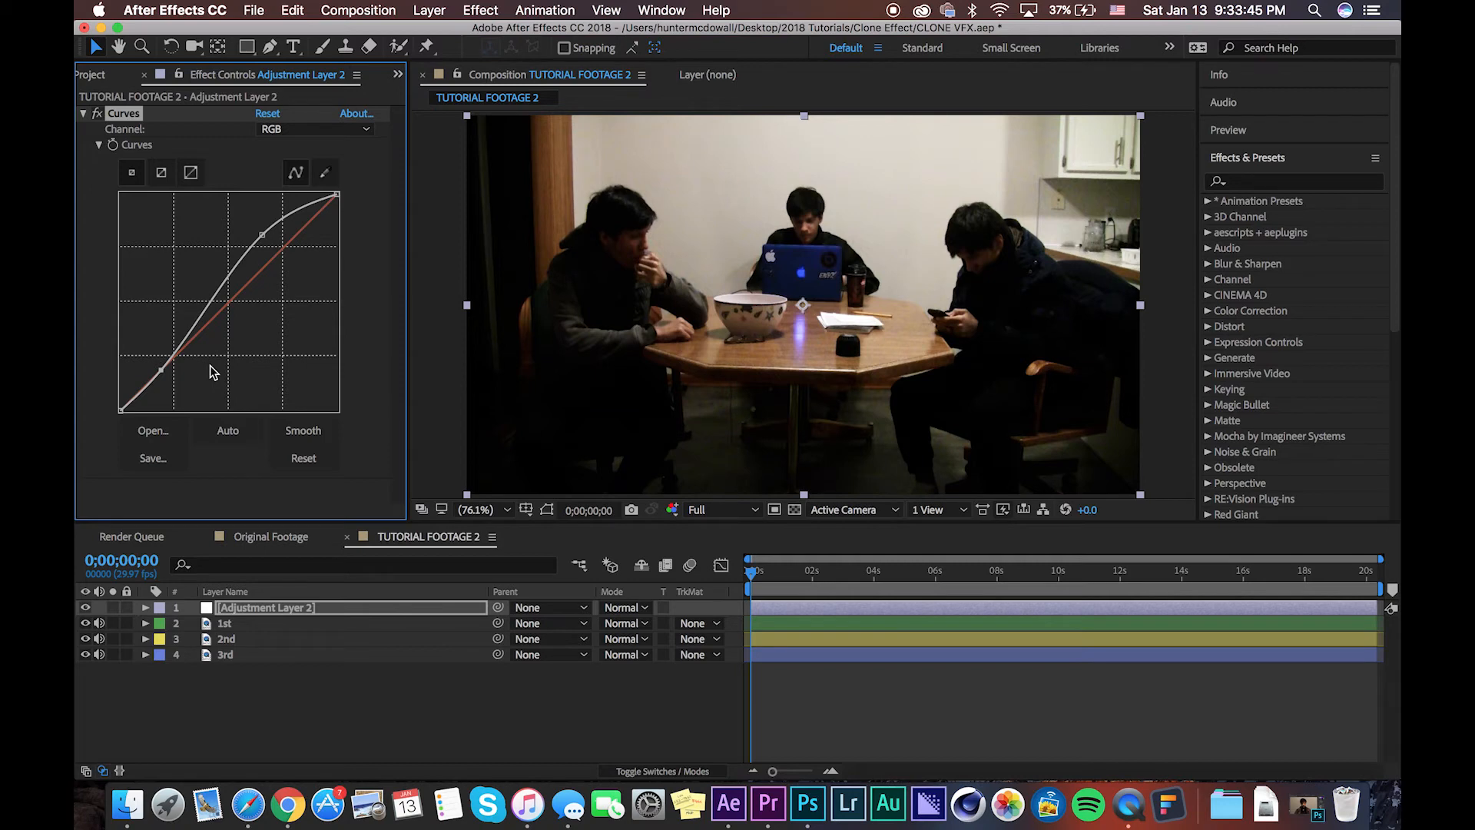
left_click(82, 115)
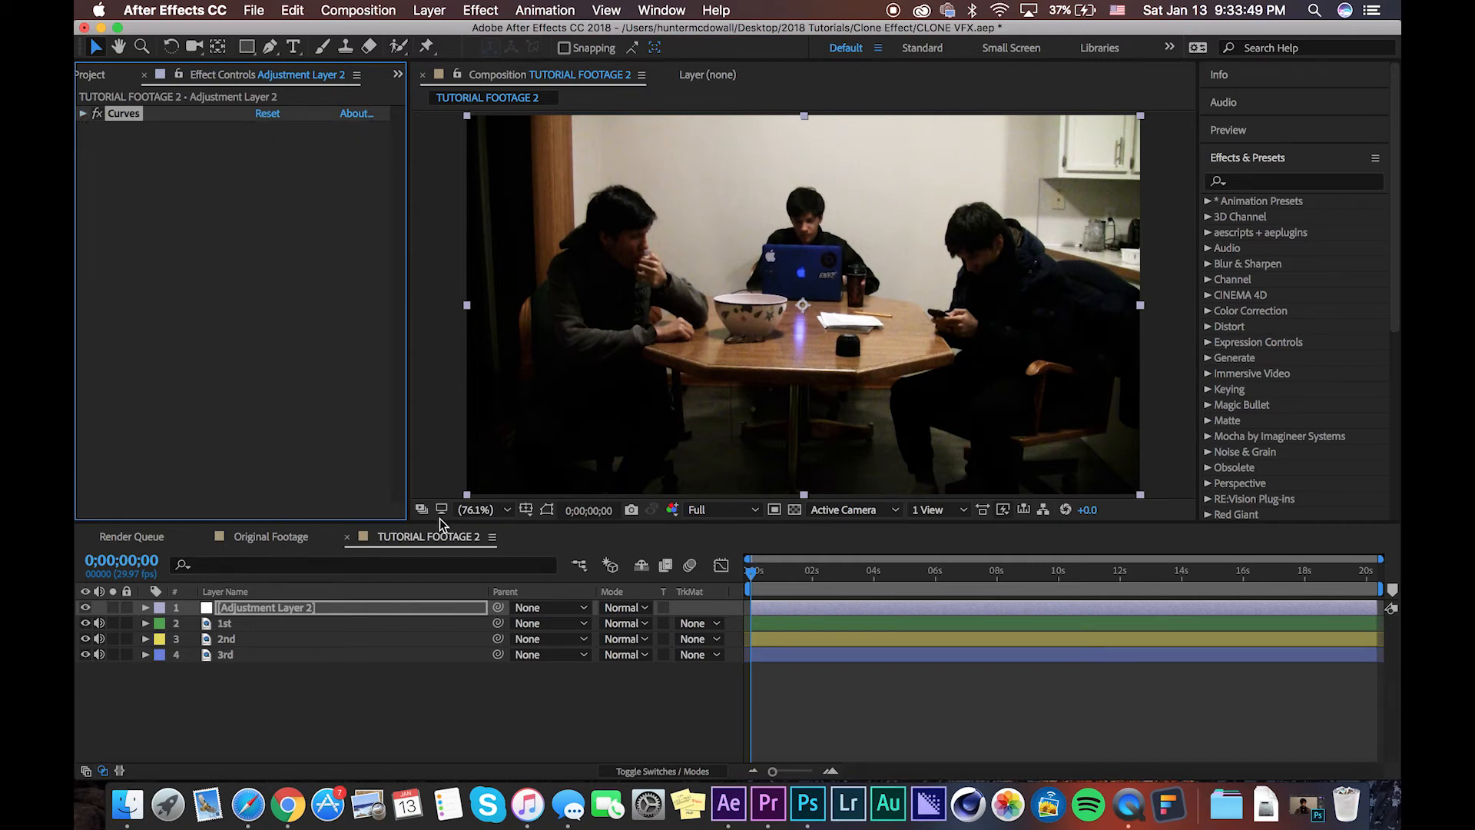
Step: Check the Levels, Photo Filter and Hue/Saturation settings in the Original Footage composition and return to TUTORIAL FOOTAGE 2
left_click(268, 538)
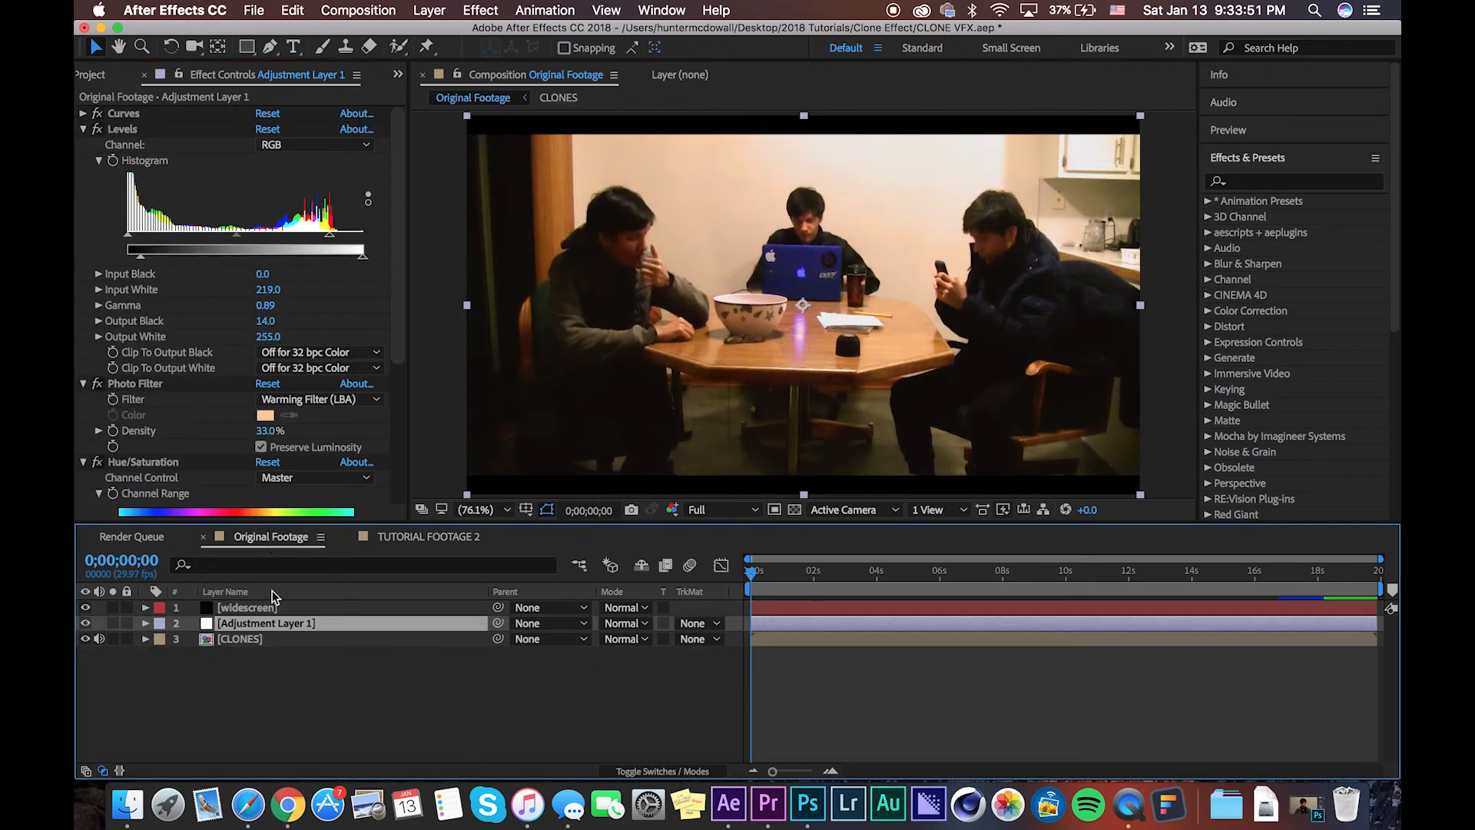
scroll(132, 134, "down", 5)
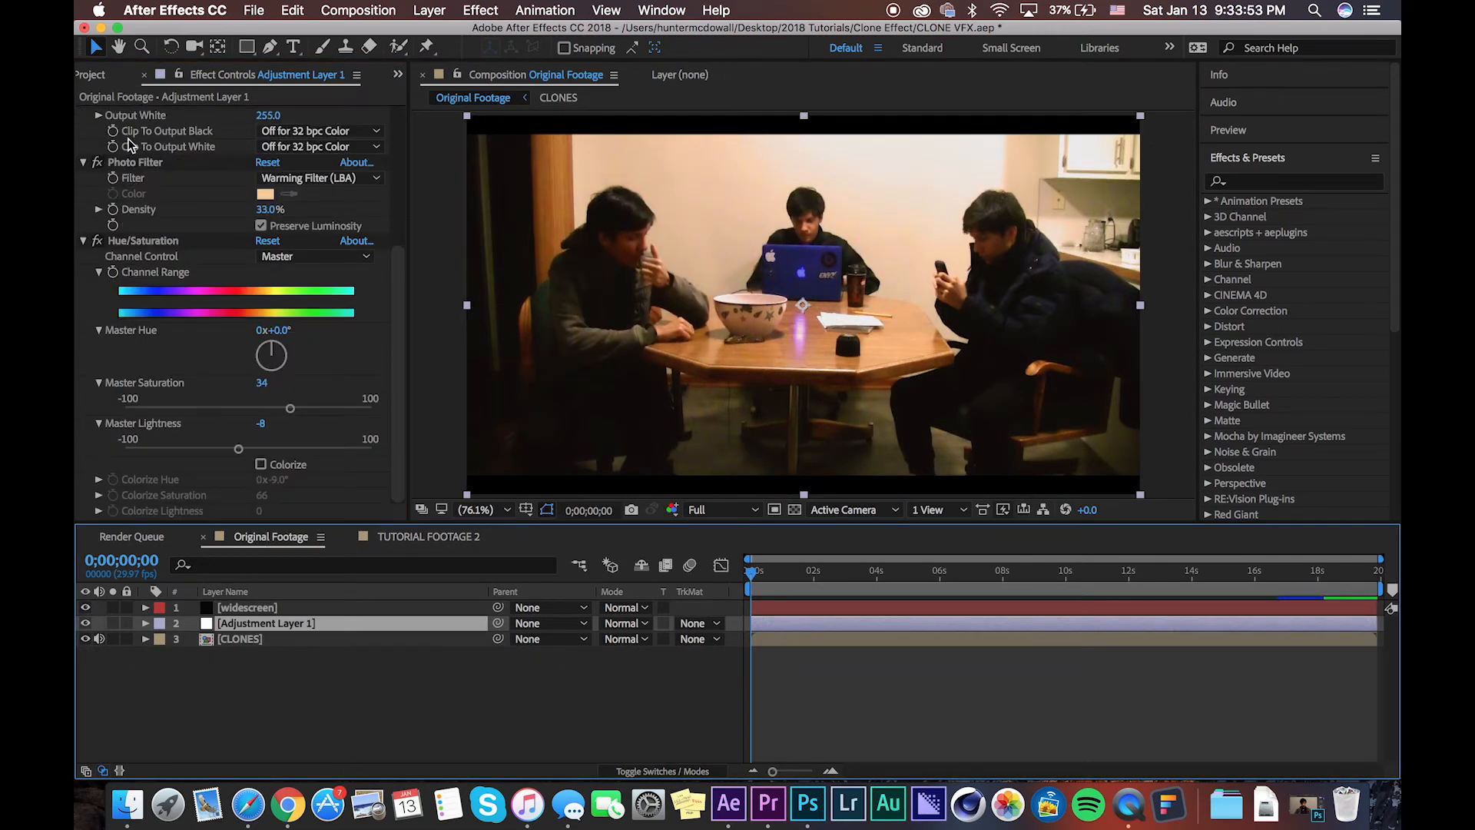
scroll(153, 247, "up", 5)
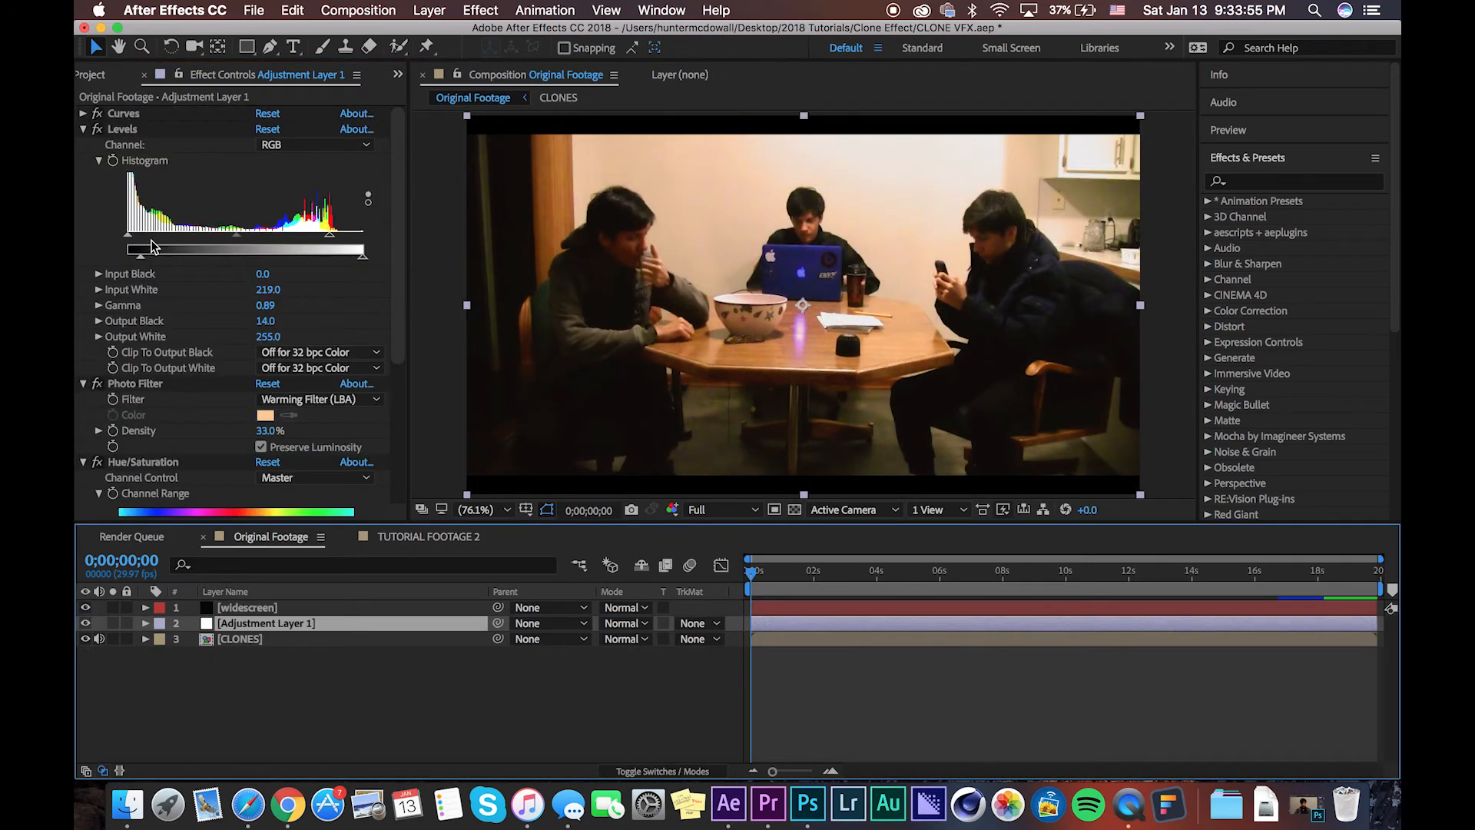
left_click(422, 539)
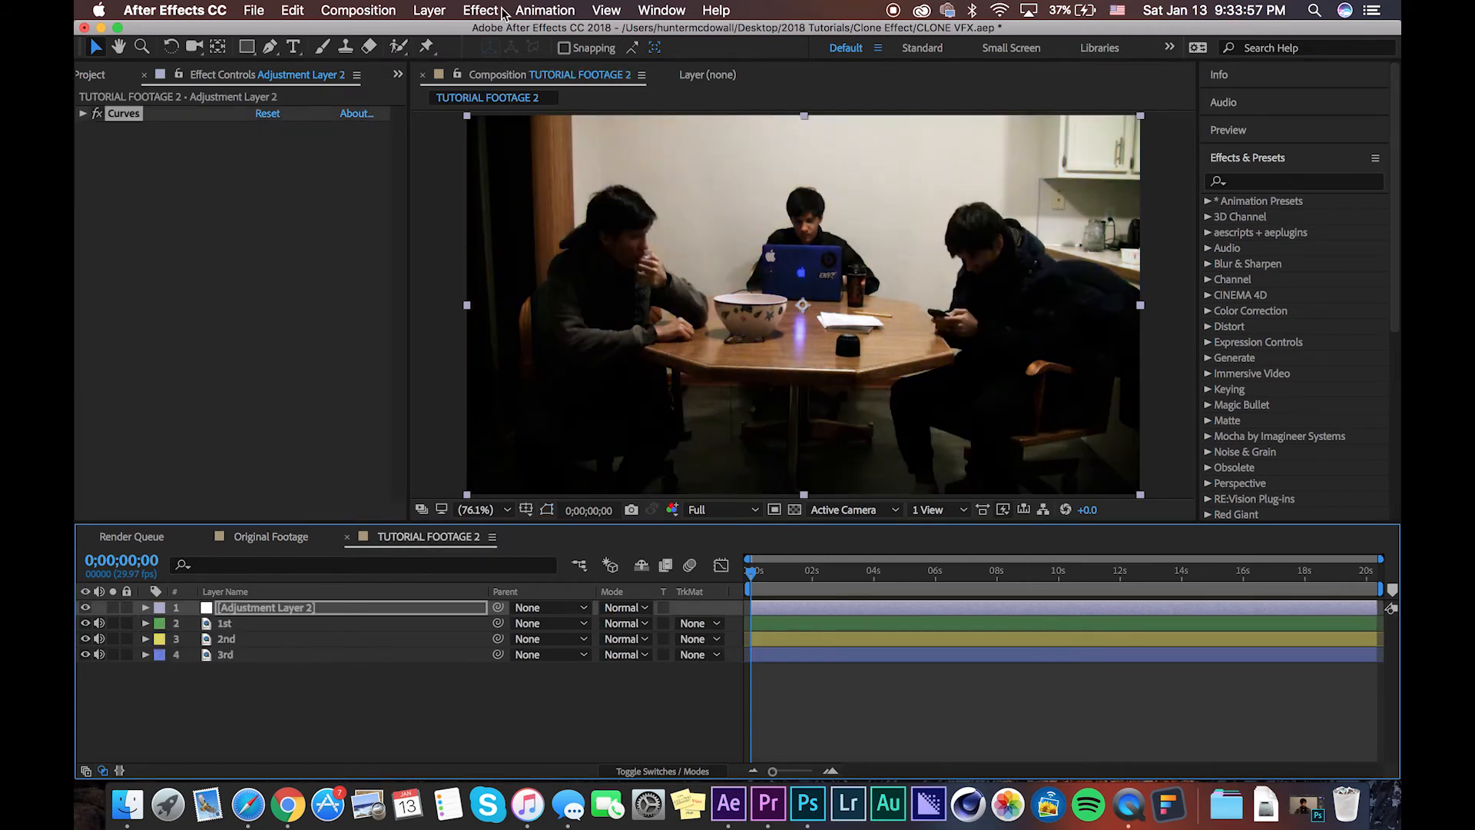
Step: Apply Levels to the adjustment layer with input white 246, gamma 0.91 and output white 240, and adjust its output black
key("ctrl+space")
type("le")
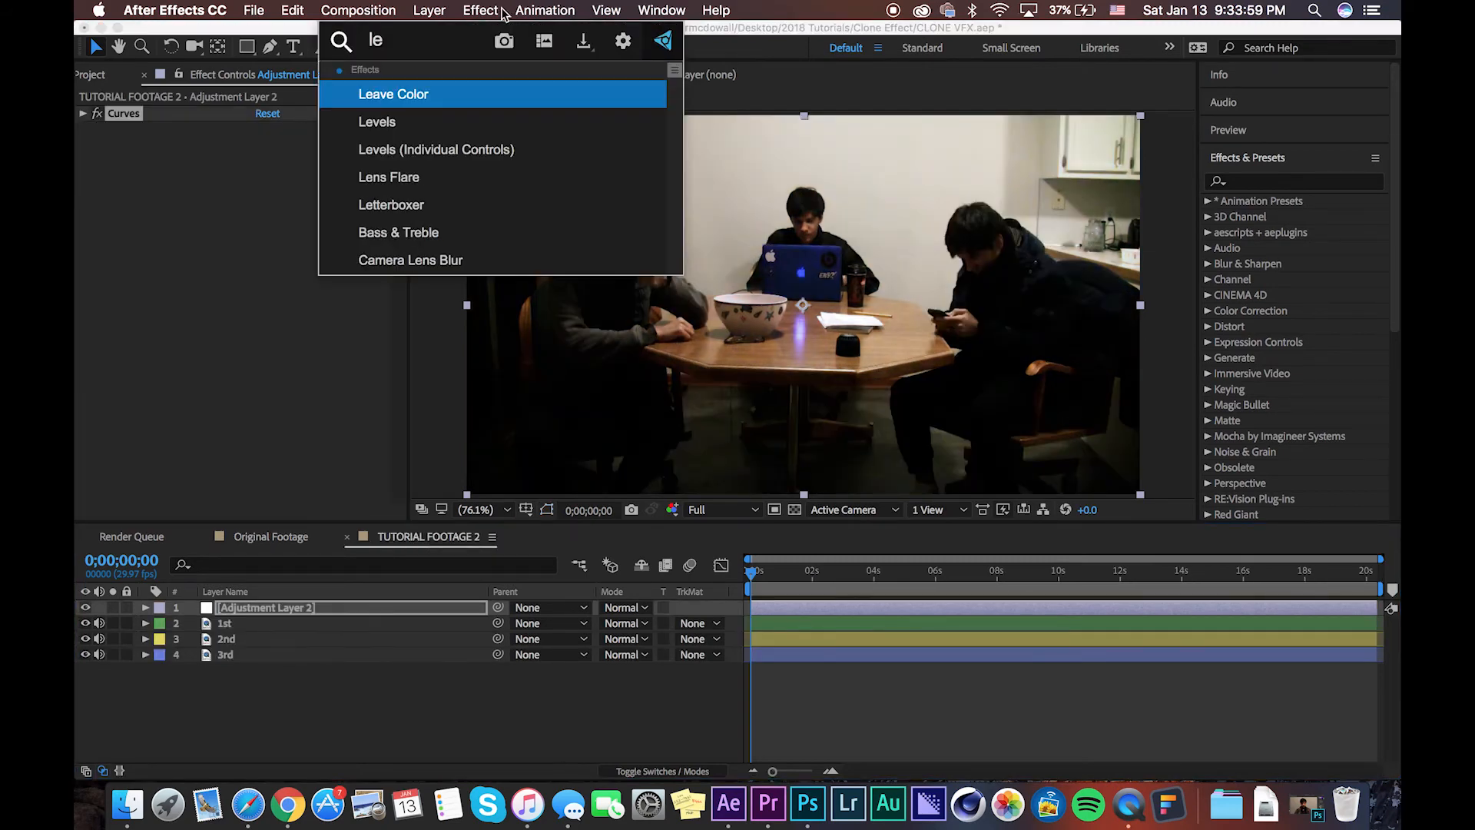
left_click(499, 133)
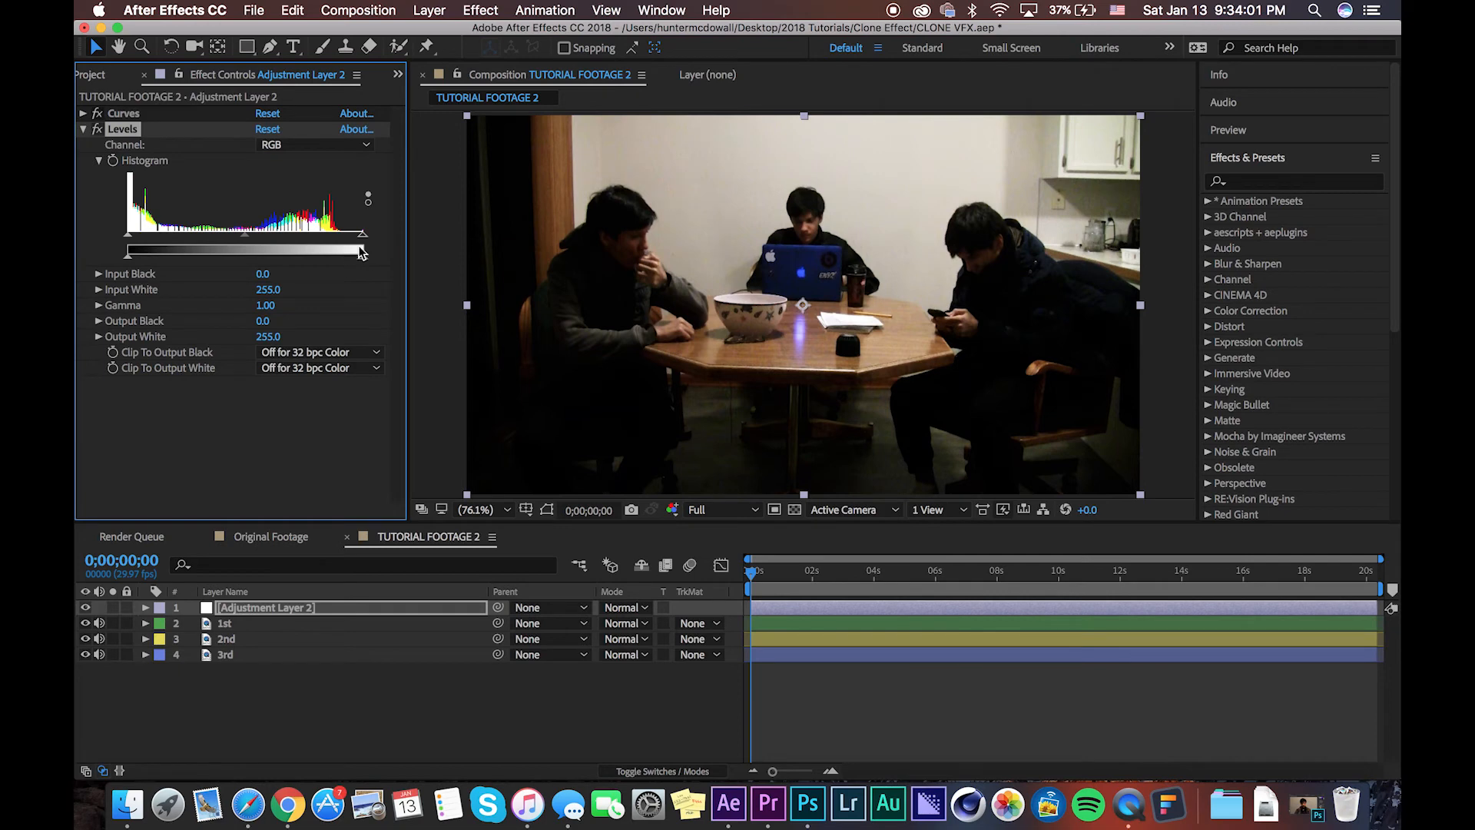
mouse_move(363, 257)
left_mouse_down()
mouse_move(347, 257)
mouse_move(355, 234)
left_mouse_up()
left_click_drag(244, 236, 248, 236)
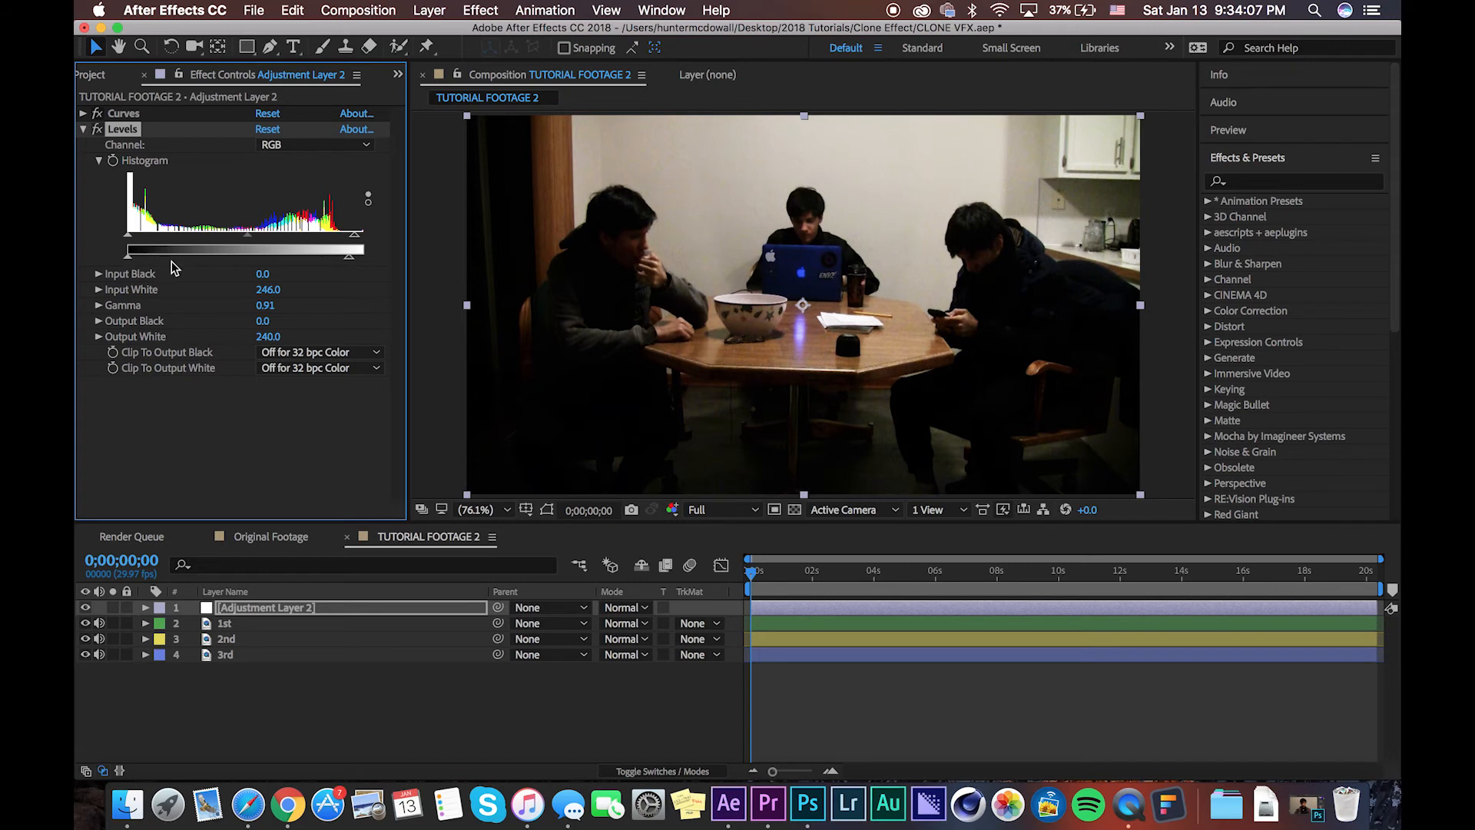
left_click_drag(128, 258, 98, 250)
left_click(83, 129)
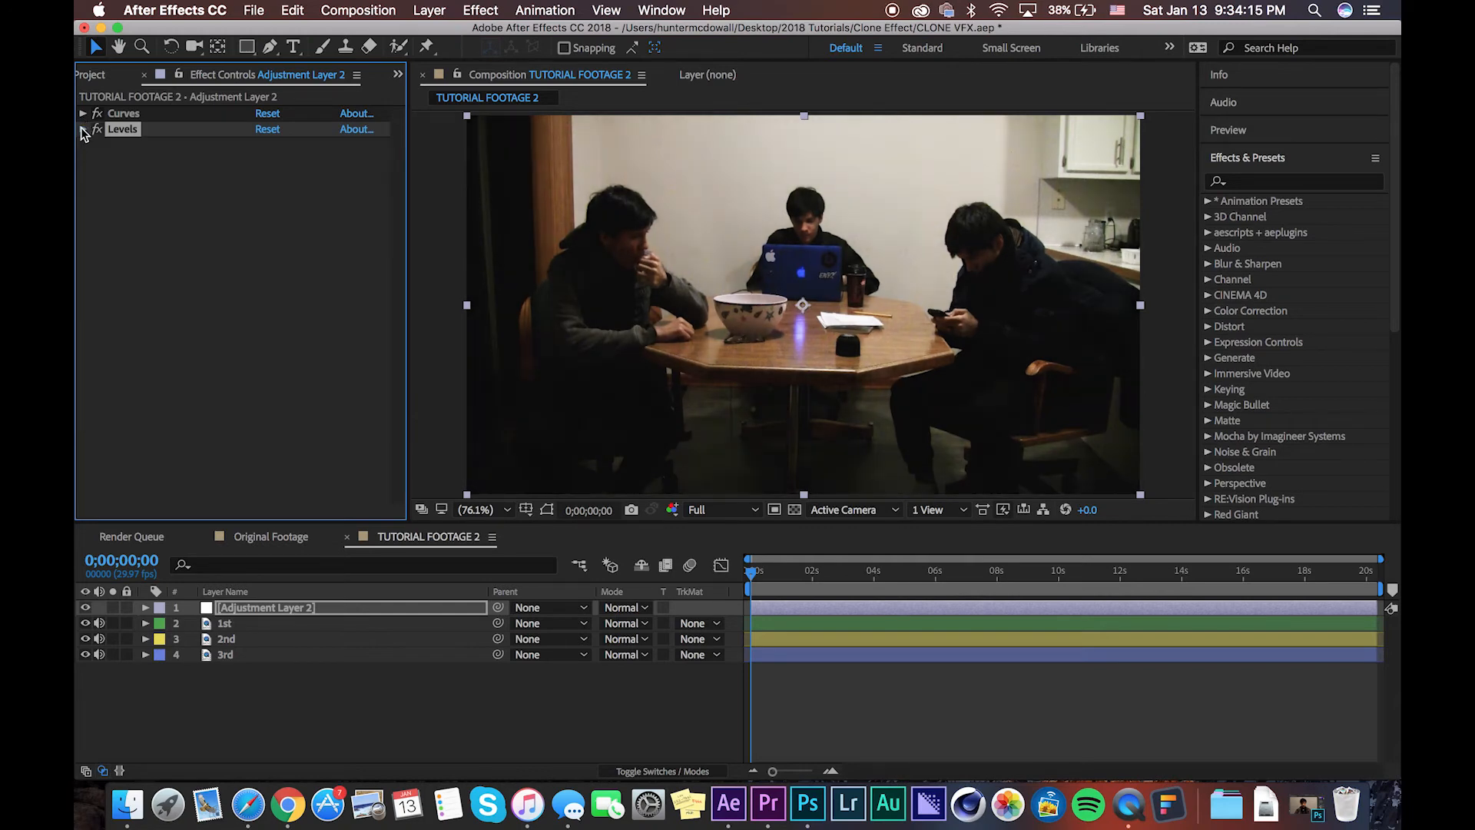
Step: Apply Photo Filter to the adjustment layer and set its density to 33%, using the Original Footage grade as reference
key("ctrl+space")
type("pht")
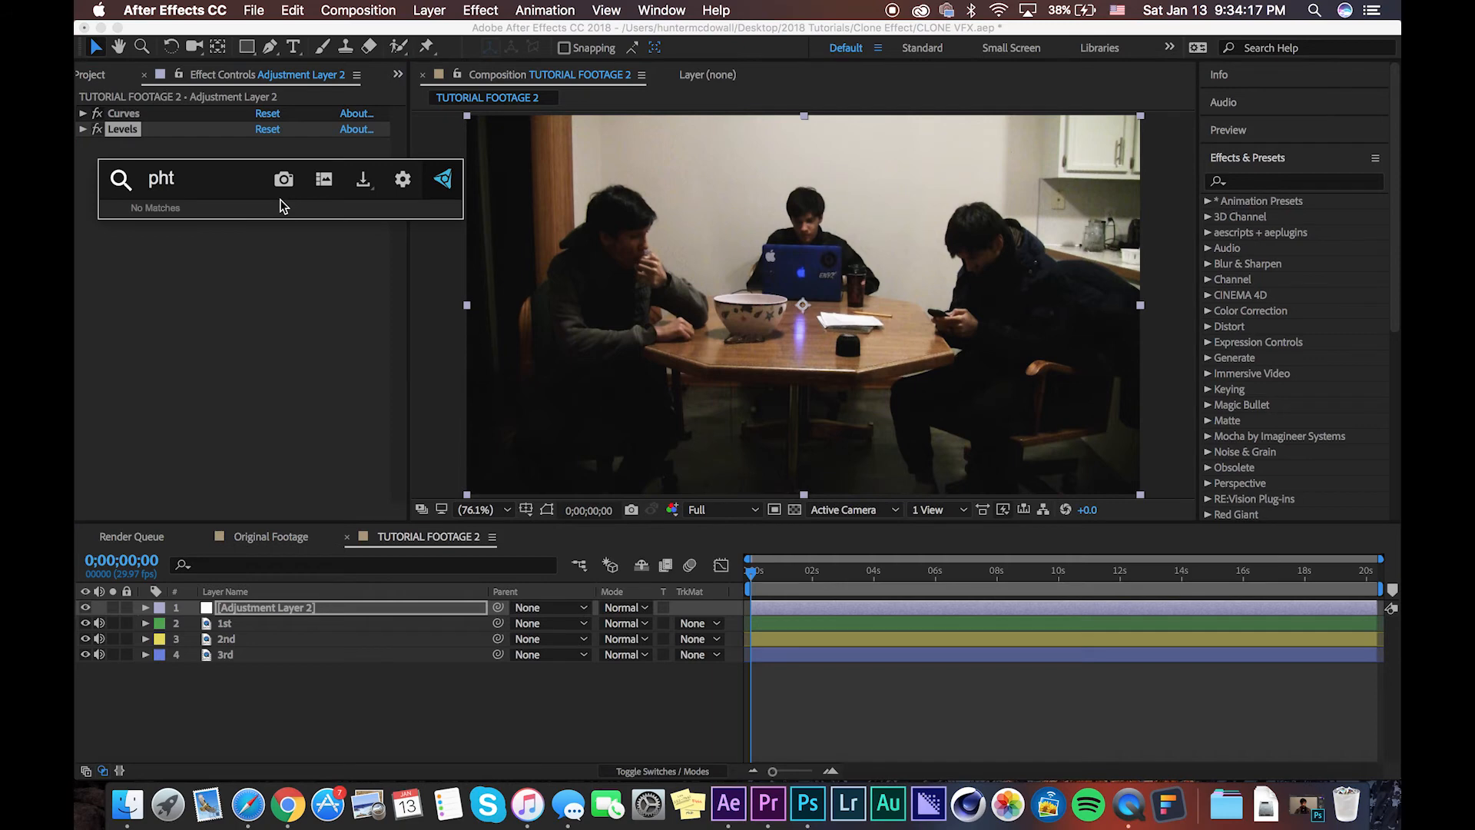
key("BackSpace")
left_click(290, 231)
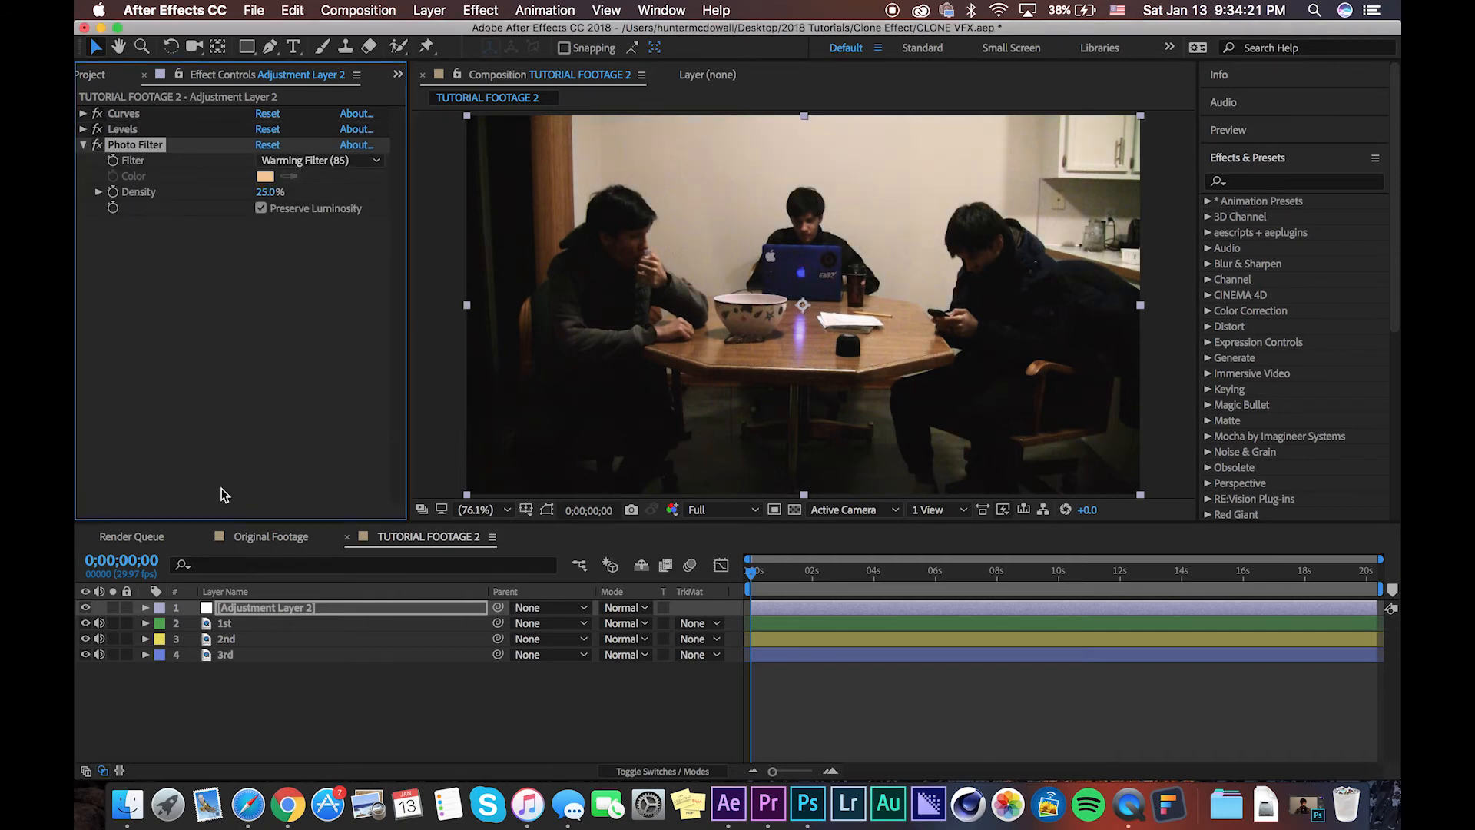
left_click(254, 538)
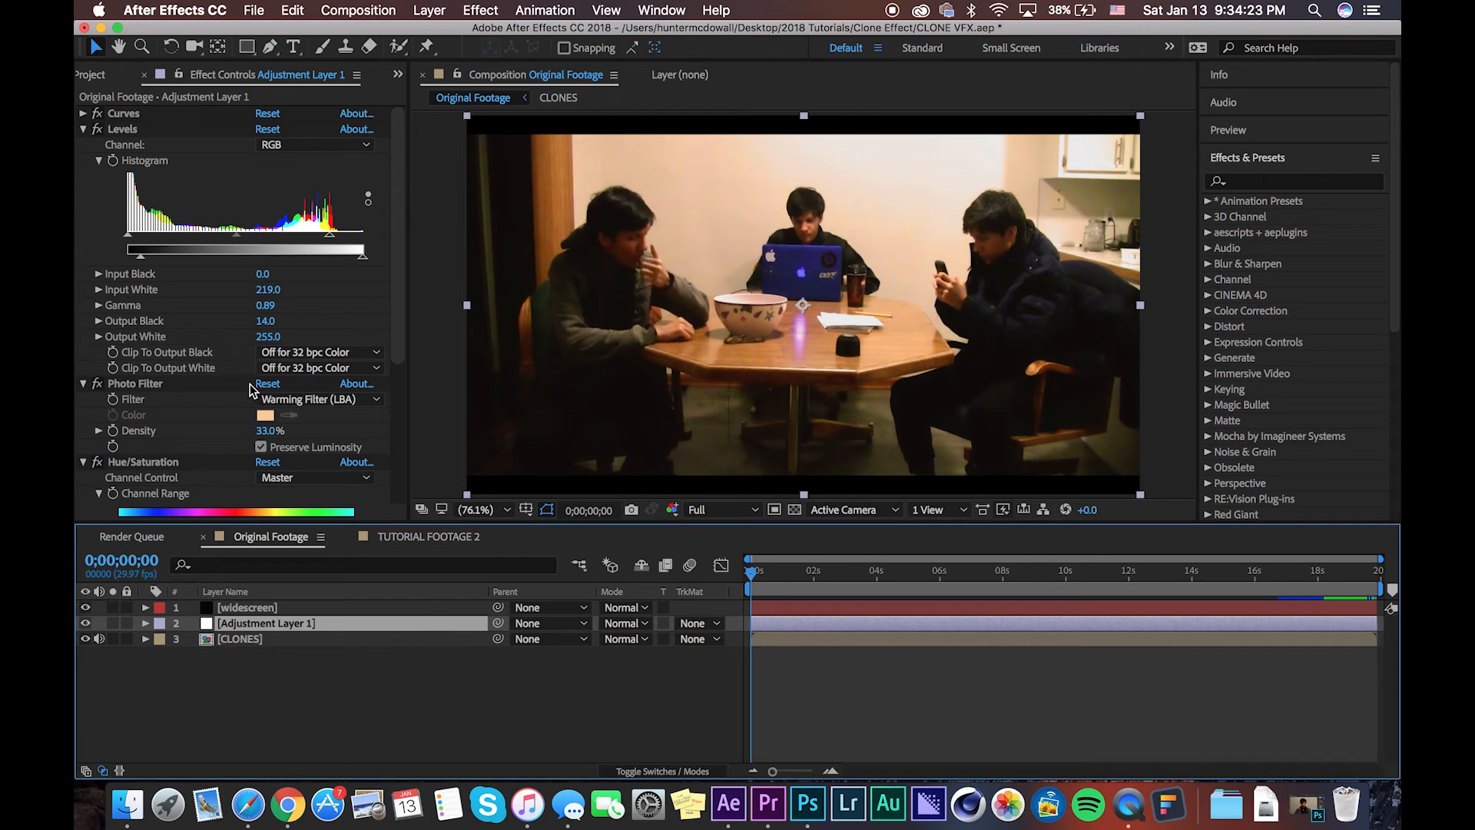
left_click(450, 538)
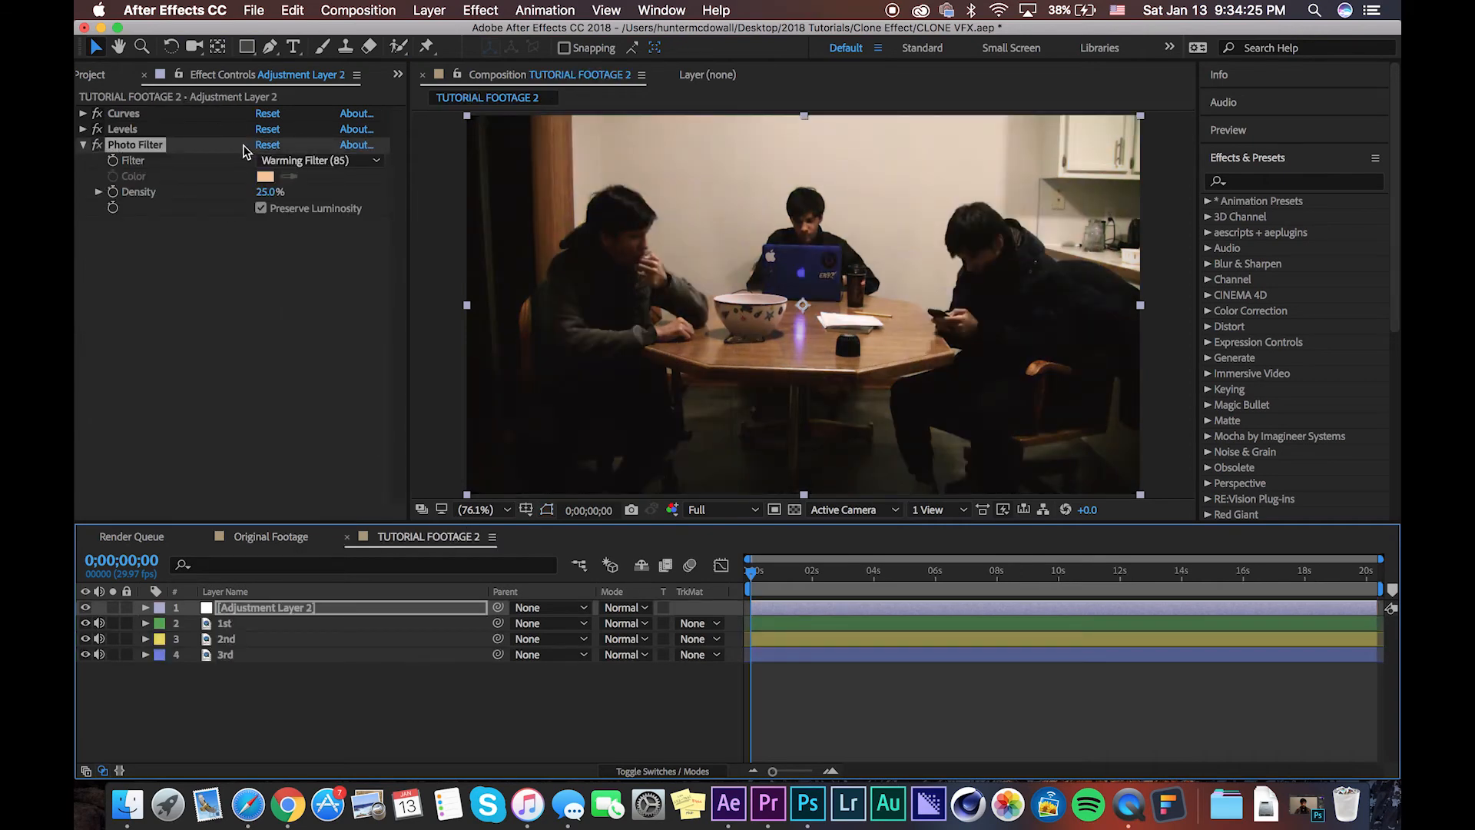
left_click_drag(263, 194, 269, 194)
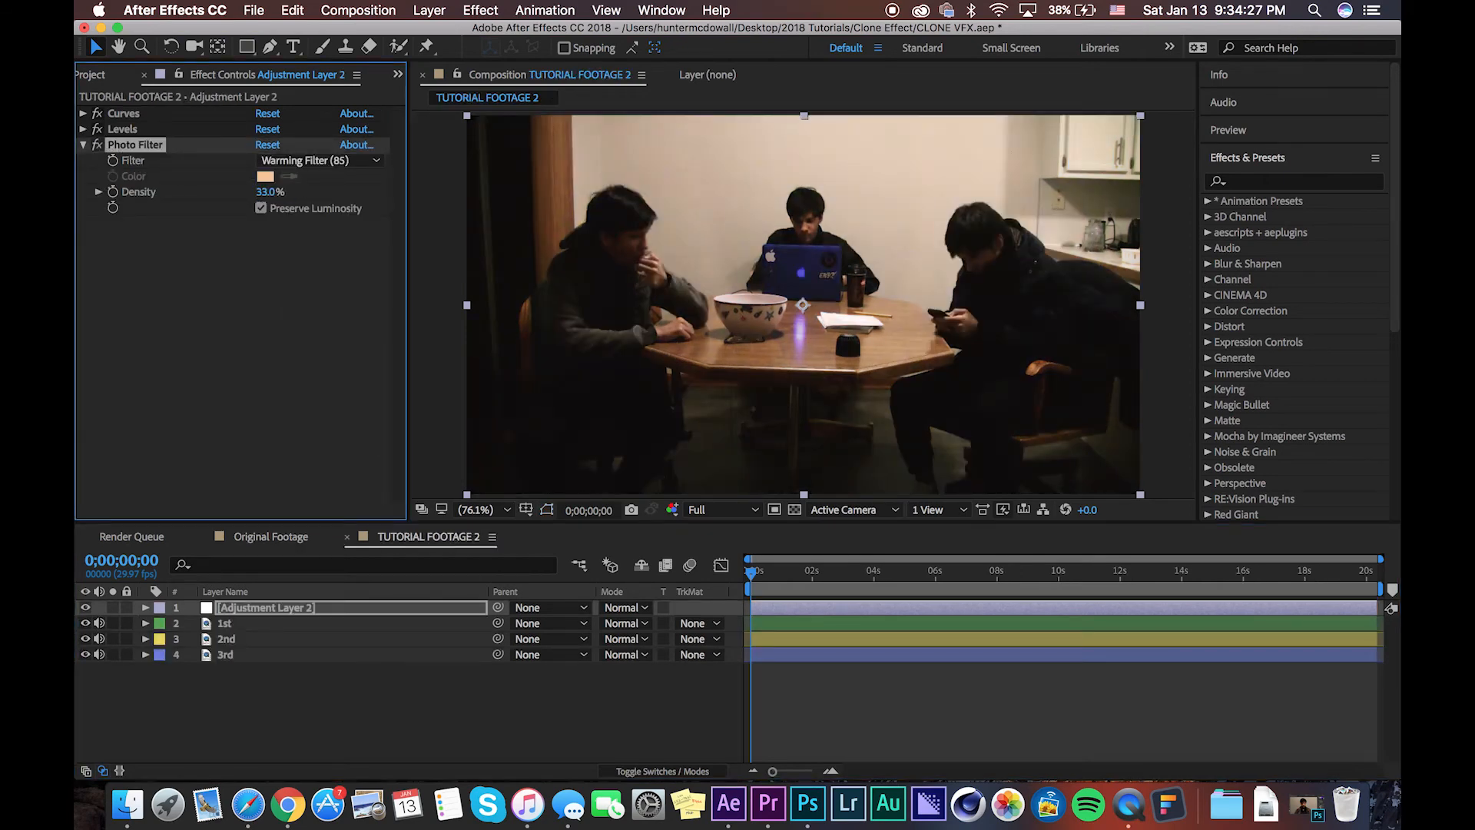
Step: Apply Hue/Saturation to the adjustment layer with master saturation 21 and master lightness -7, and collapse the effects
key("ctrl+space")
type("hu")
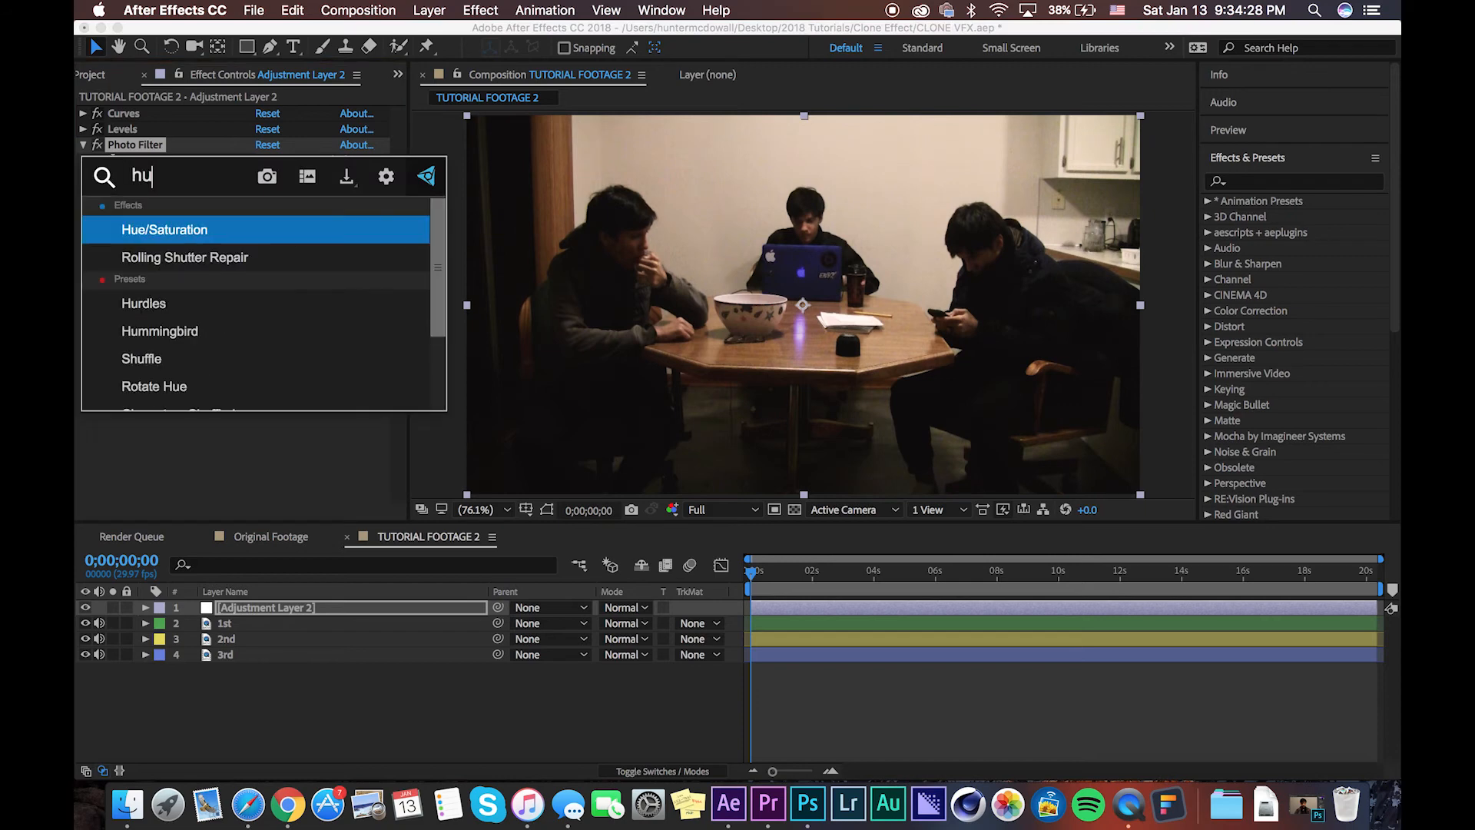
left_click(269, 233)
left_click_drag(248, 391, 240, 436)
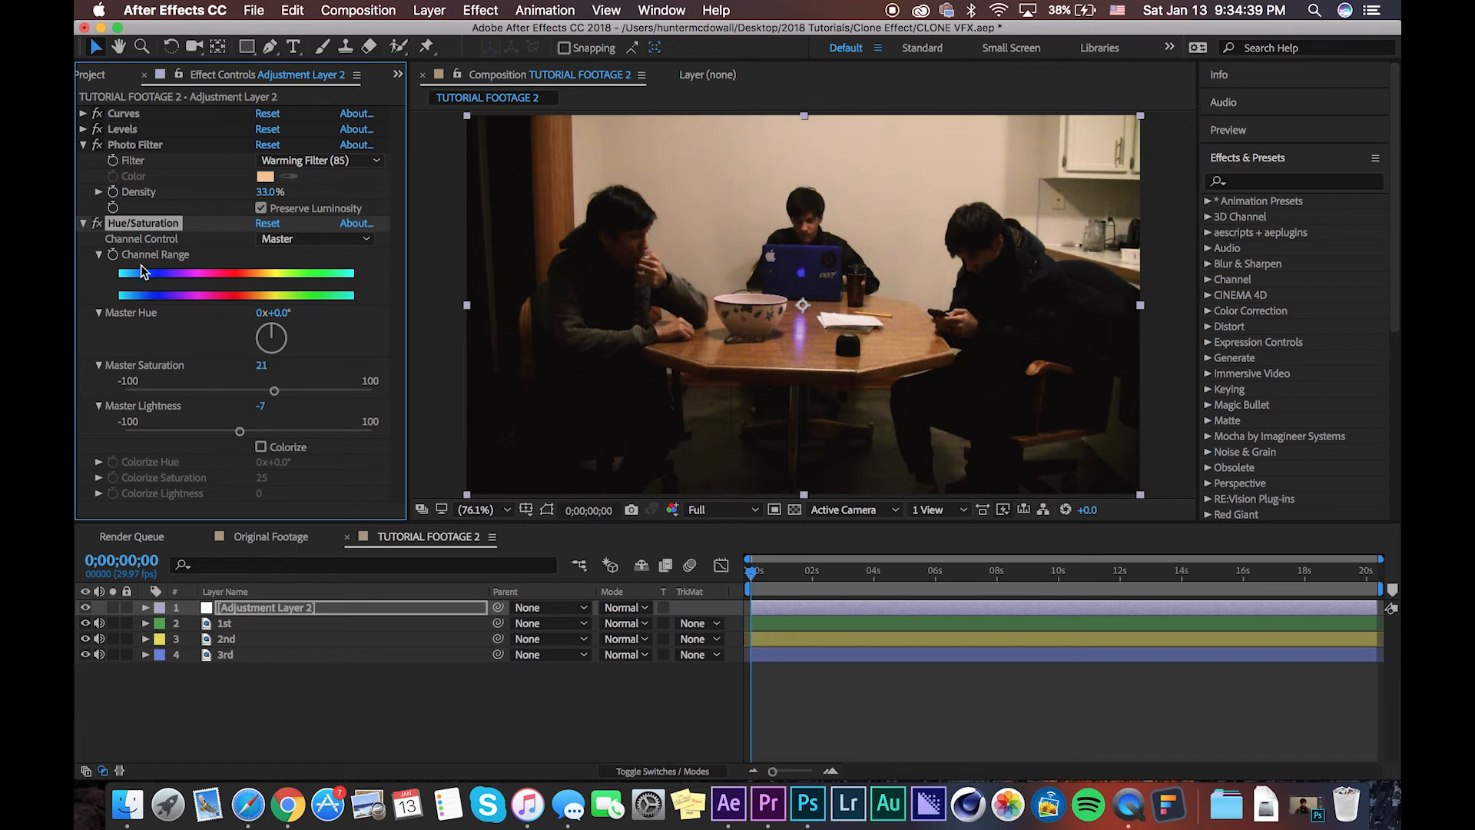
left_click(84, 223)
left_click(83, 145)
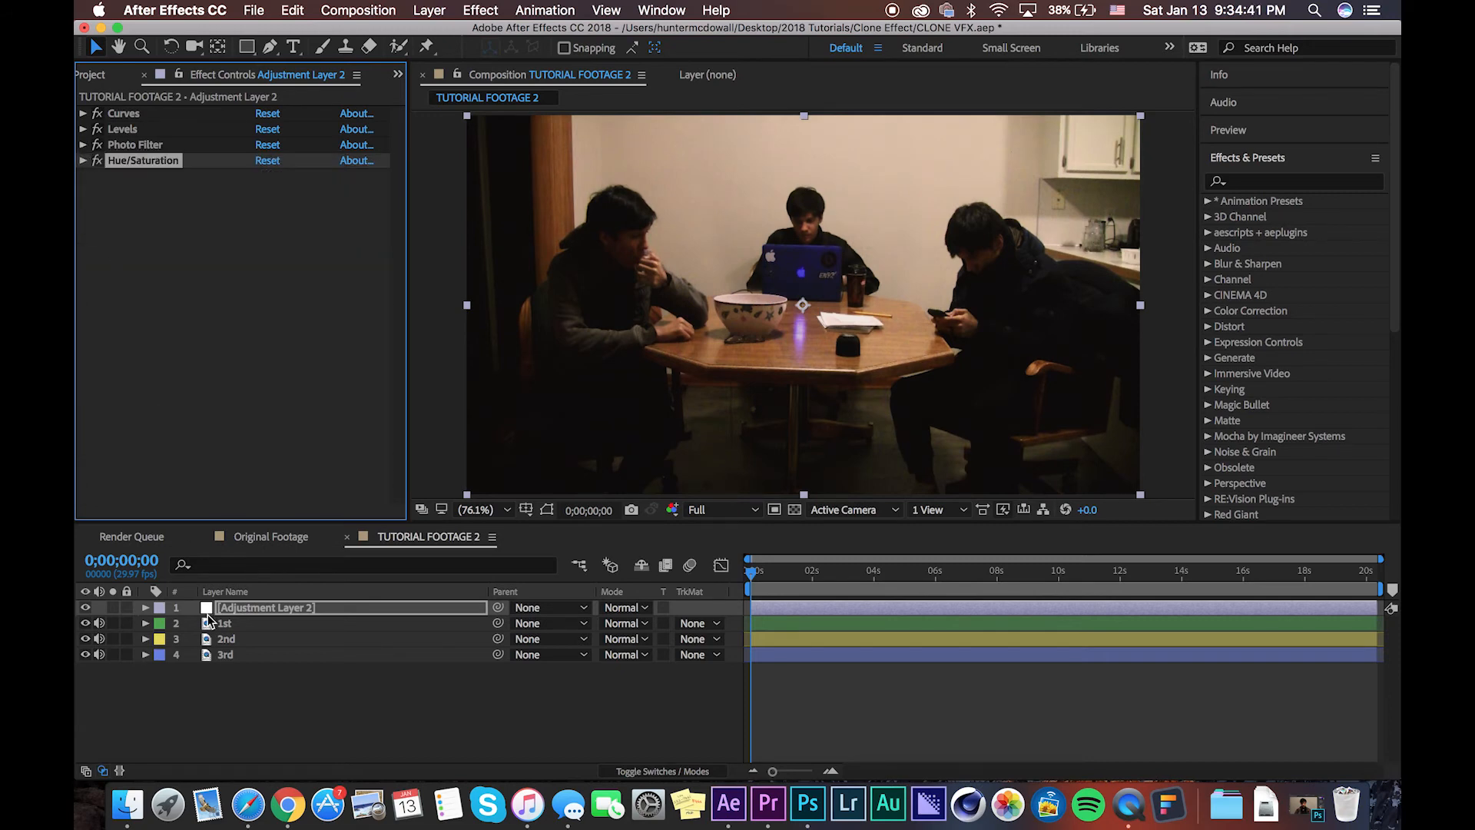
left_click(295, 719)
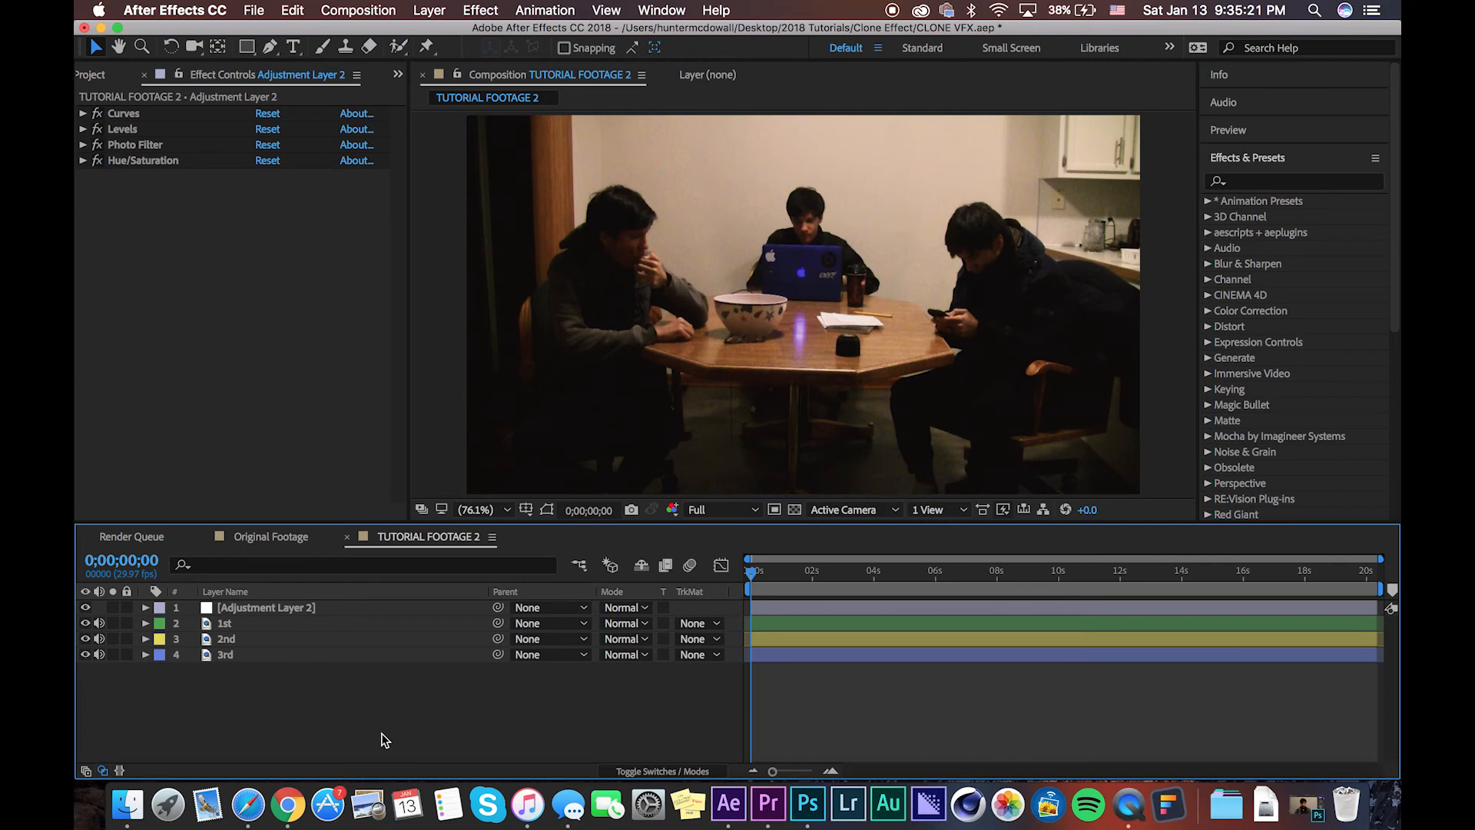
Step: Create a black 1920 x 1080 solid named Widescreen on top of all layers
key("super+y")
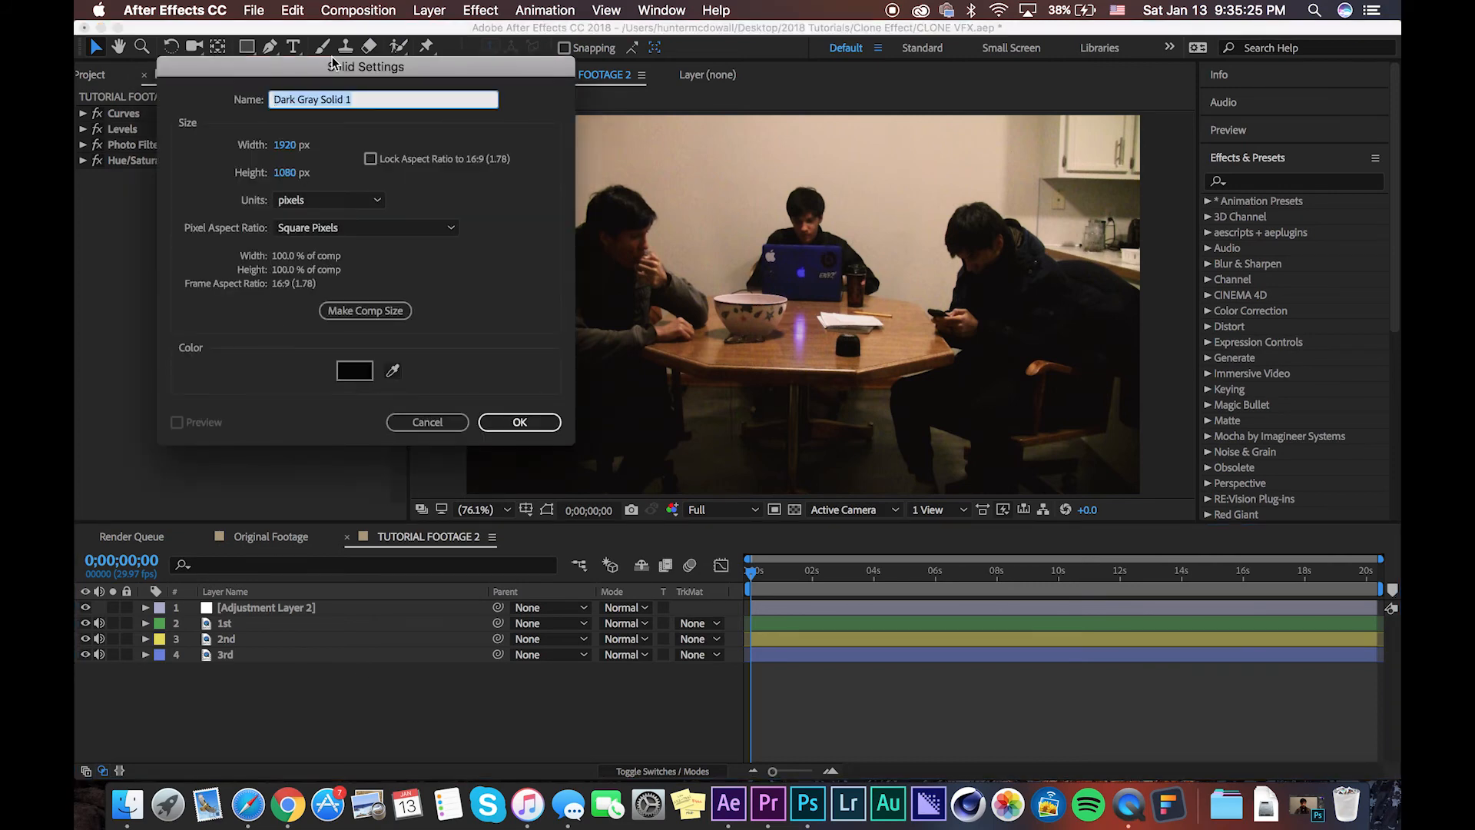
type("Wd")
key("BackSpace")
type("idescreen")
key("Return")
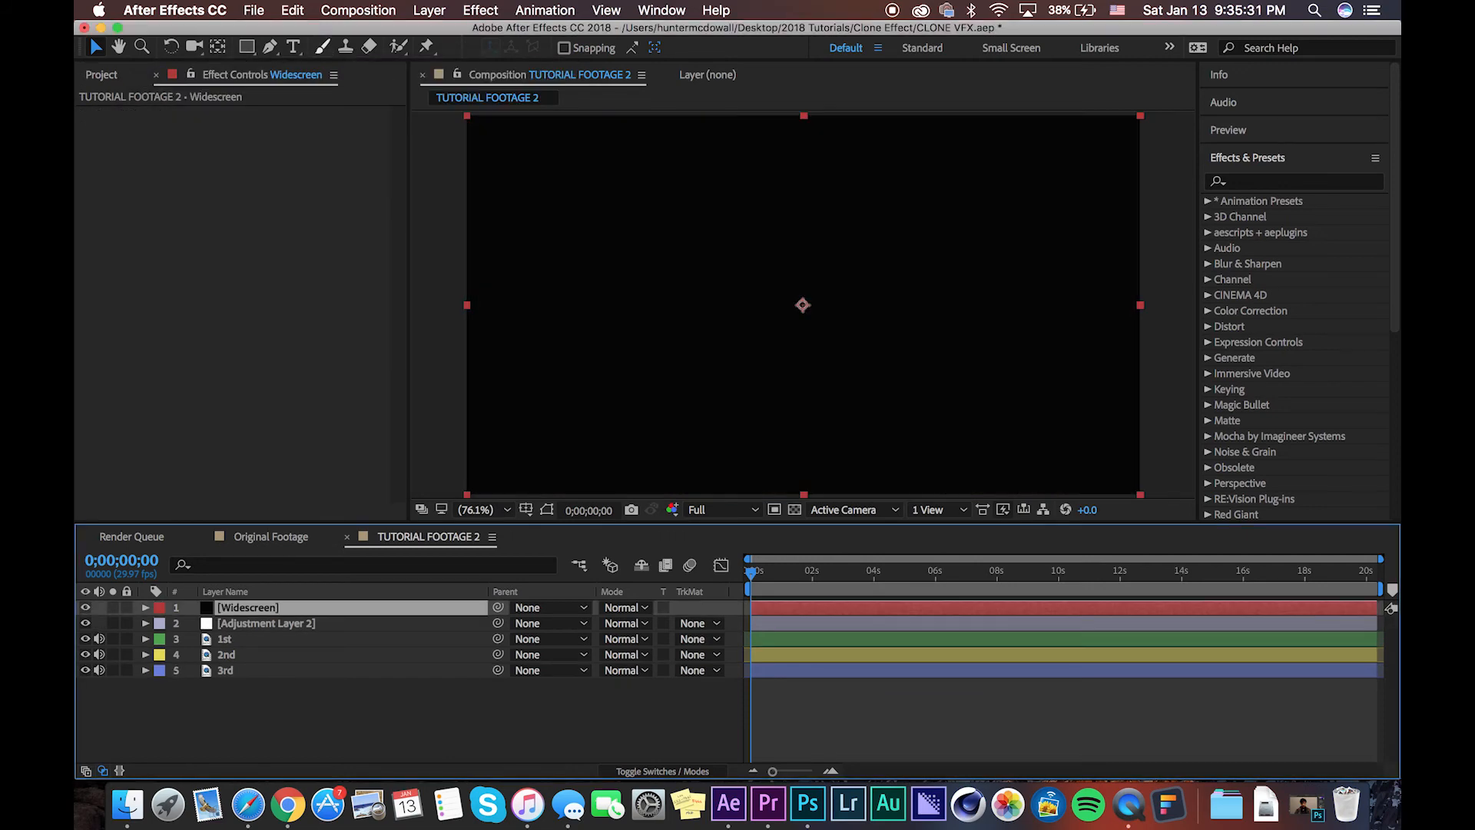
Step: Apply the WIDESCREEN EFFECT preset to the Widescreen solid and set the Grid border to 109.1
type("wid")
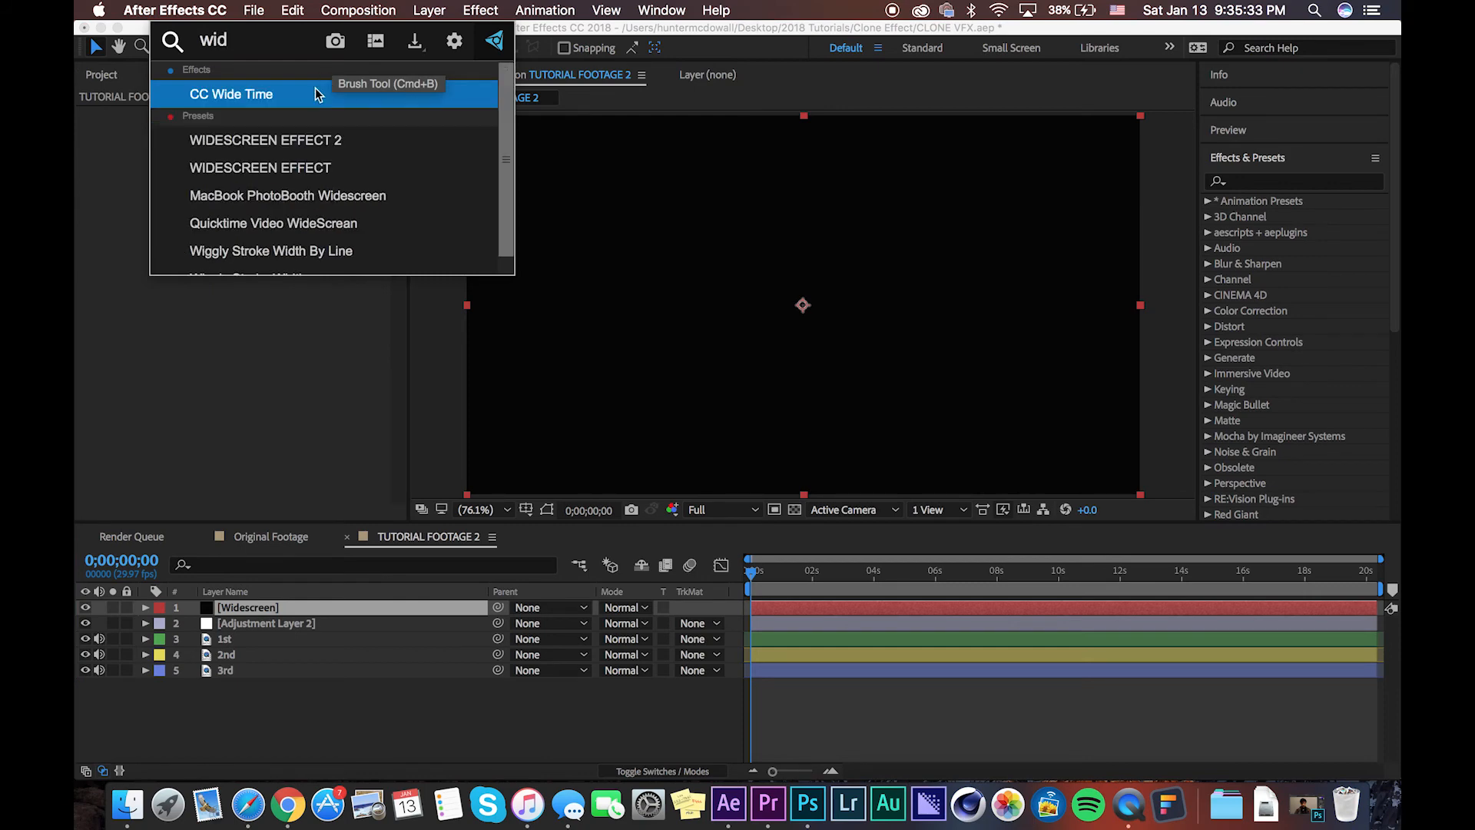
left_click(301, 173)
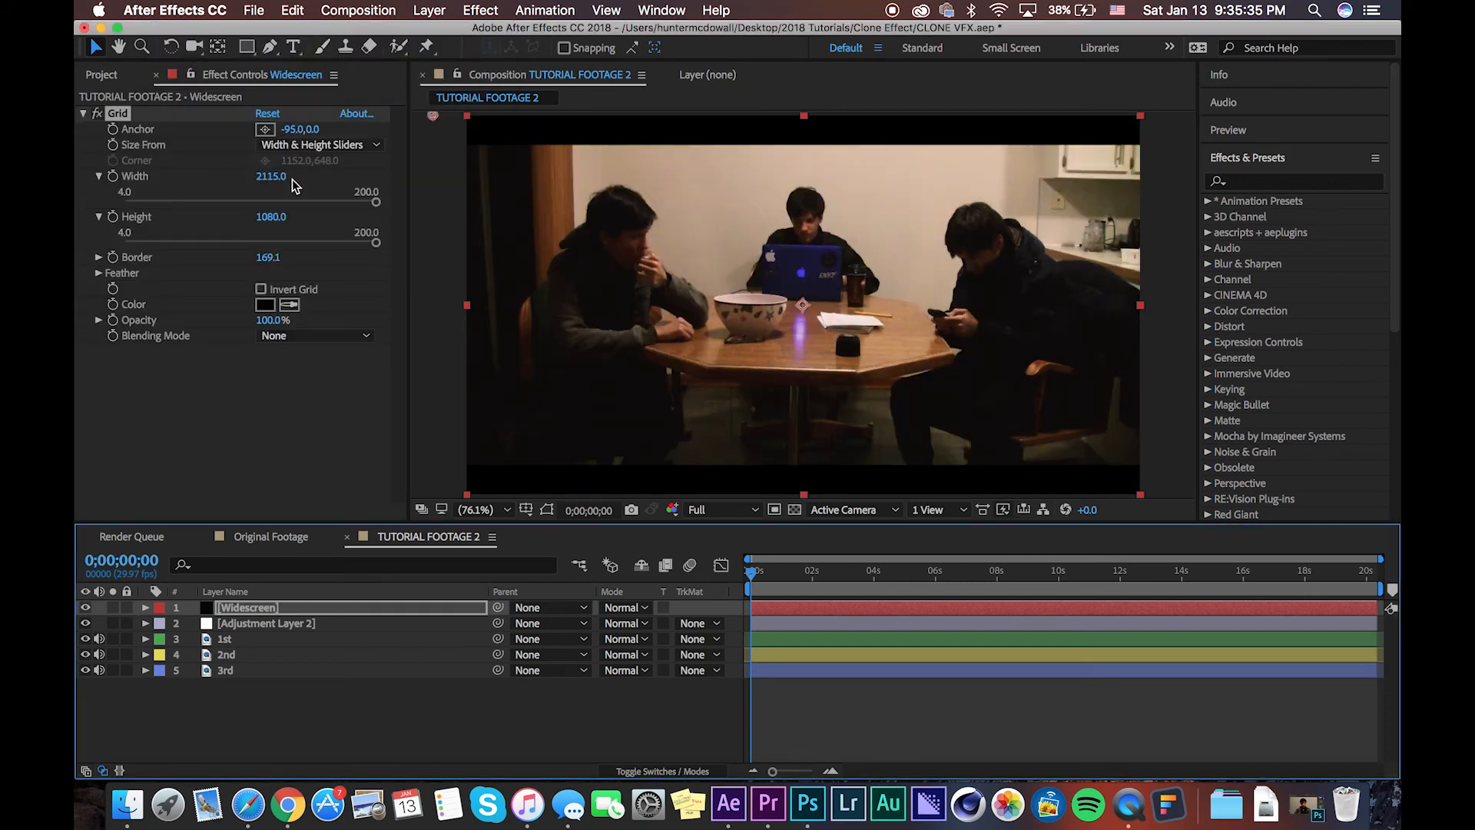
left_click(270, 257)
type("10")
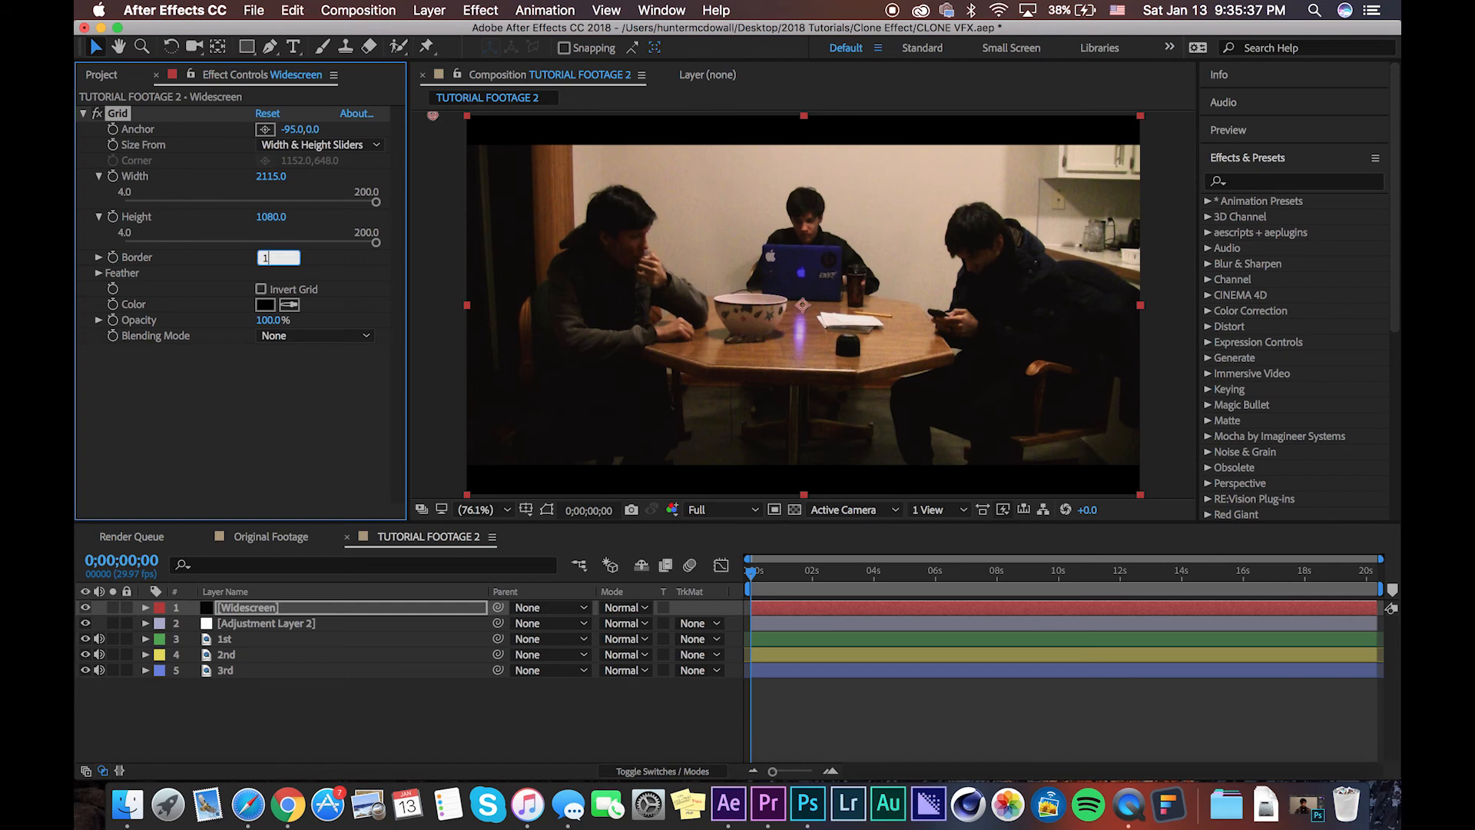
type("9.1")
key("Return")
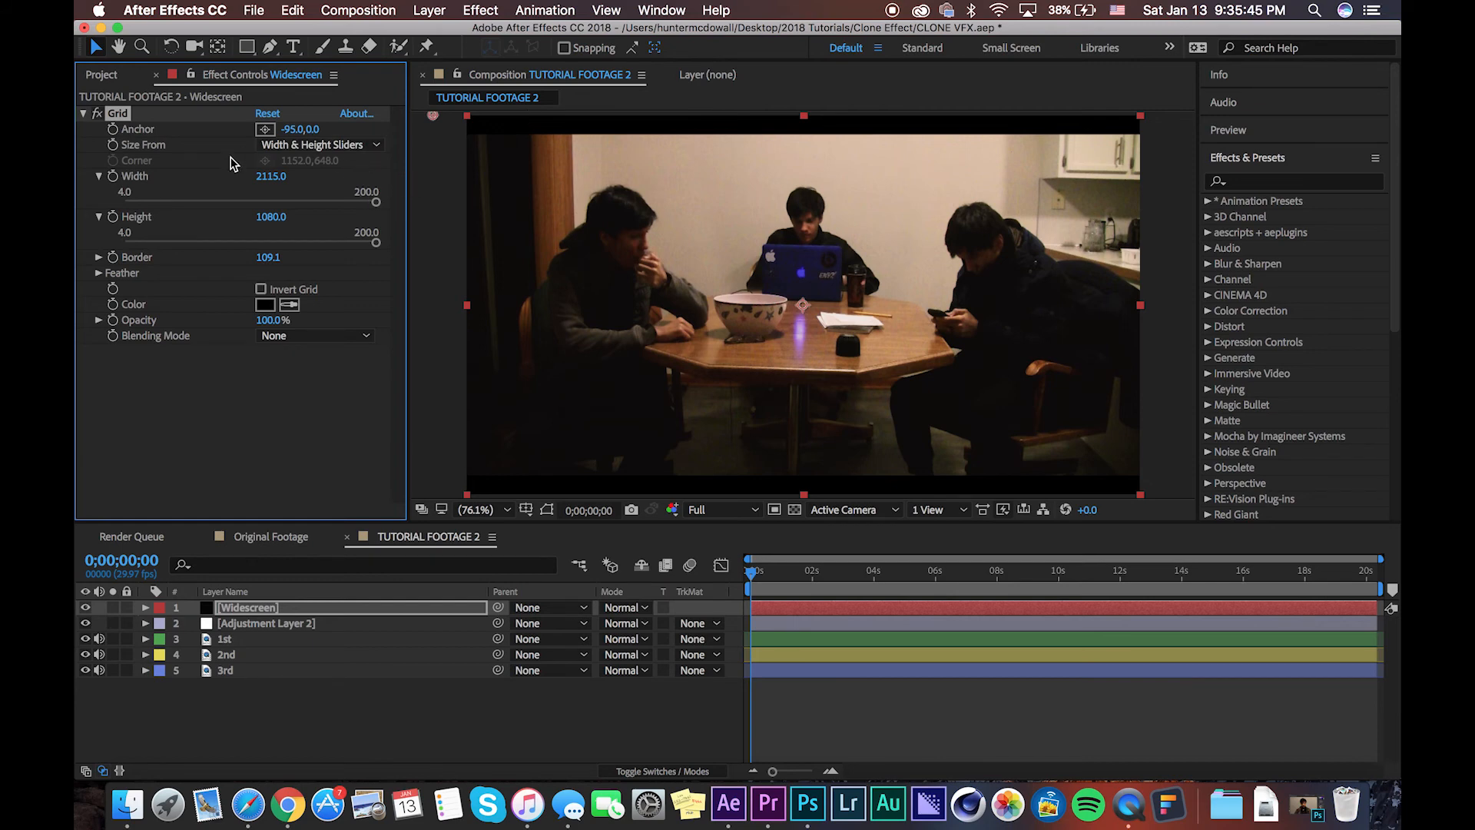
Step: Review the Grid effect's anchor, size method, width, height, border and color settings on the Widescreen solid
left_click(295, 131)
key("Return")
left_click(315, 131)
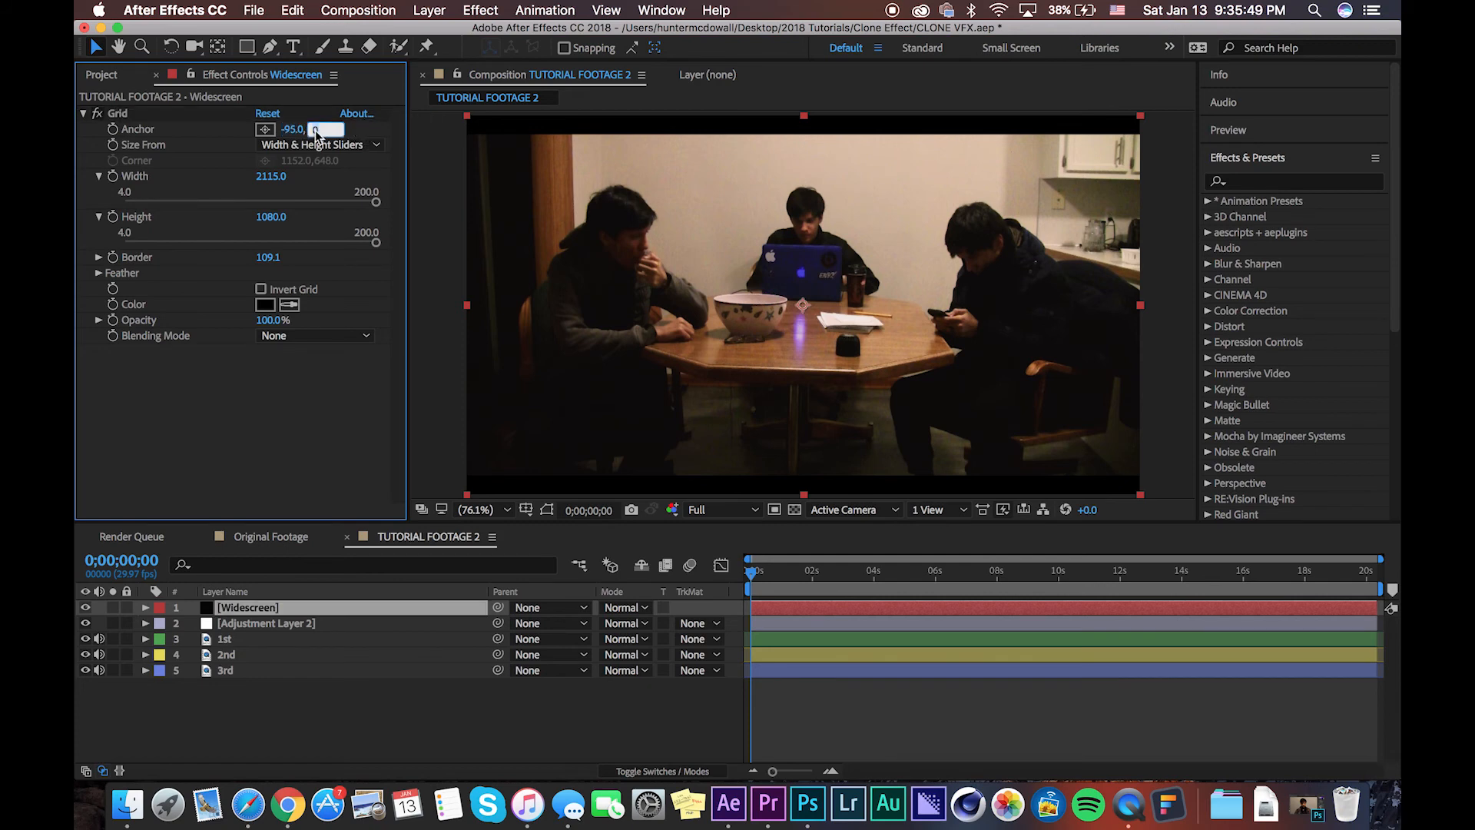
key("Return")
left_click(338, 145)
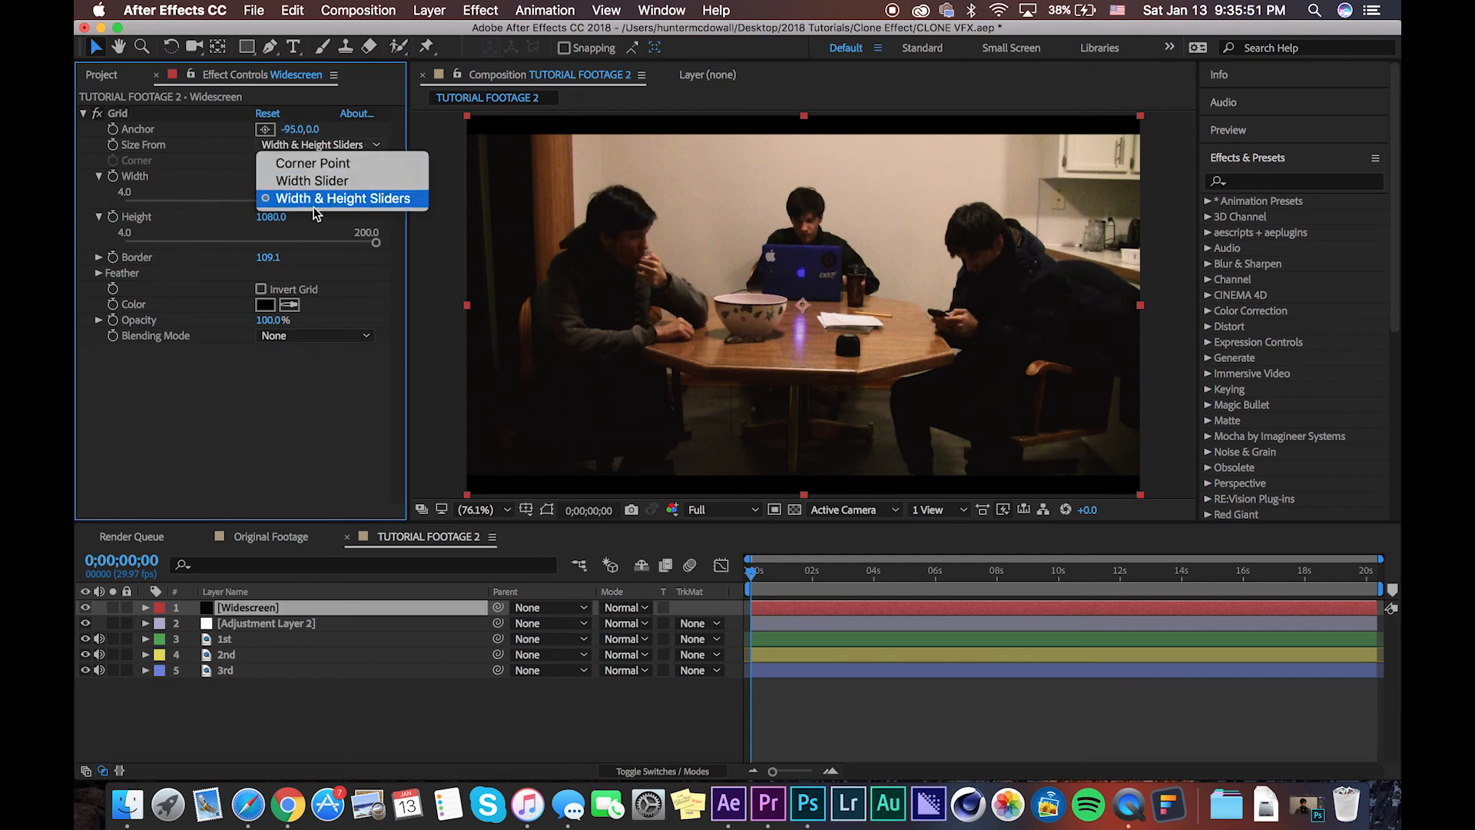
left_click(190, 179)
left_click(272, 177)
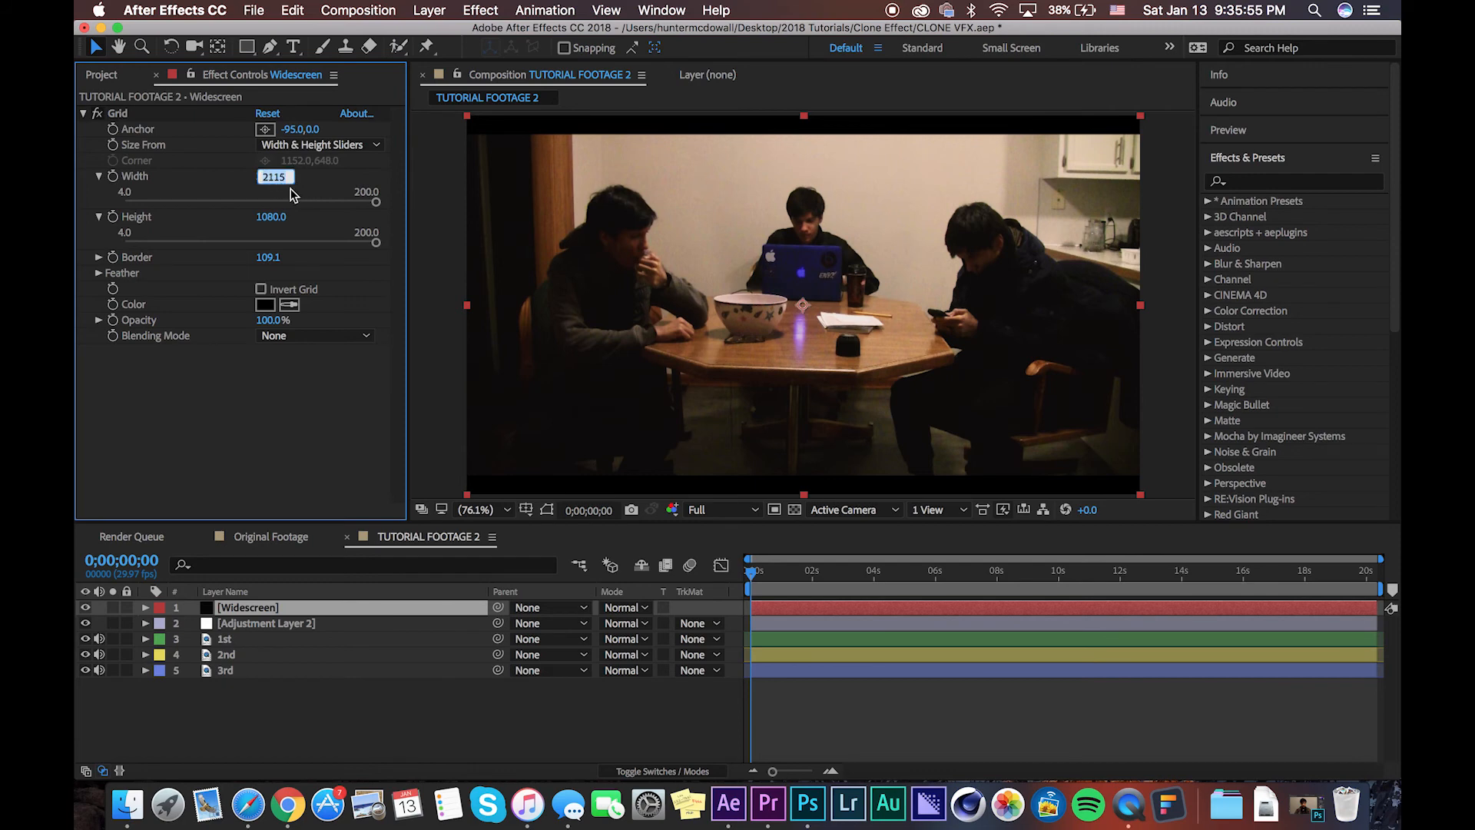
left_click(277, 217)
left_click(235, 233)
left_click(265, 259)
left_click(236, 267)
left_click(269, 306)
left_click_drag(604, 528, 492, 749)
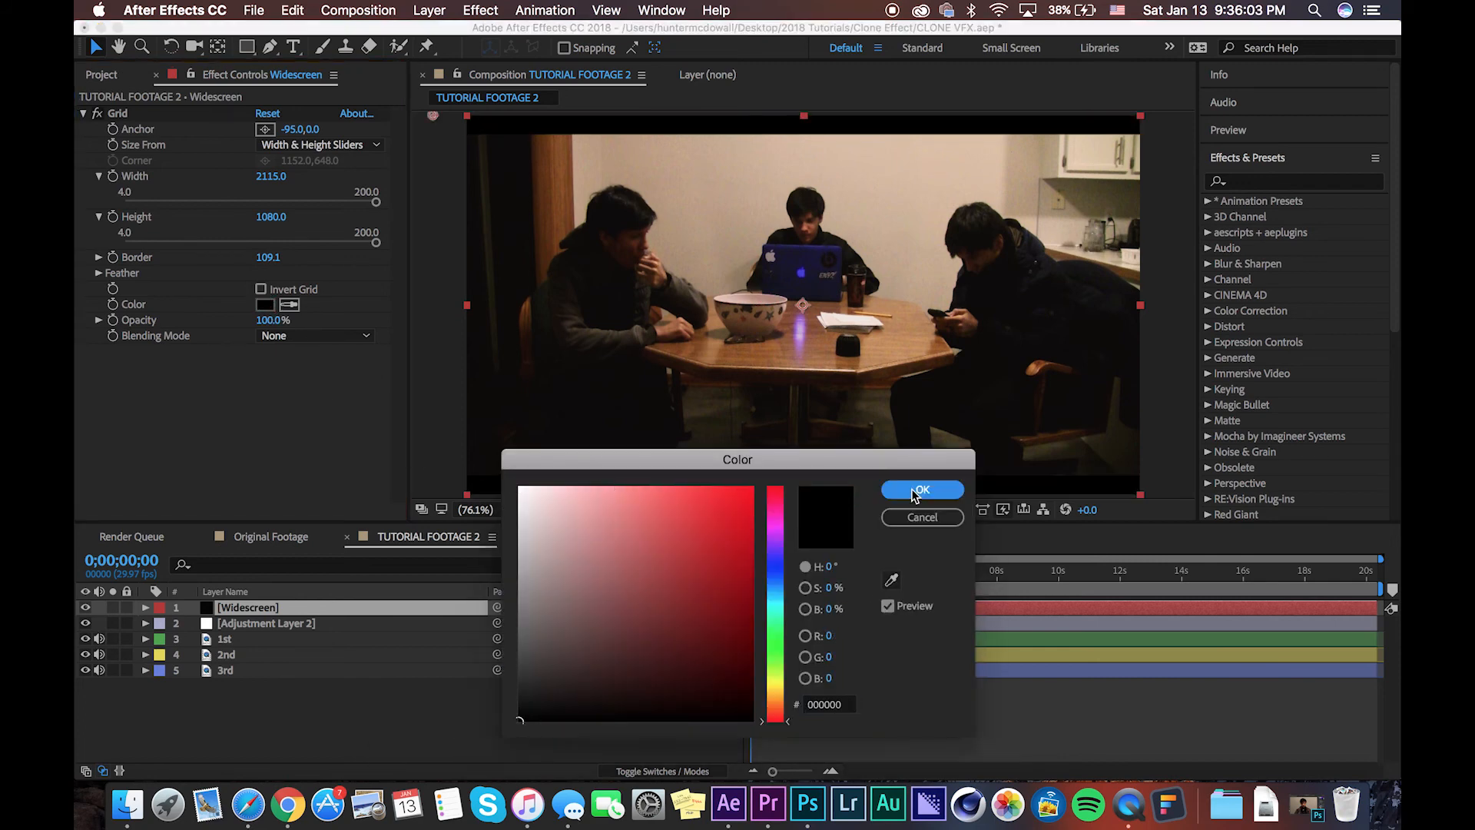
left_click(918, 491)
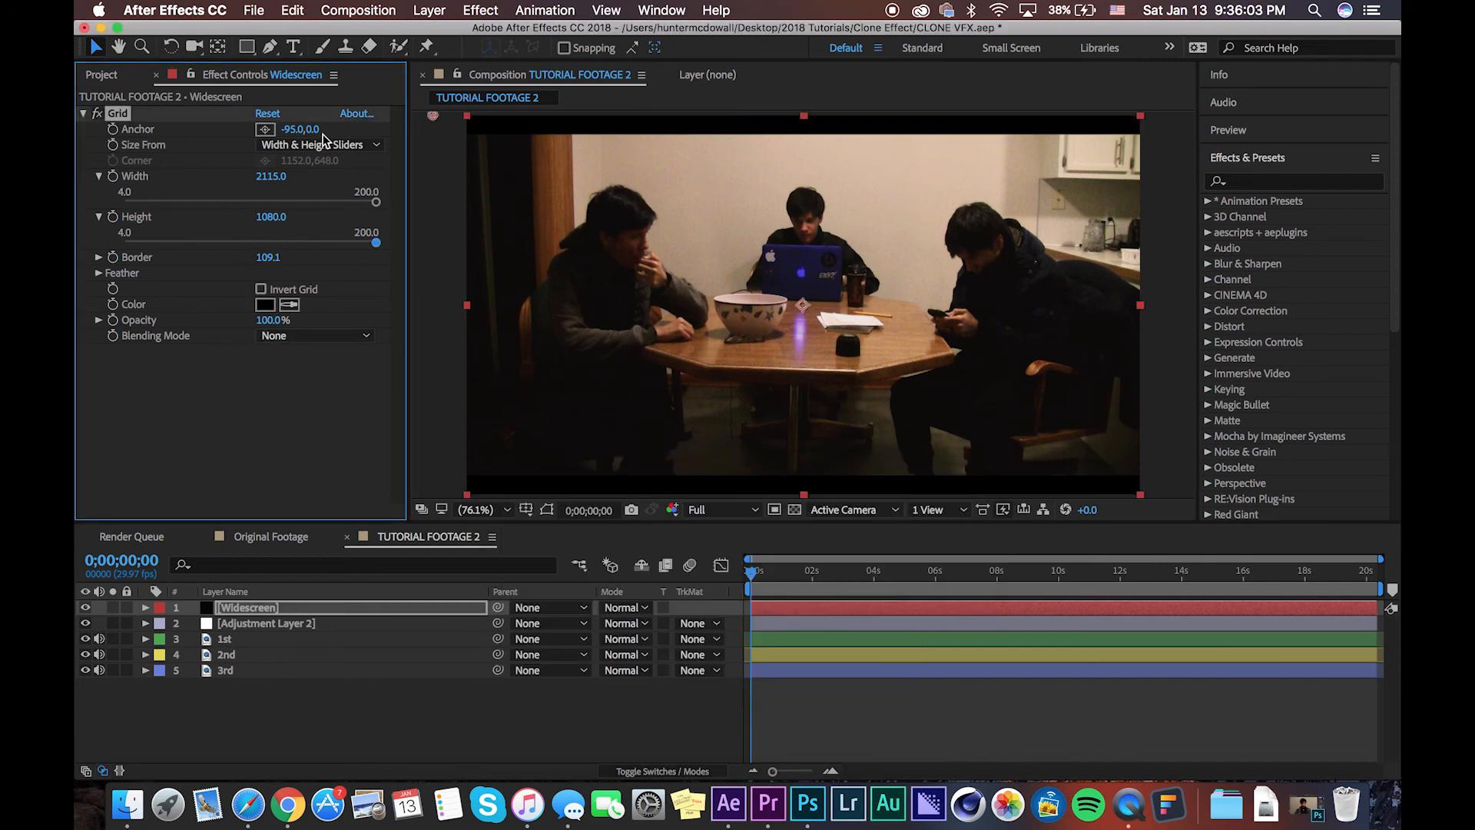
Step: Add the TUTORIAL FOOTAGE 2 composition to the render queue and set its QuickTime output to the H.264 video codec
left_click(328, 8)
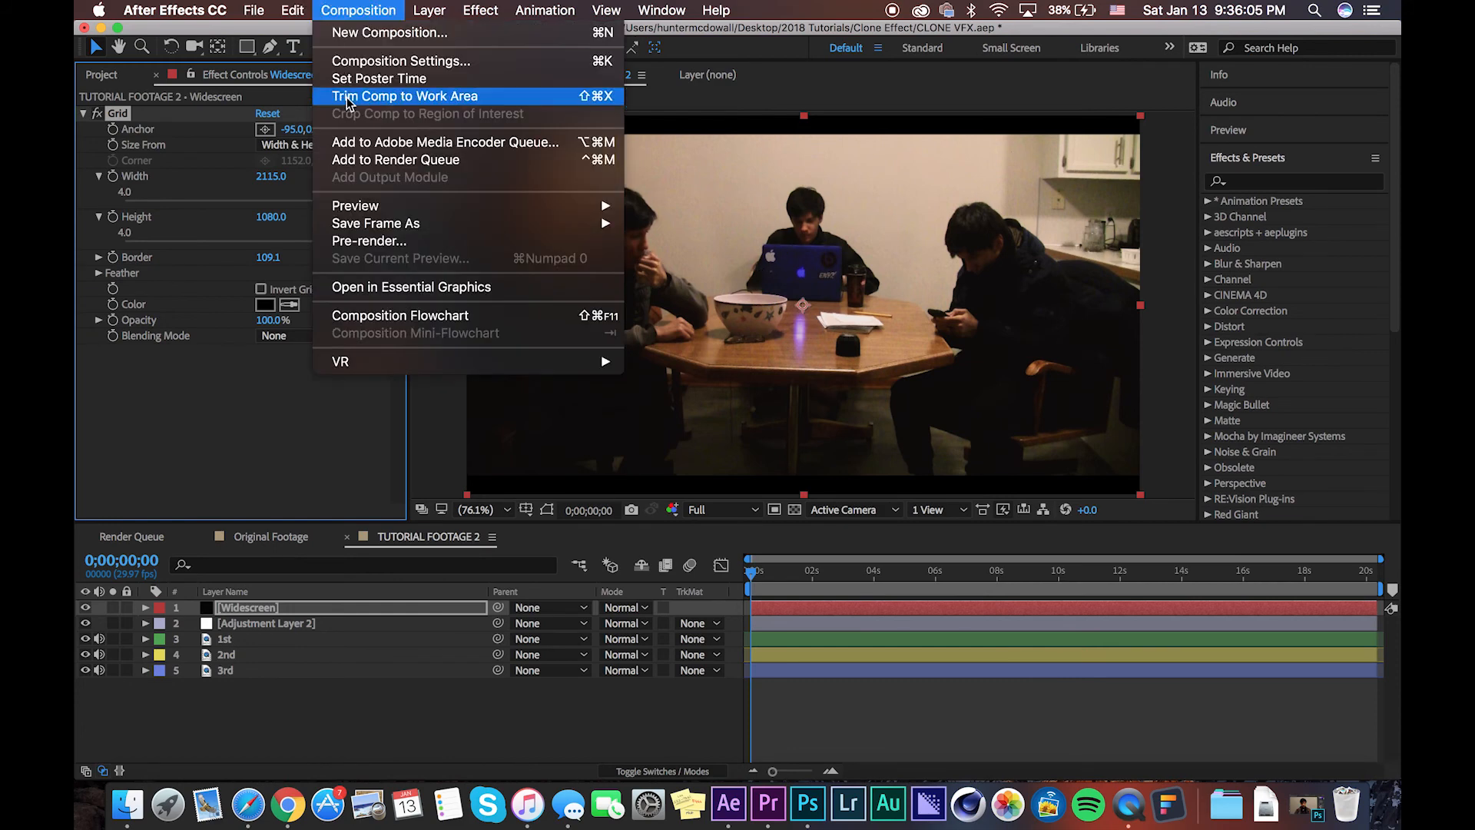
left_click(376, 168)
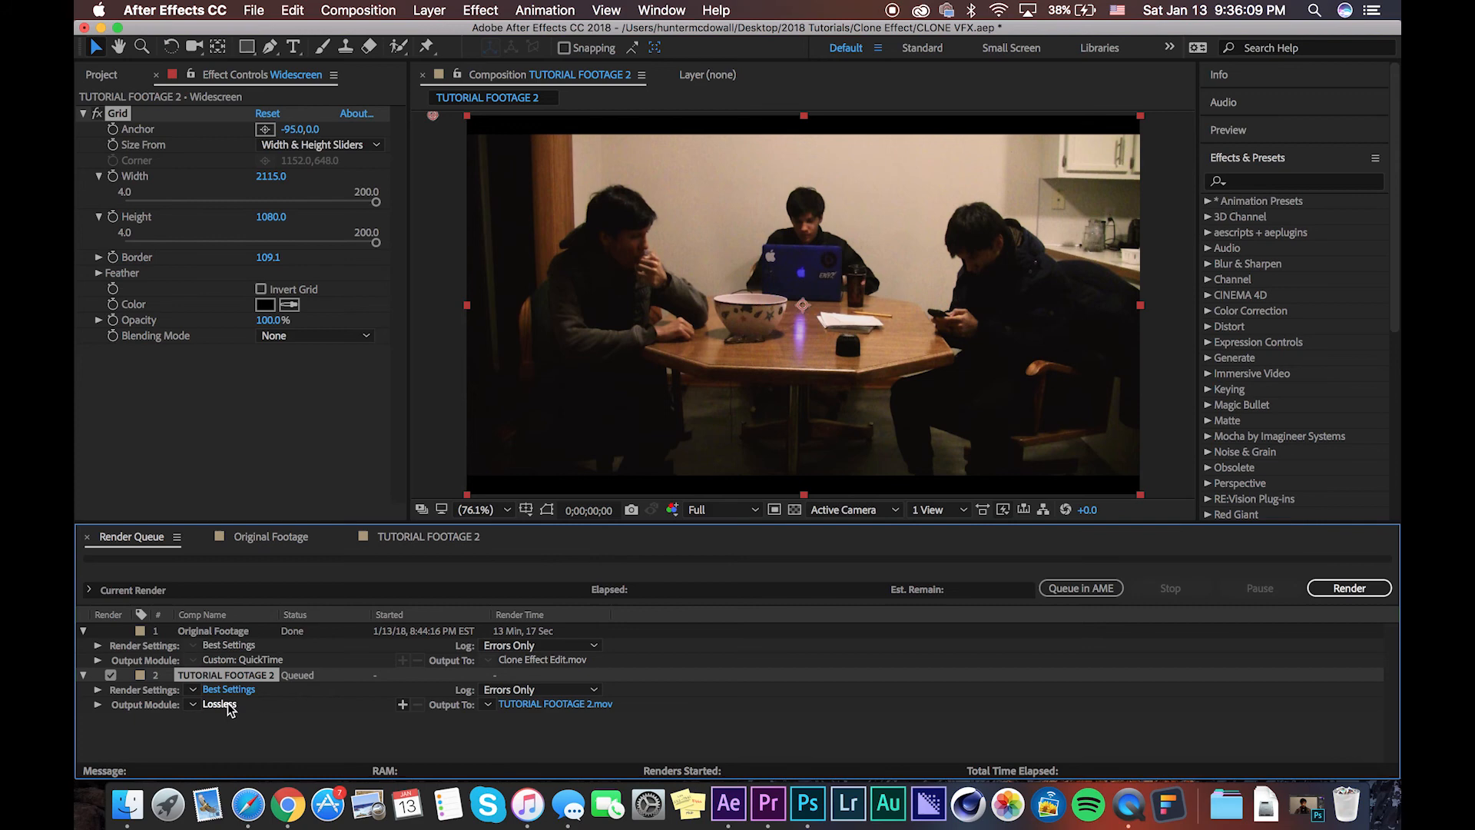
left_click(219, 705)
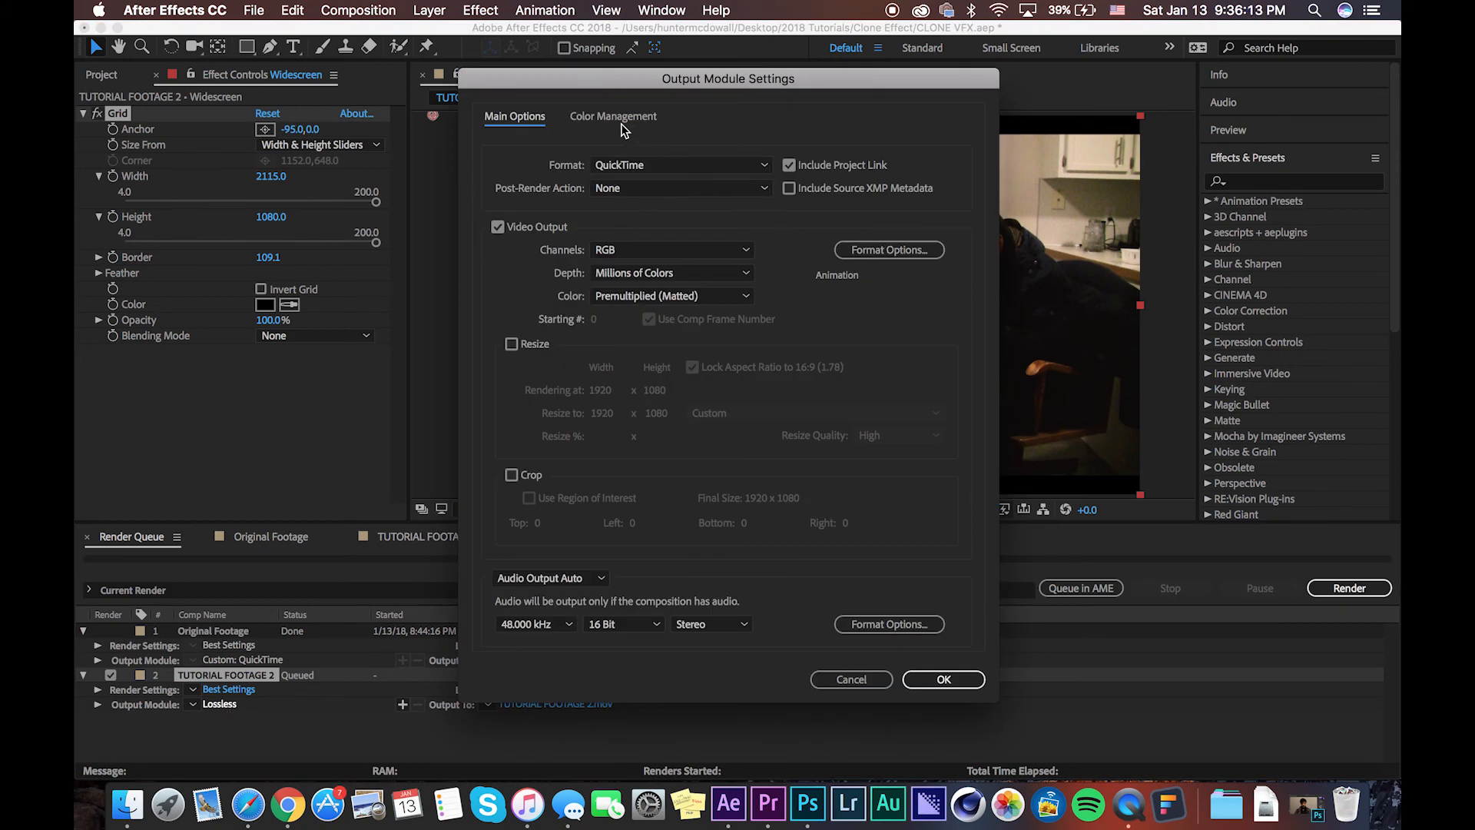
left_click(639, 163)
left_click(641, 160)
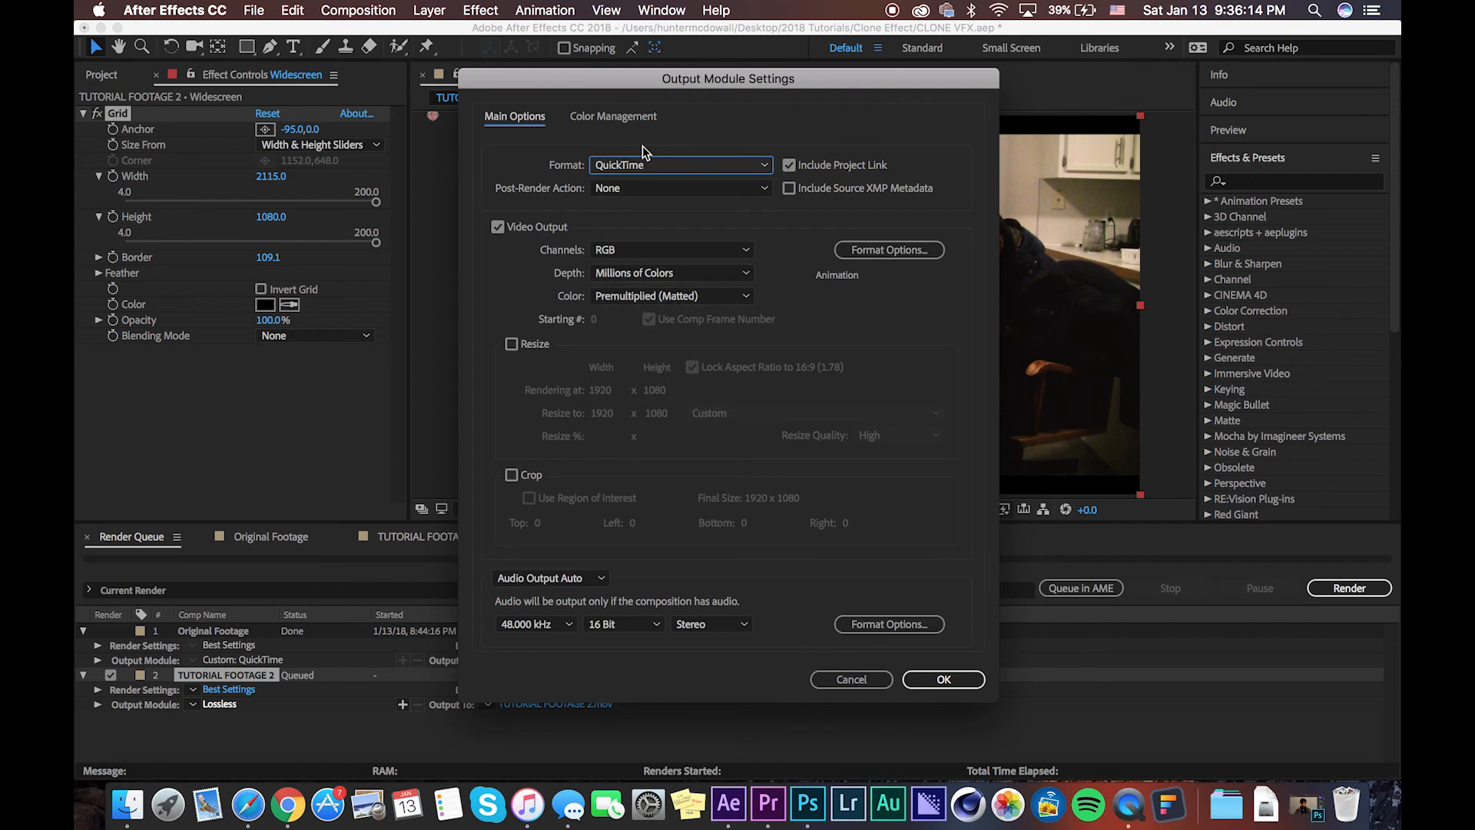
left_click(883, 252)
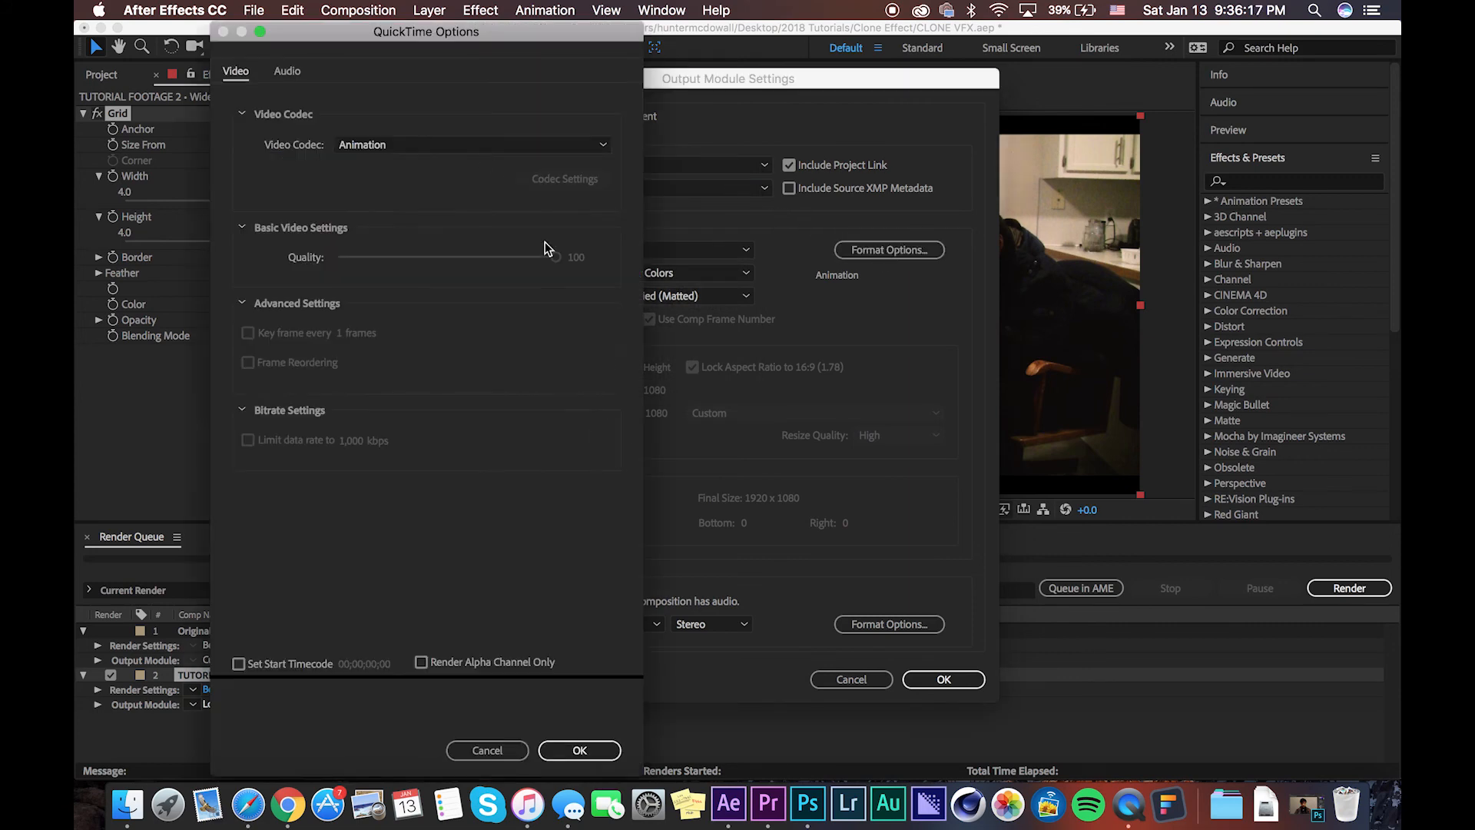
left_click(510, 149)
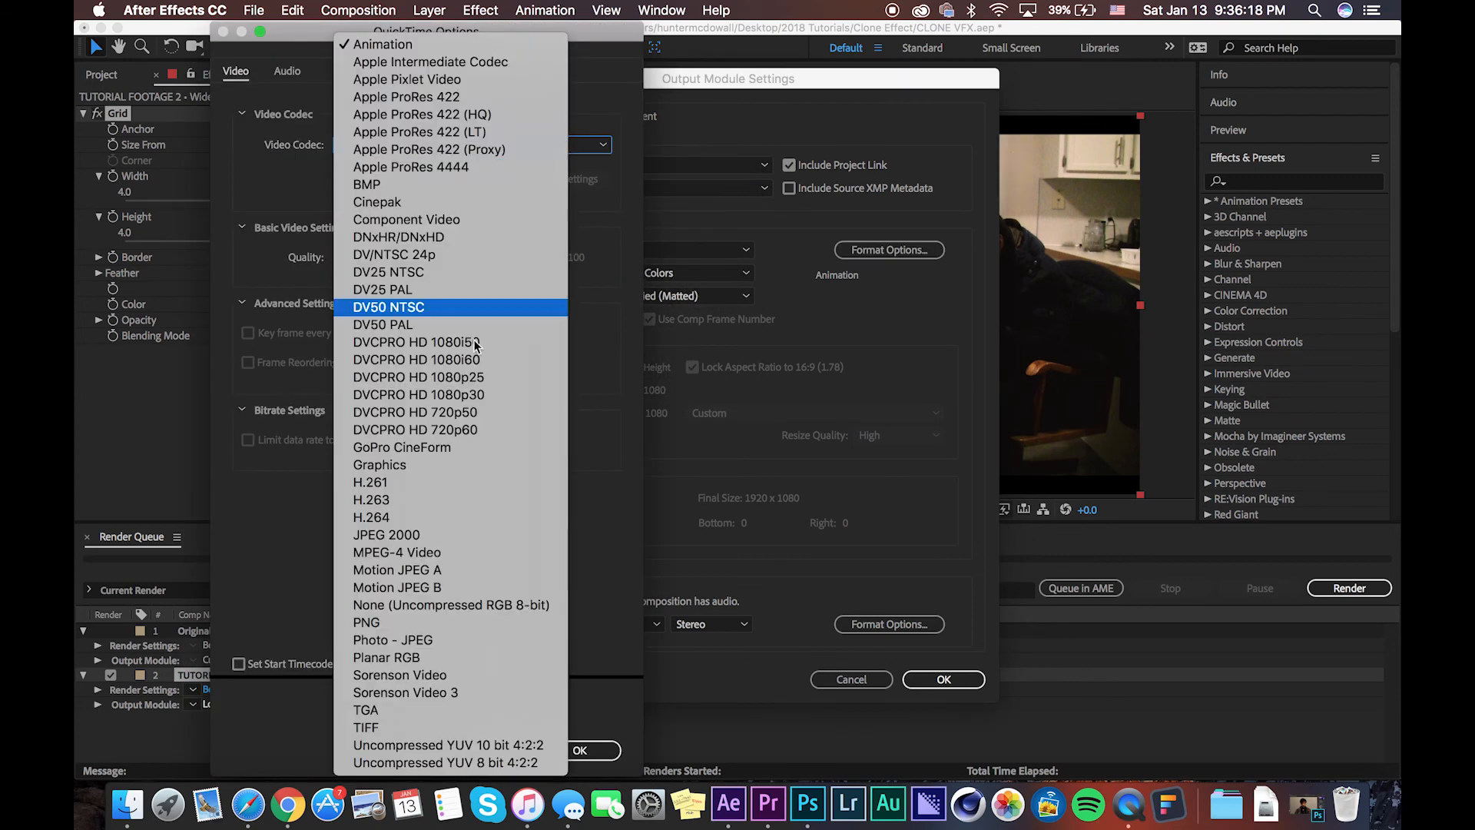
left_click(431, 523)
left_click(587, 753)
left_click(945, 680)
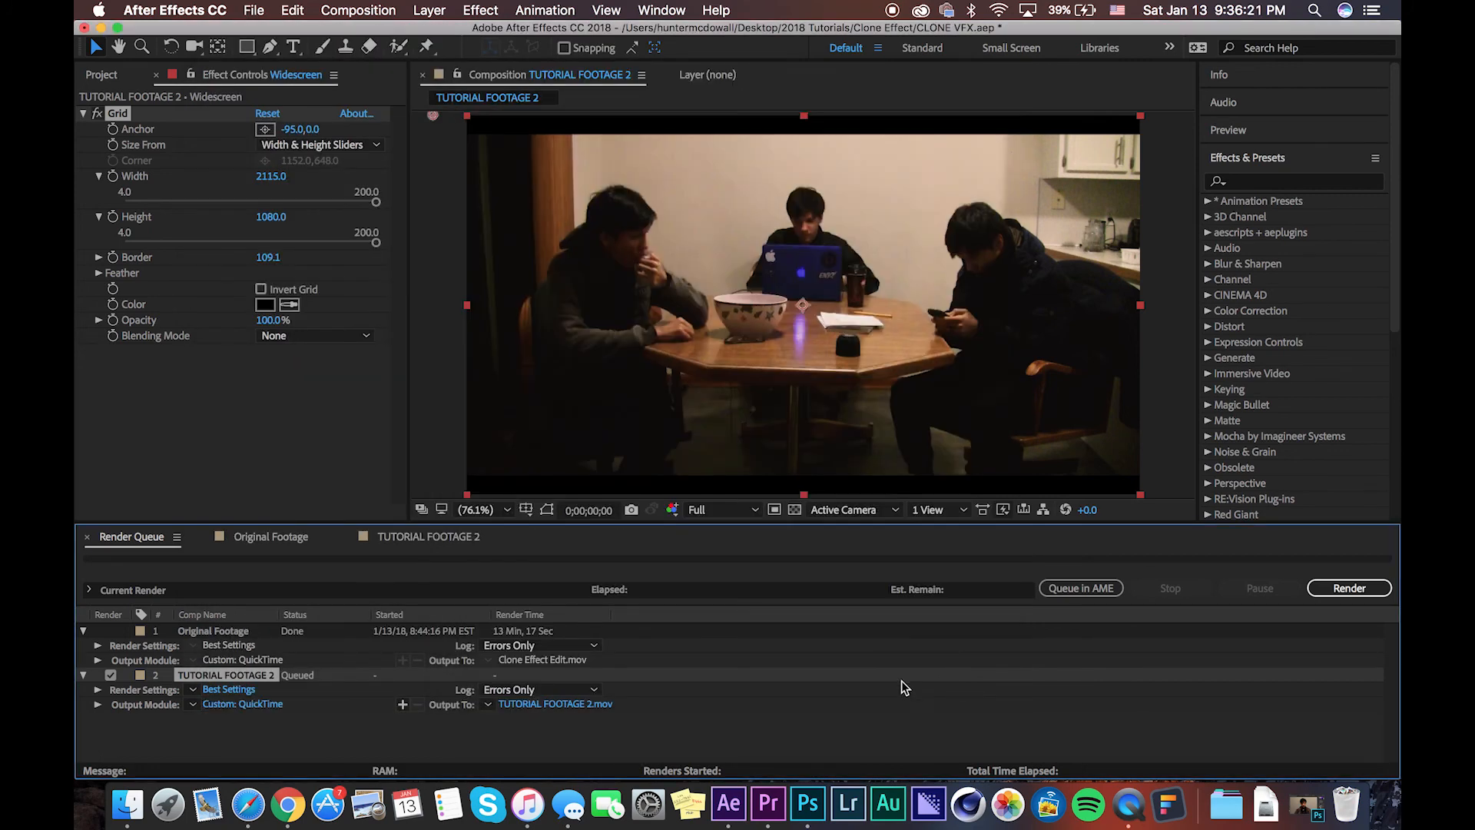
Step: Check the output file name and save folder of the queued TUTORIAL FOOTAGE 2 render
left_click(540, 705)
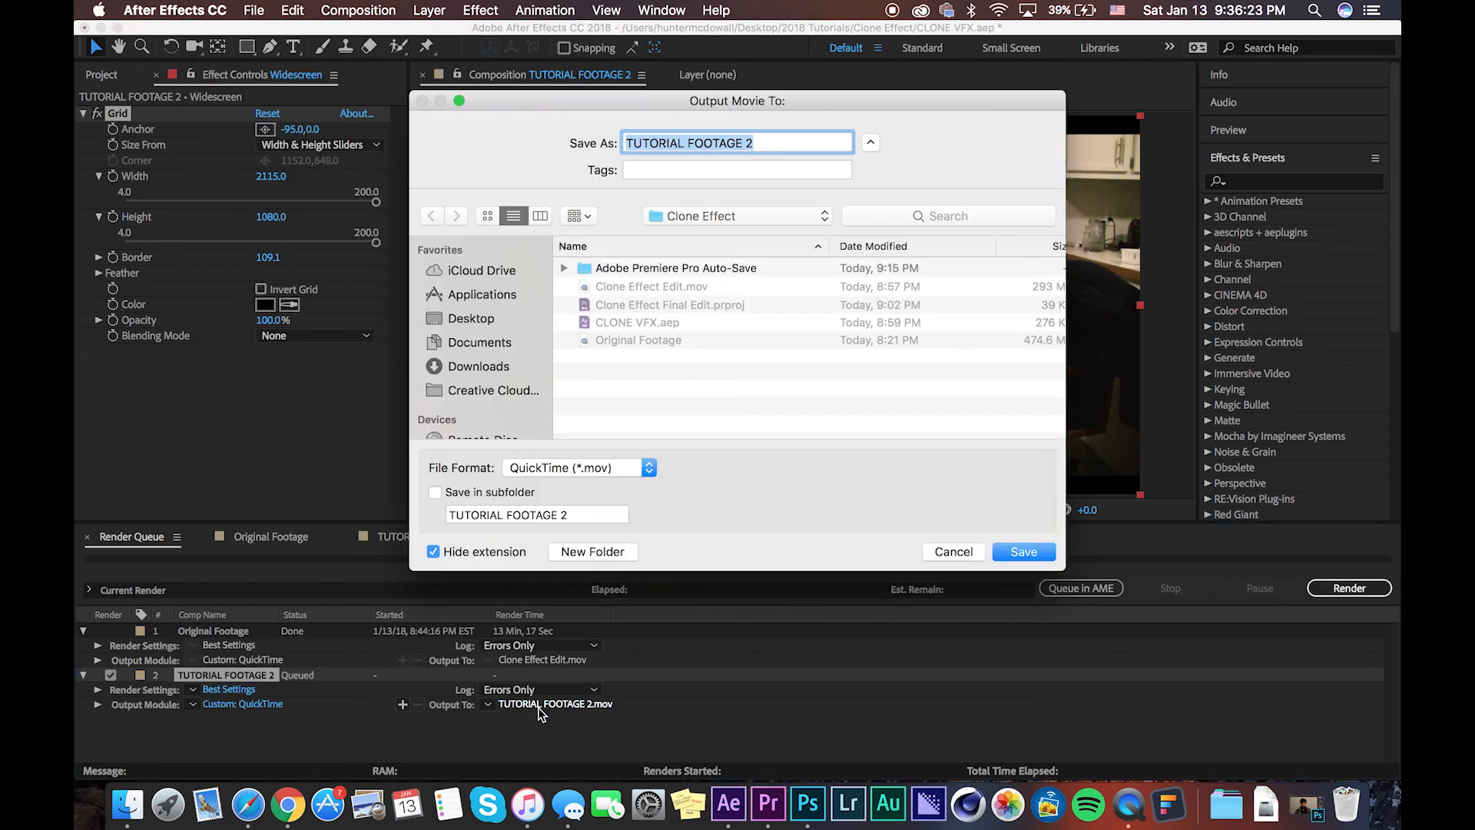
left_click(752, 143)
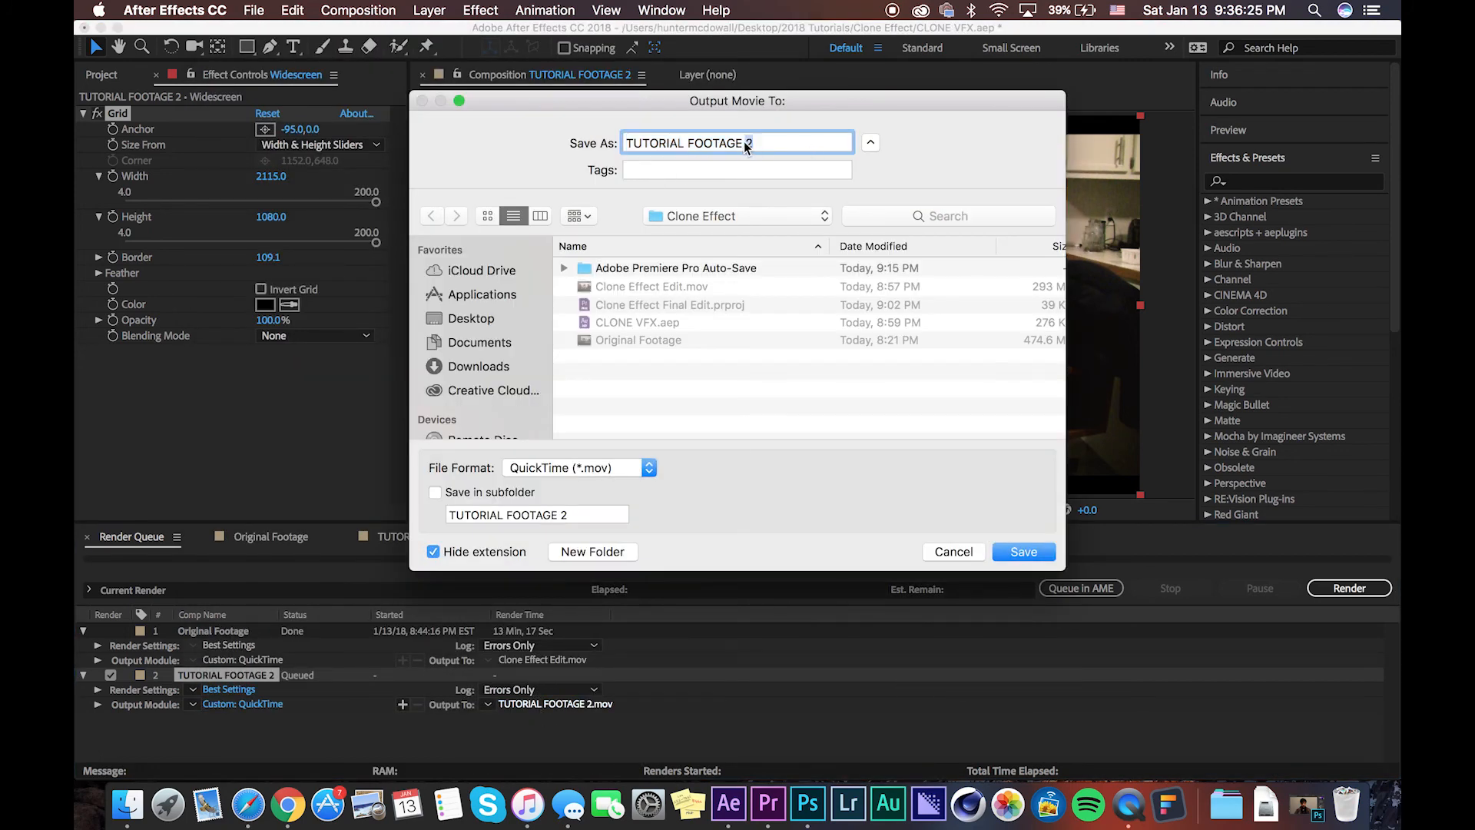
left_click_drag(743, 141, 570, 148)
left_click(965, 552)
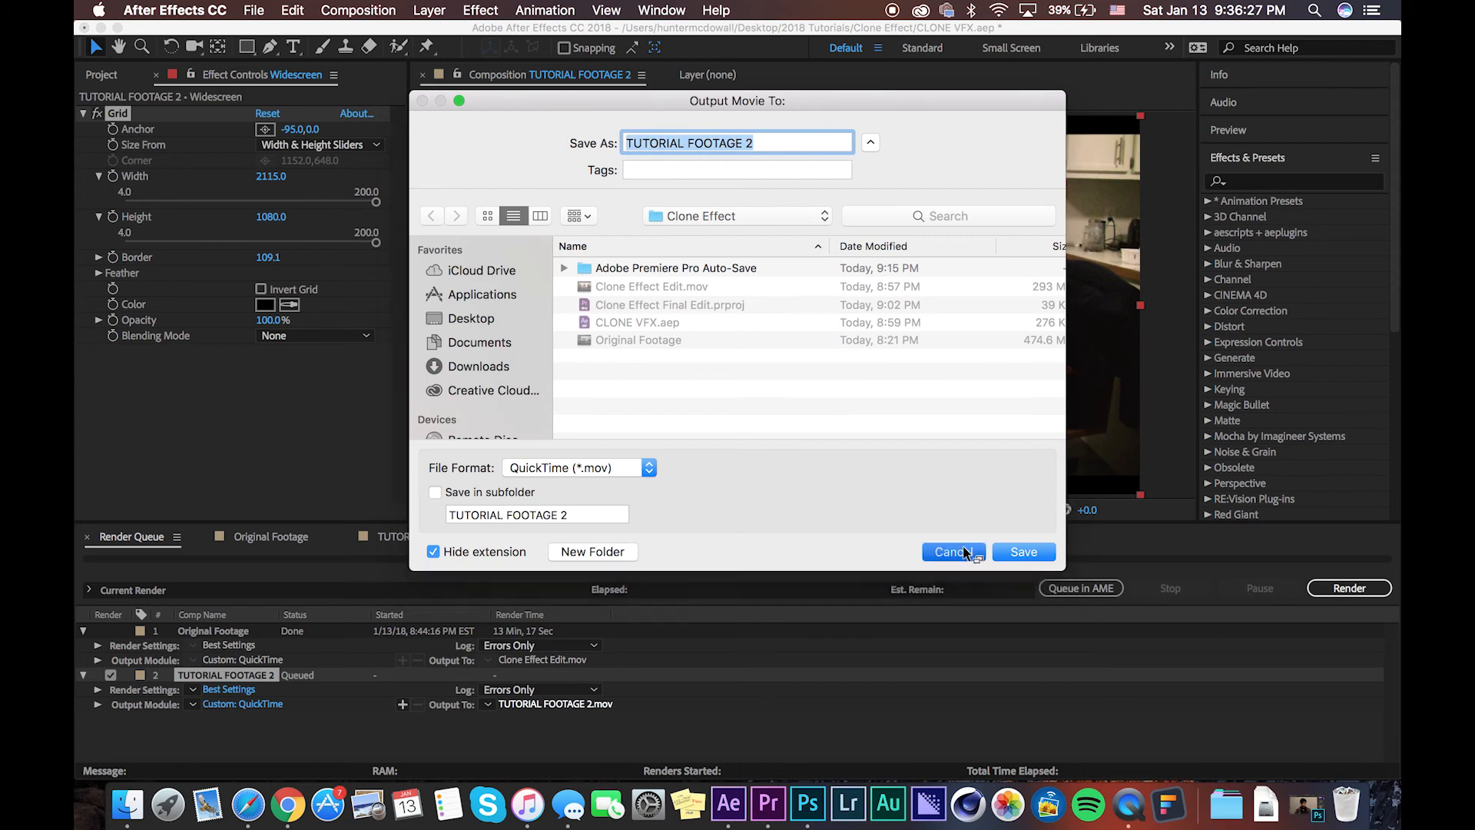